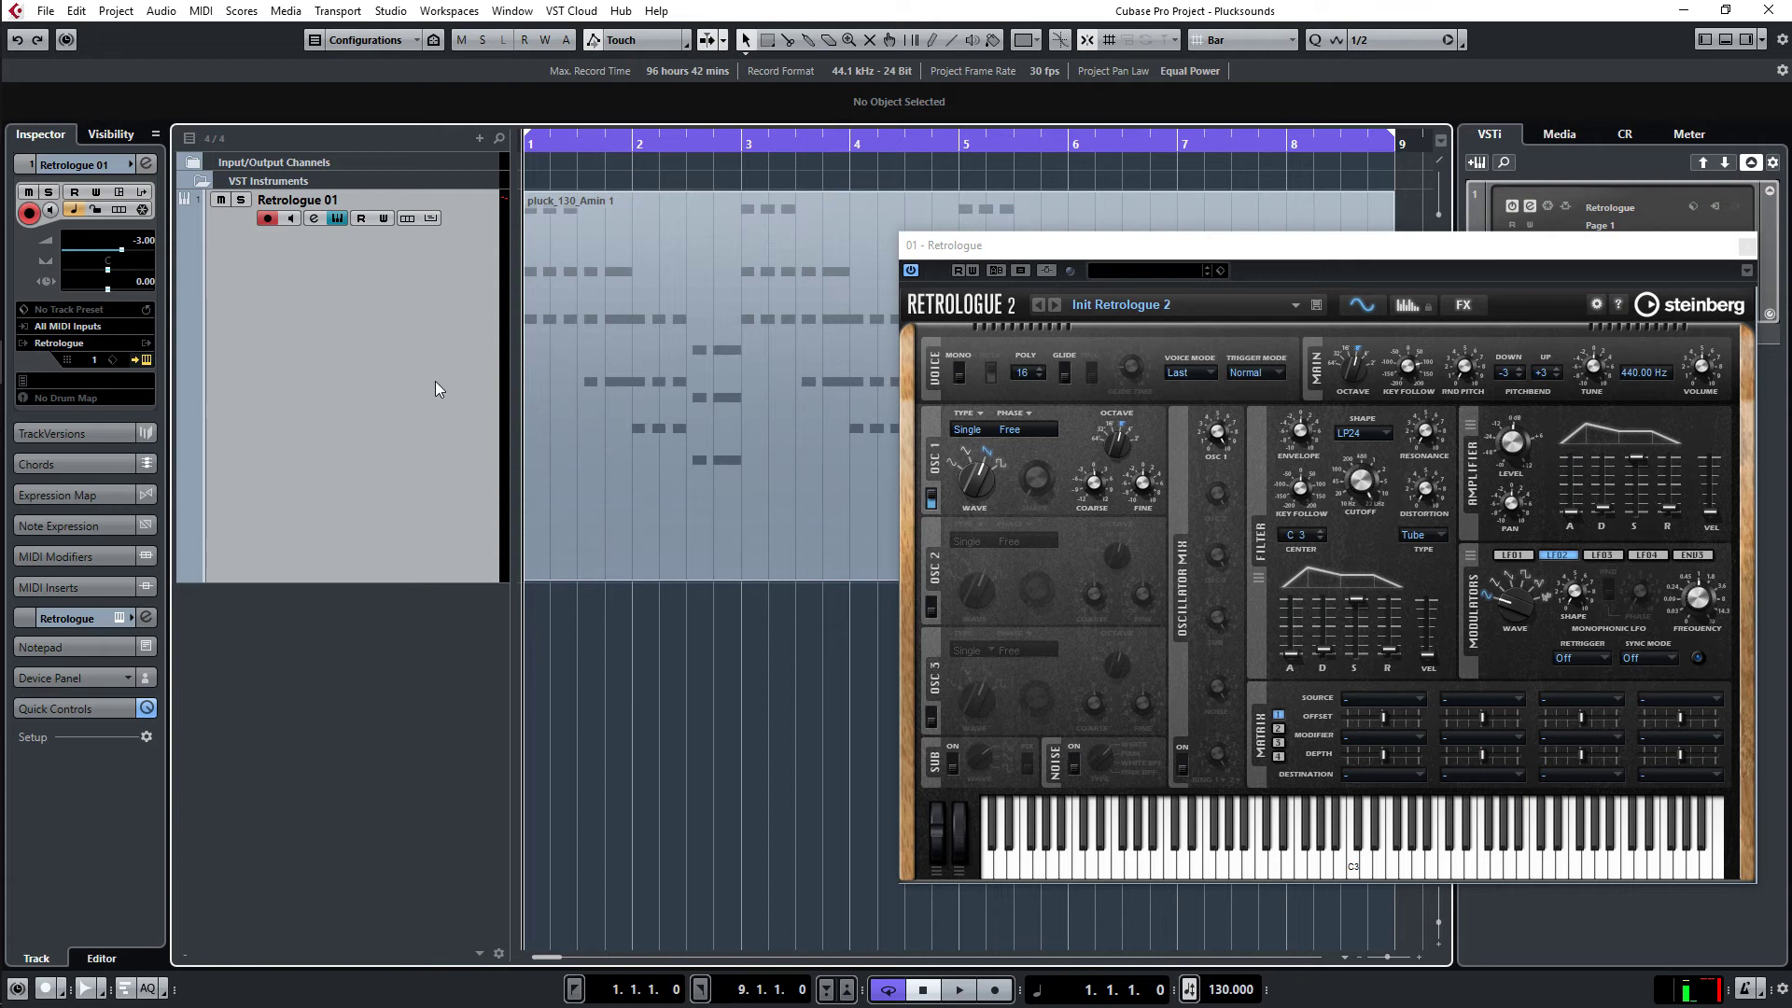
Step: Audition the init patch, then switch oscillator 1 to Multi mode
key("space")
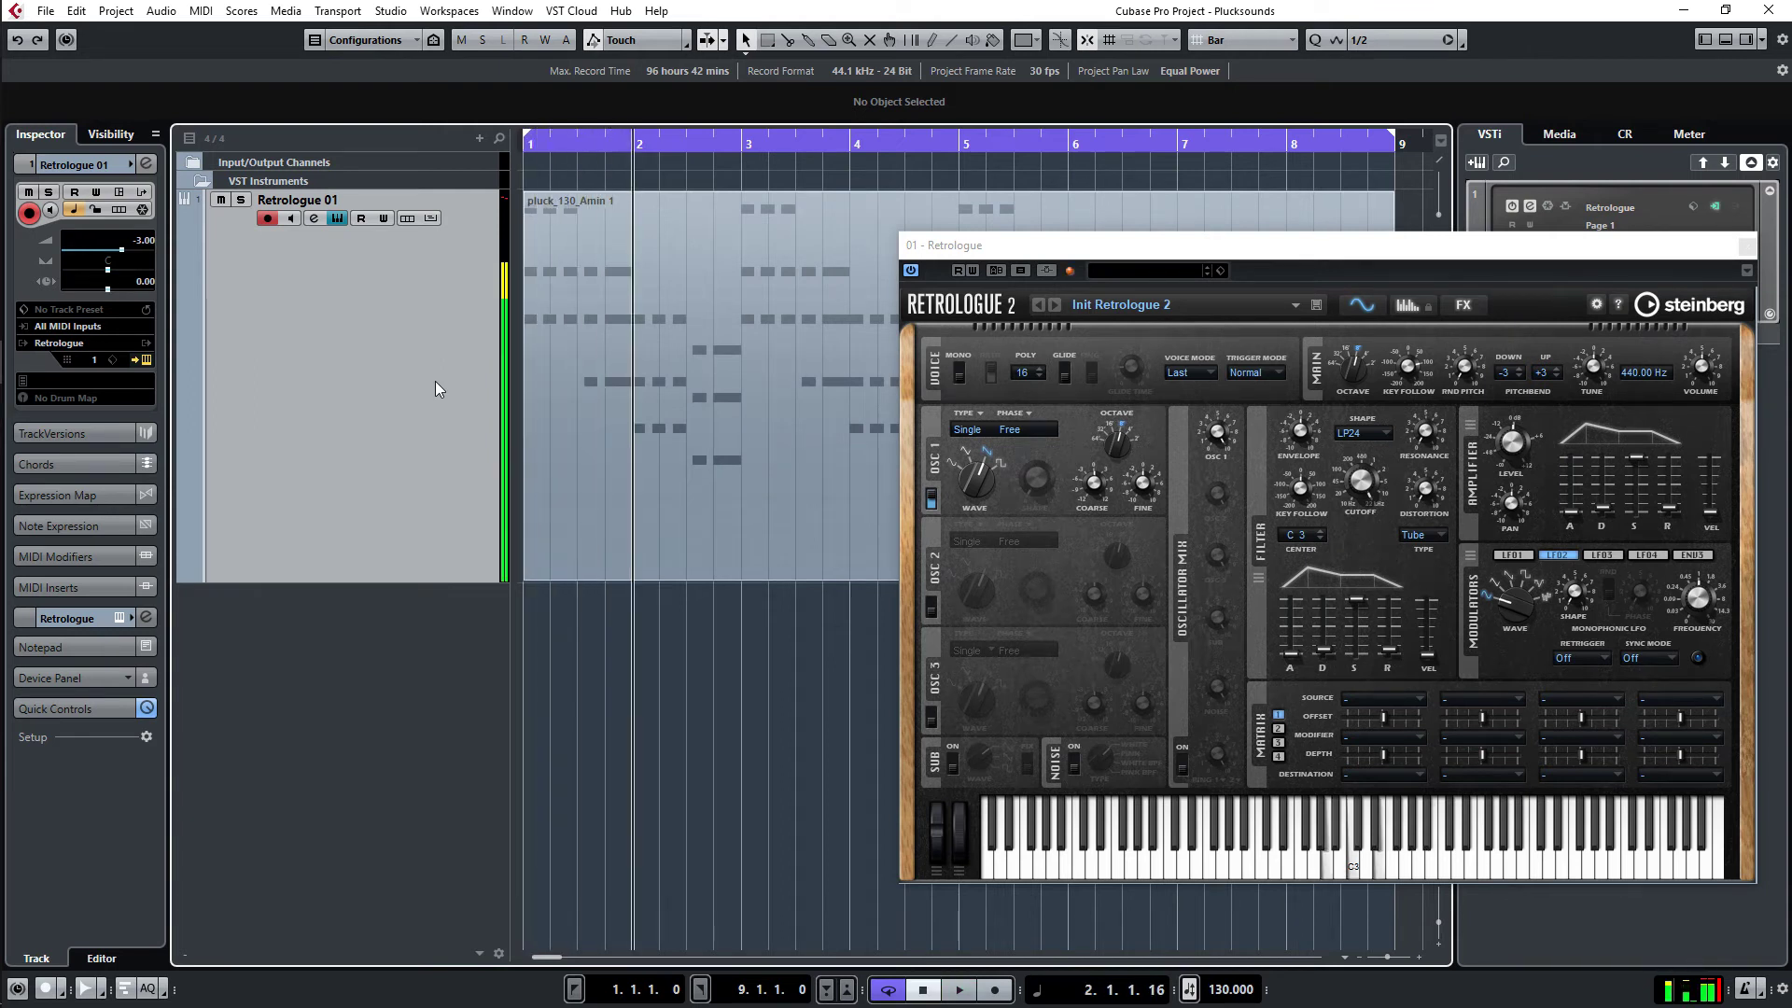
key("space")
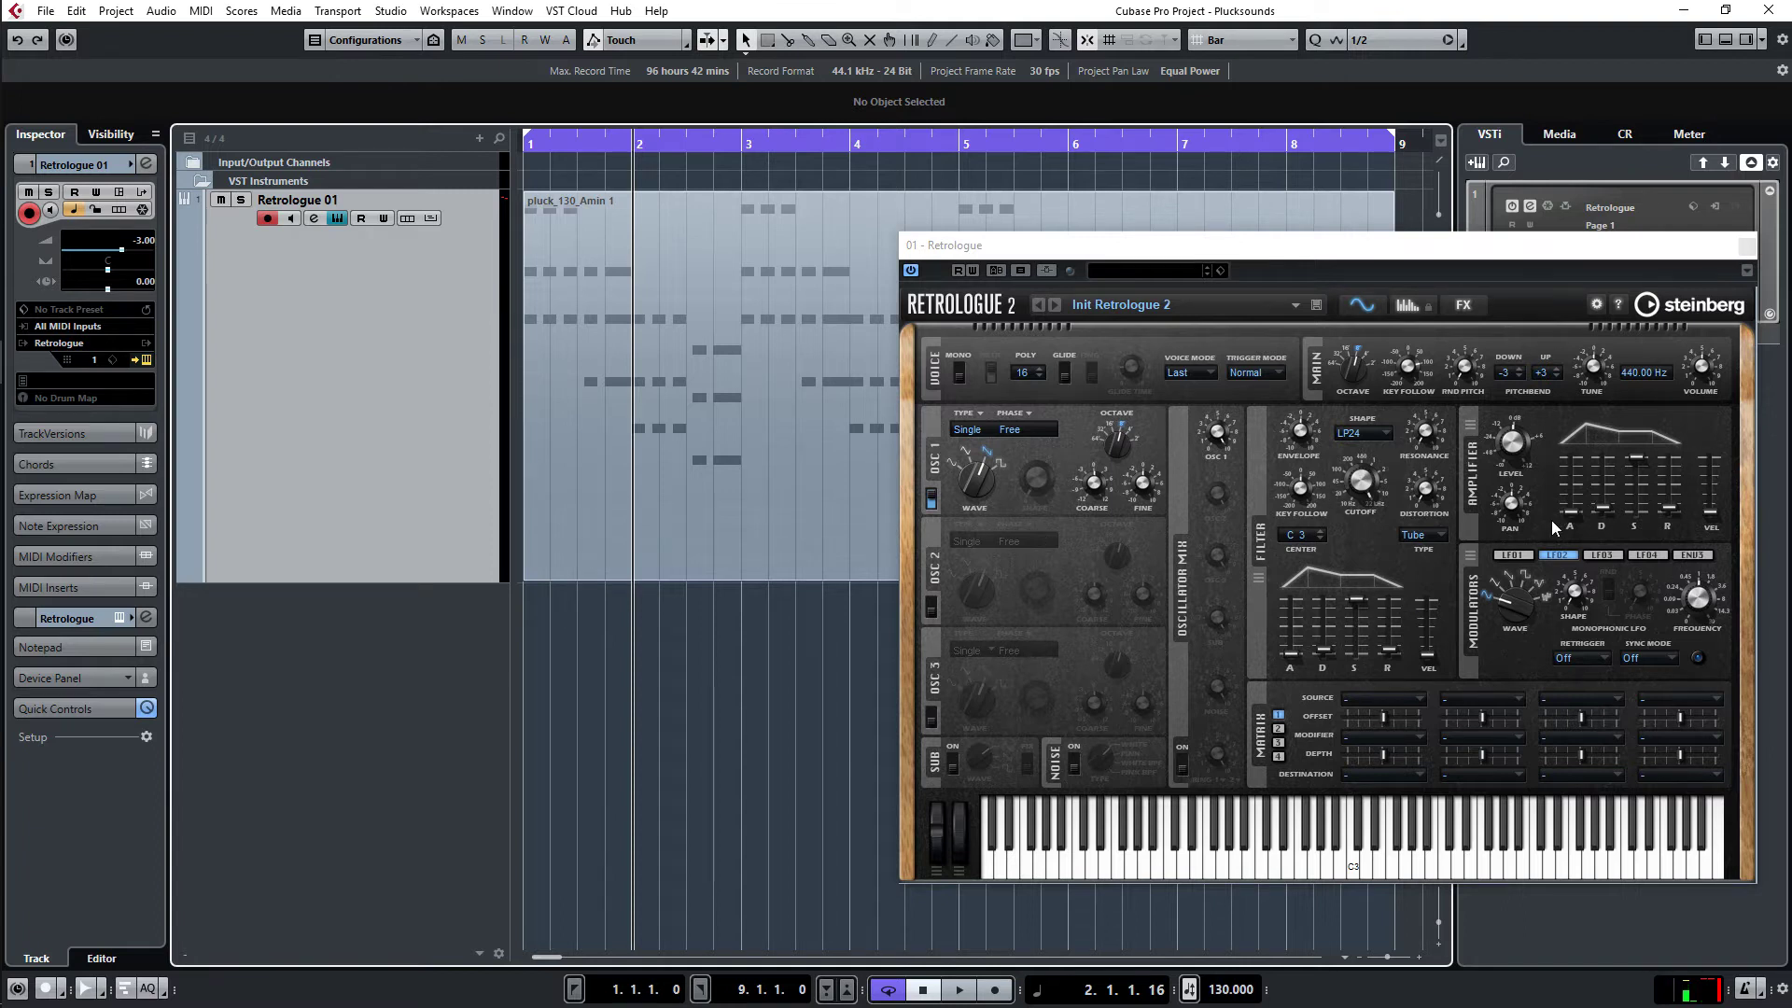
left_click(978, 429)
left_click(995, 531)
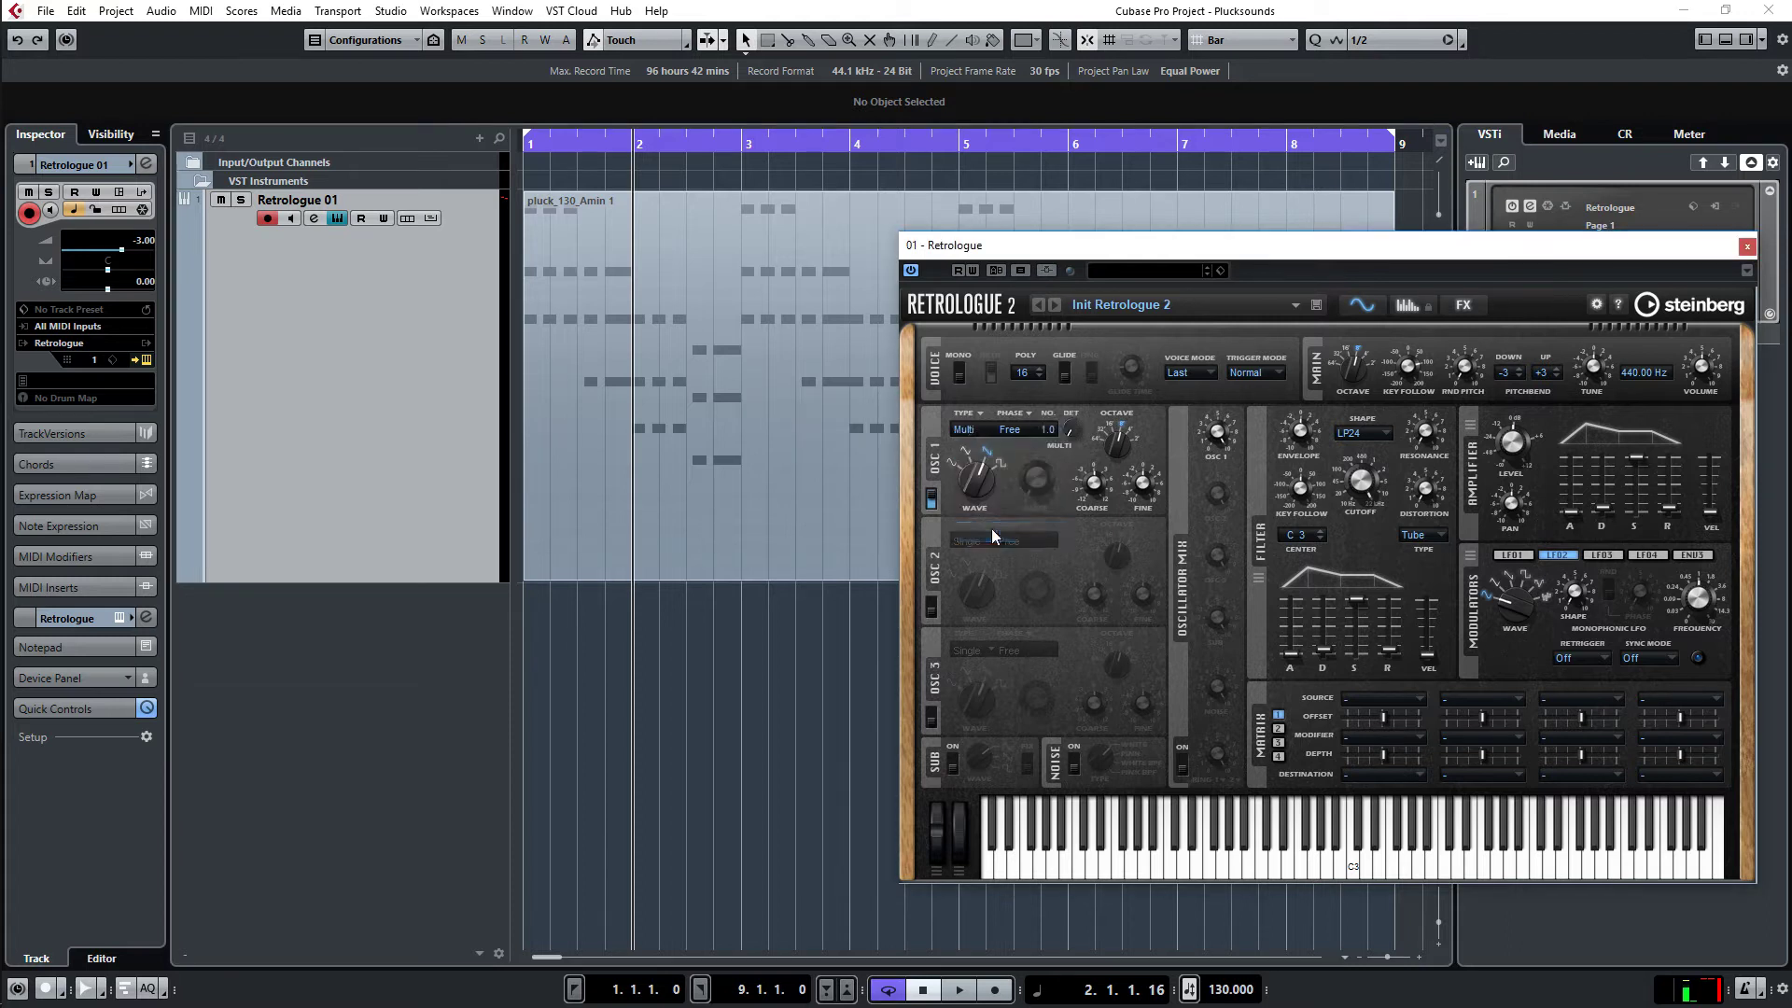
Step: Raise oscillator 1's stacked voice count to about 4.3 while auditioning playback
left_click_drag(1052, 437, 1050, 415)
scroll(1049, 417, "up", 5)
key("space")
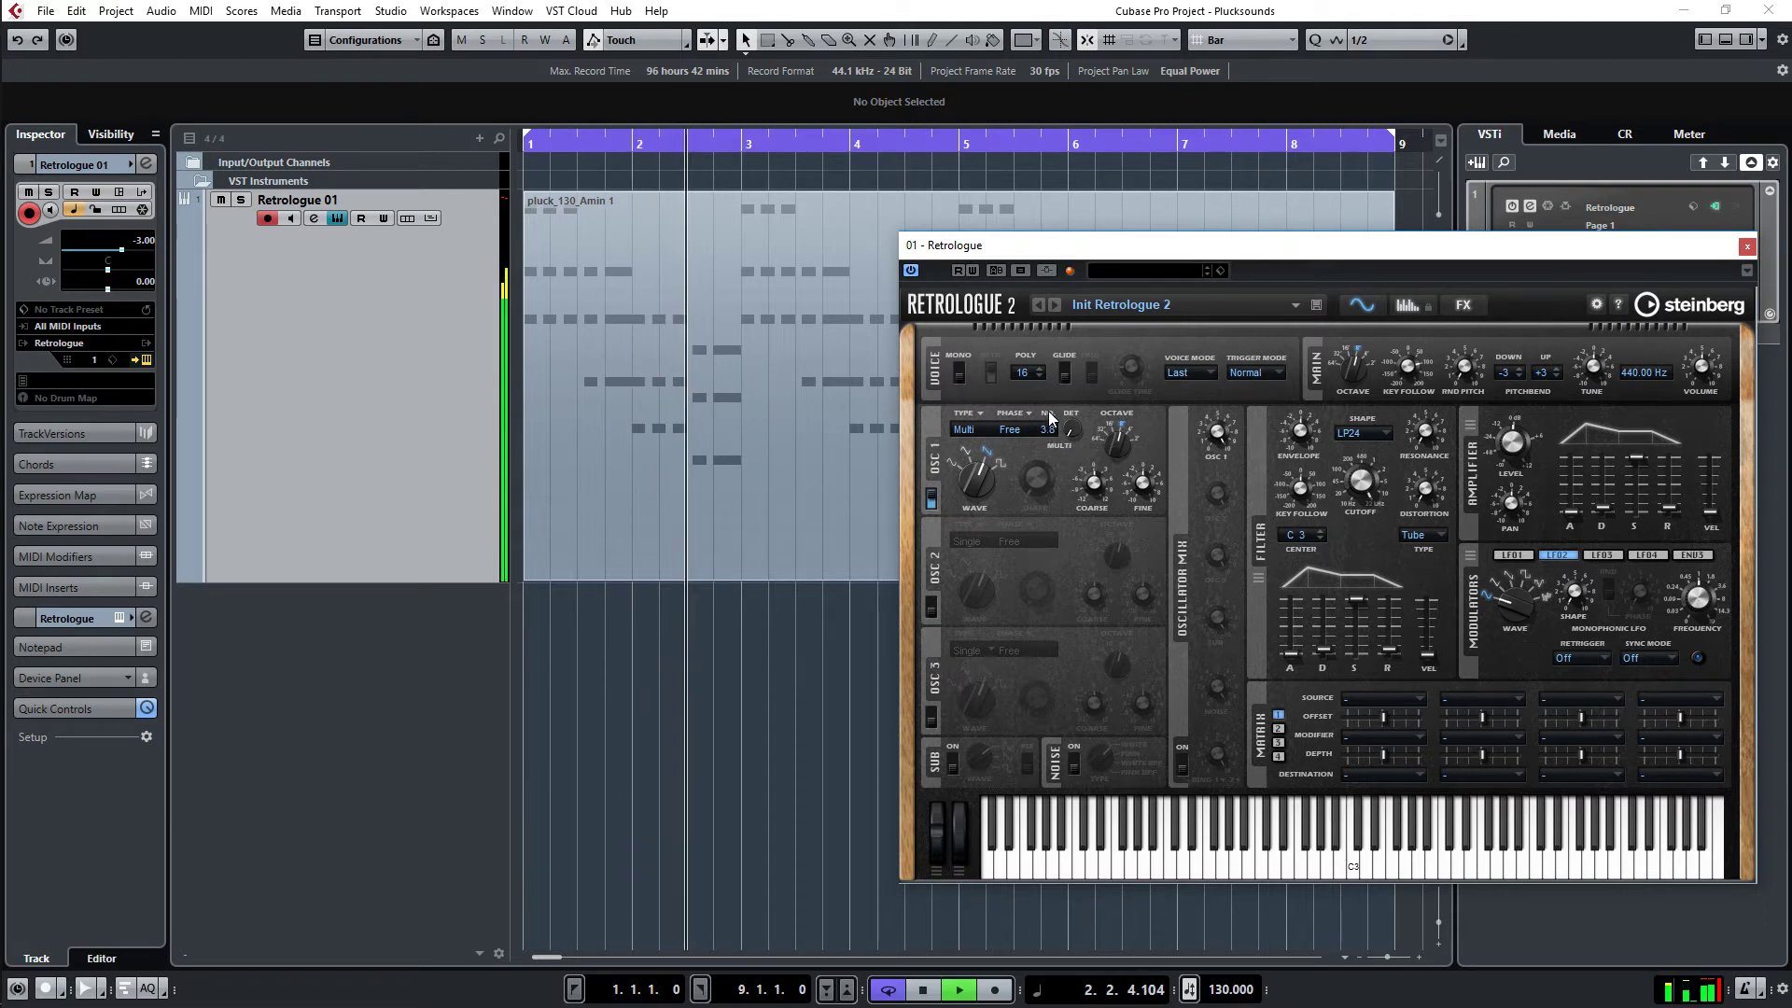
left_click_drag(1049, 416, 1049, 400)
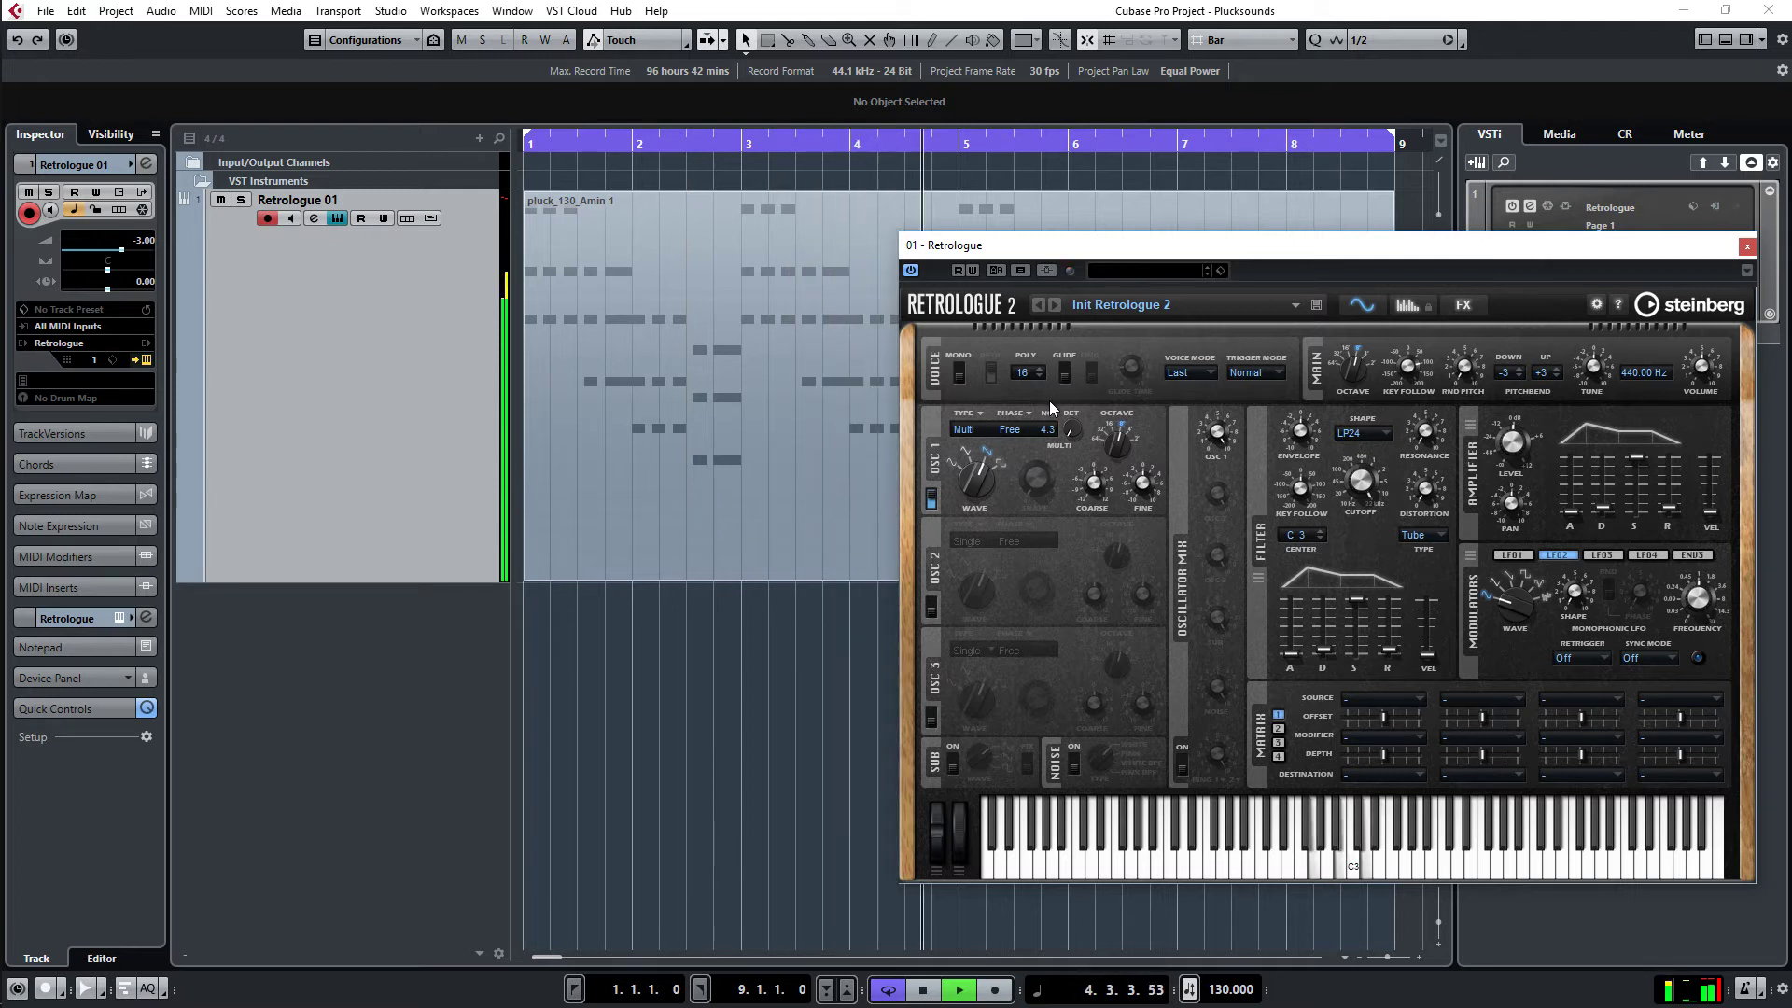
key("space")
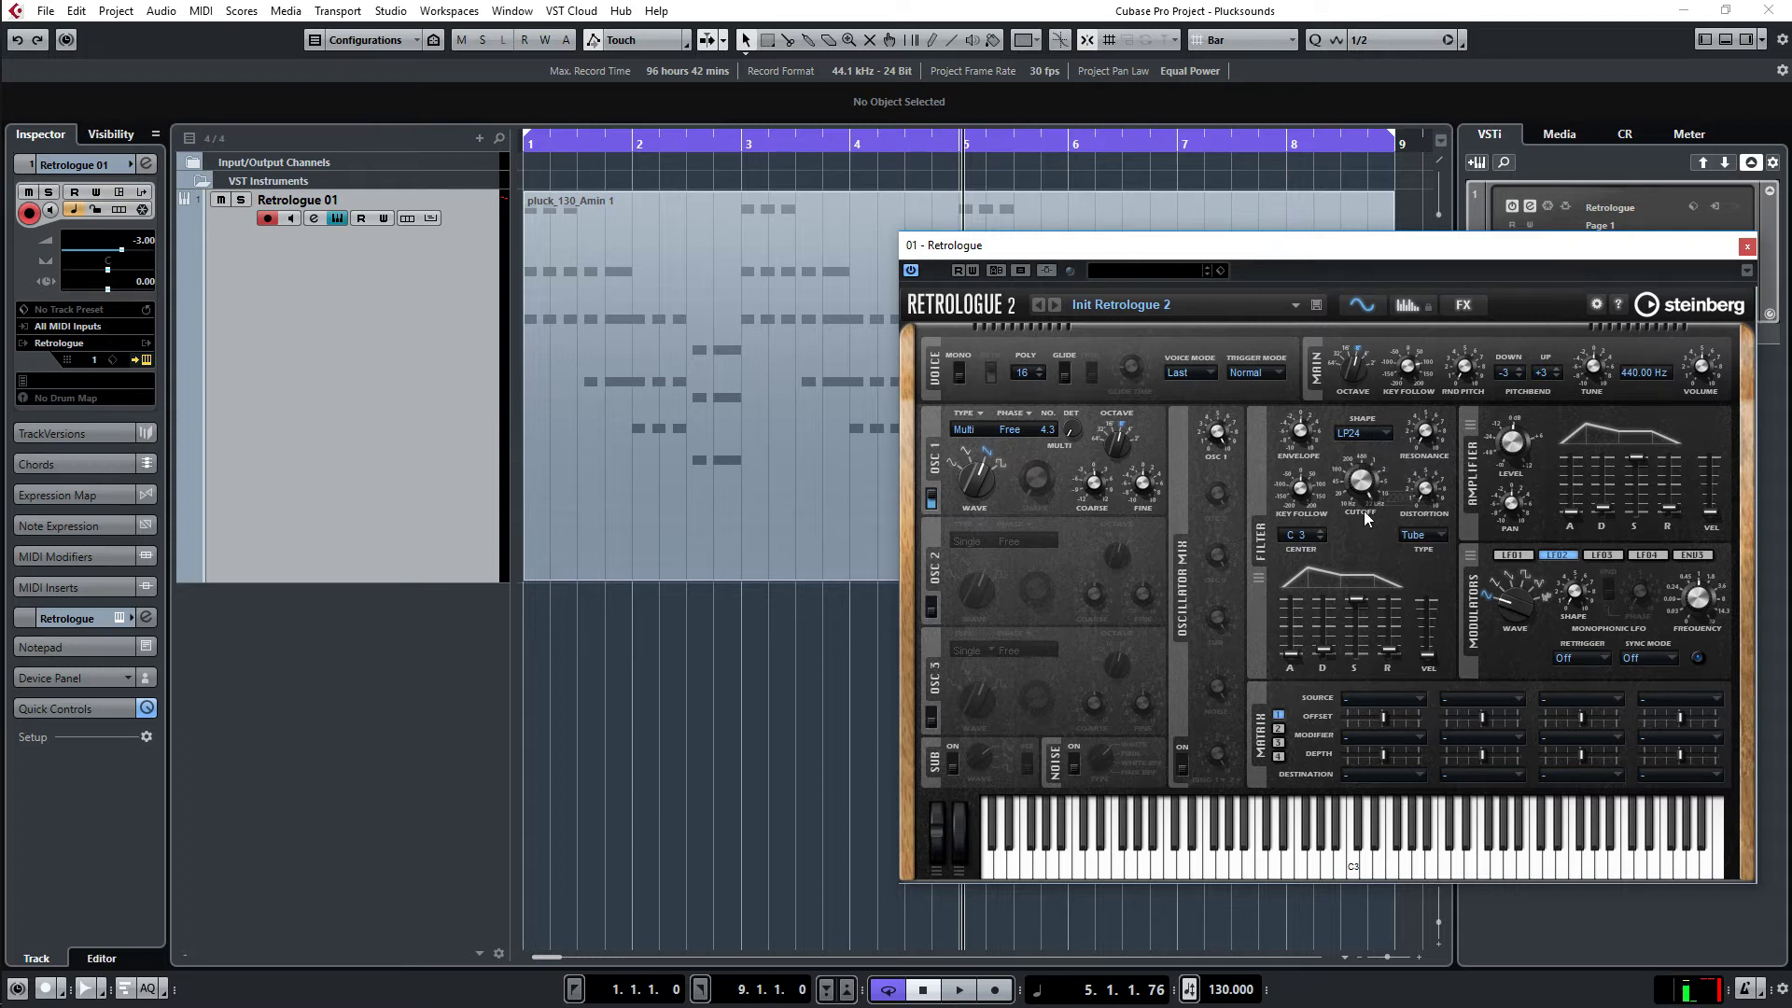
Step: Drag the filter cutoff down to about 1546 Hz and play to hear it
mouse_move(1362, 493)
left_click_drag(1363, 489, 1374, 598)
key("space")
key("space")
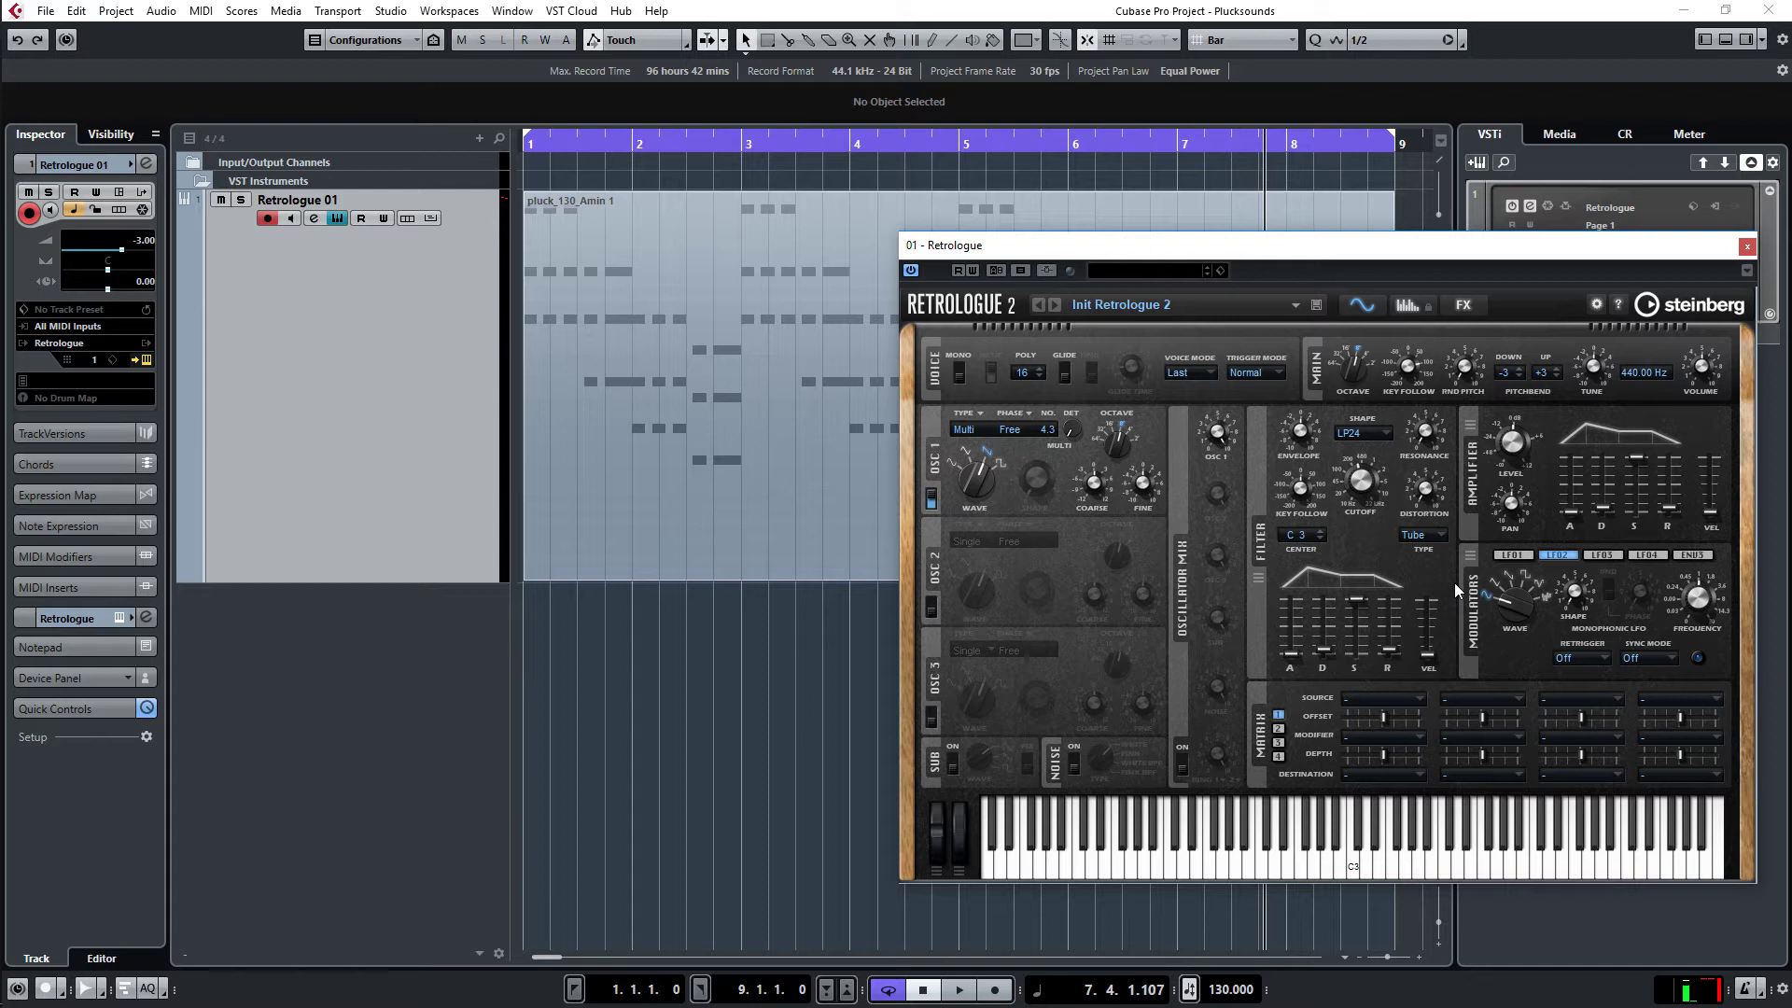
Step: Bring the filter envelope attack down to near 0 ms
mouse_move(1631, 471)
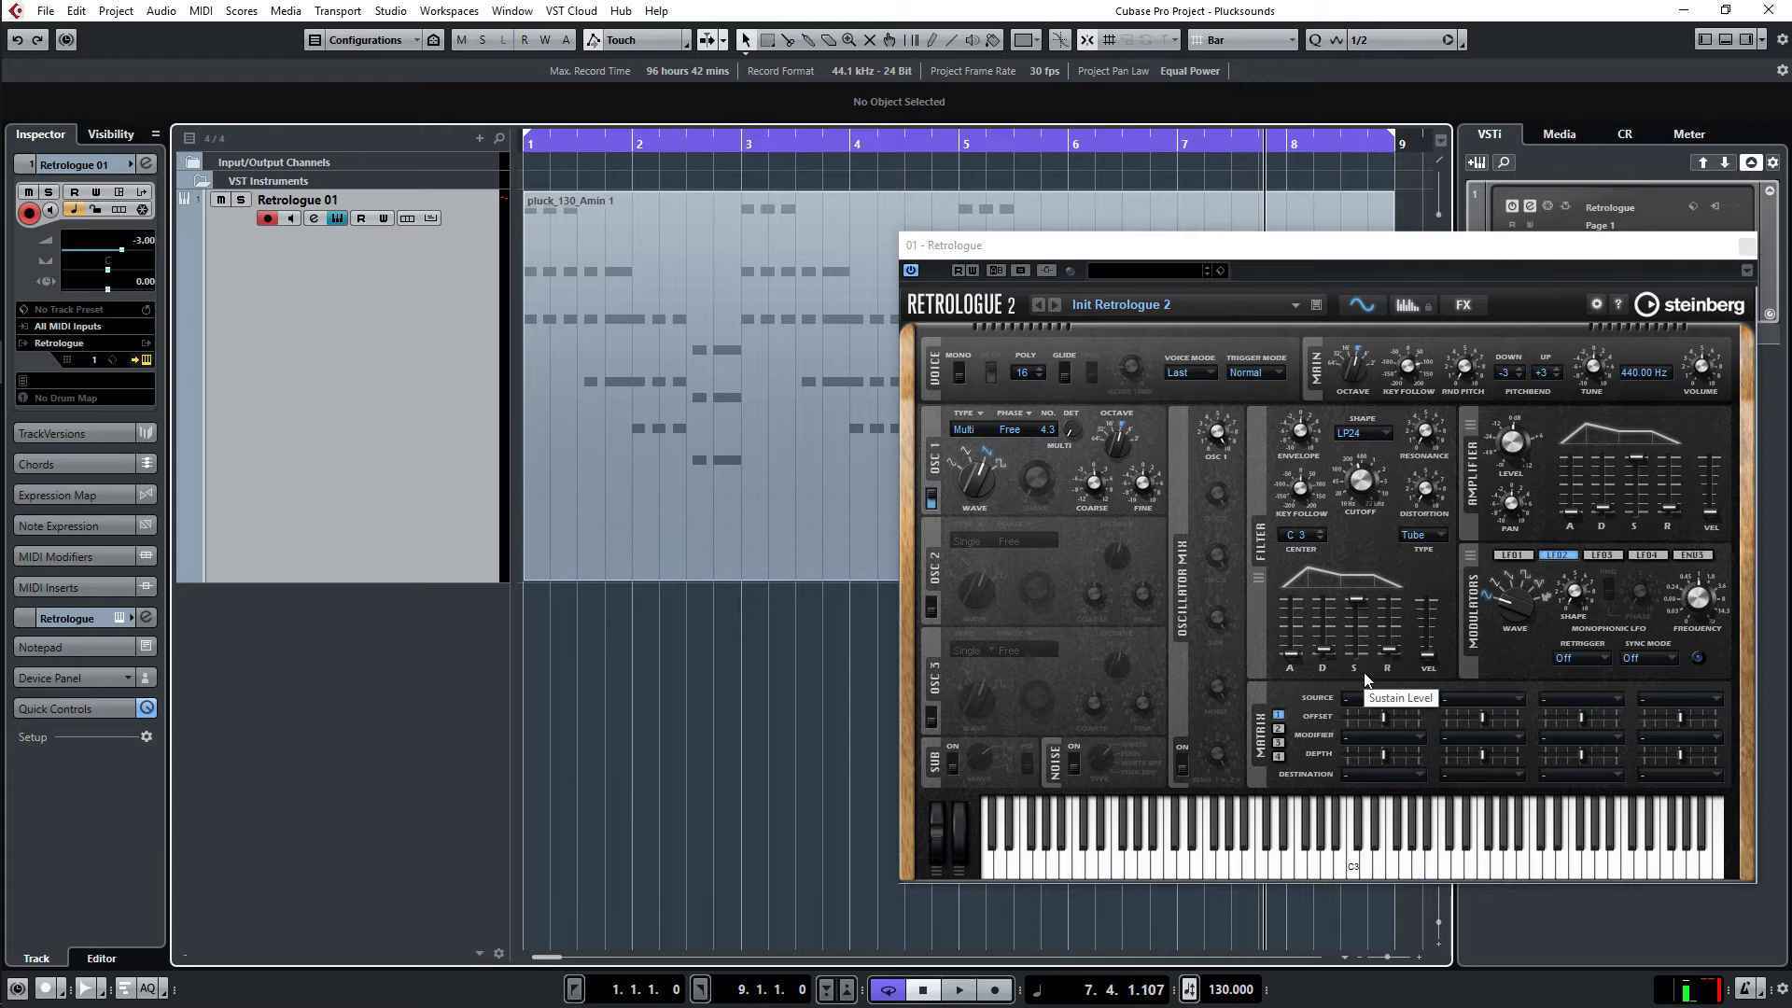
mouse_move(1367, 595)
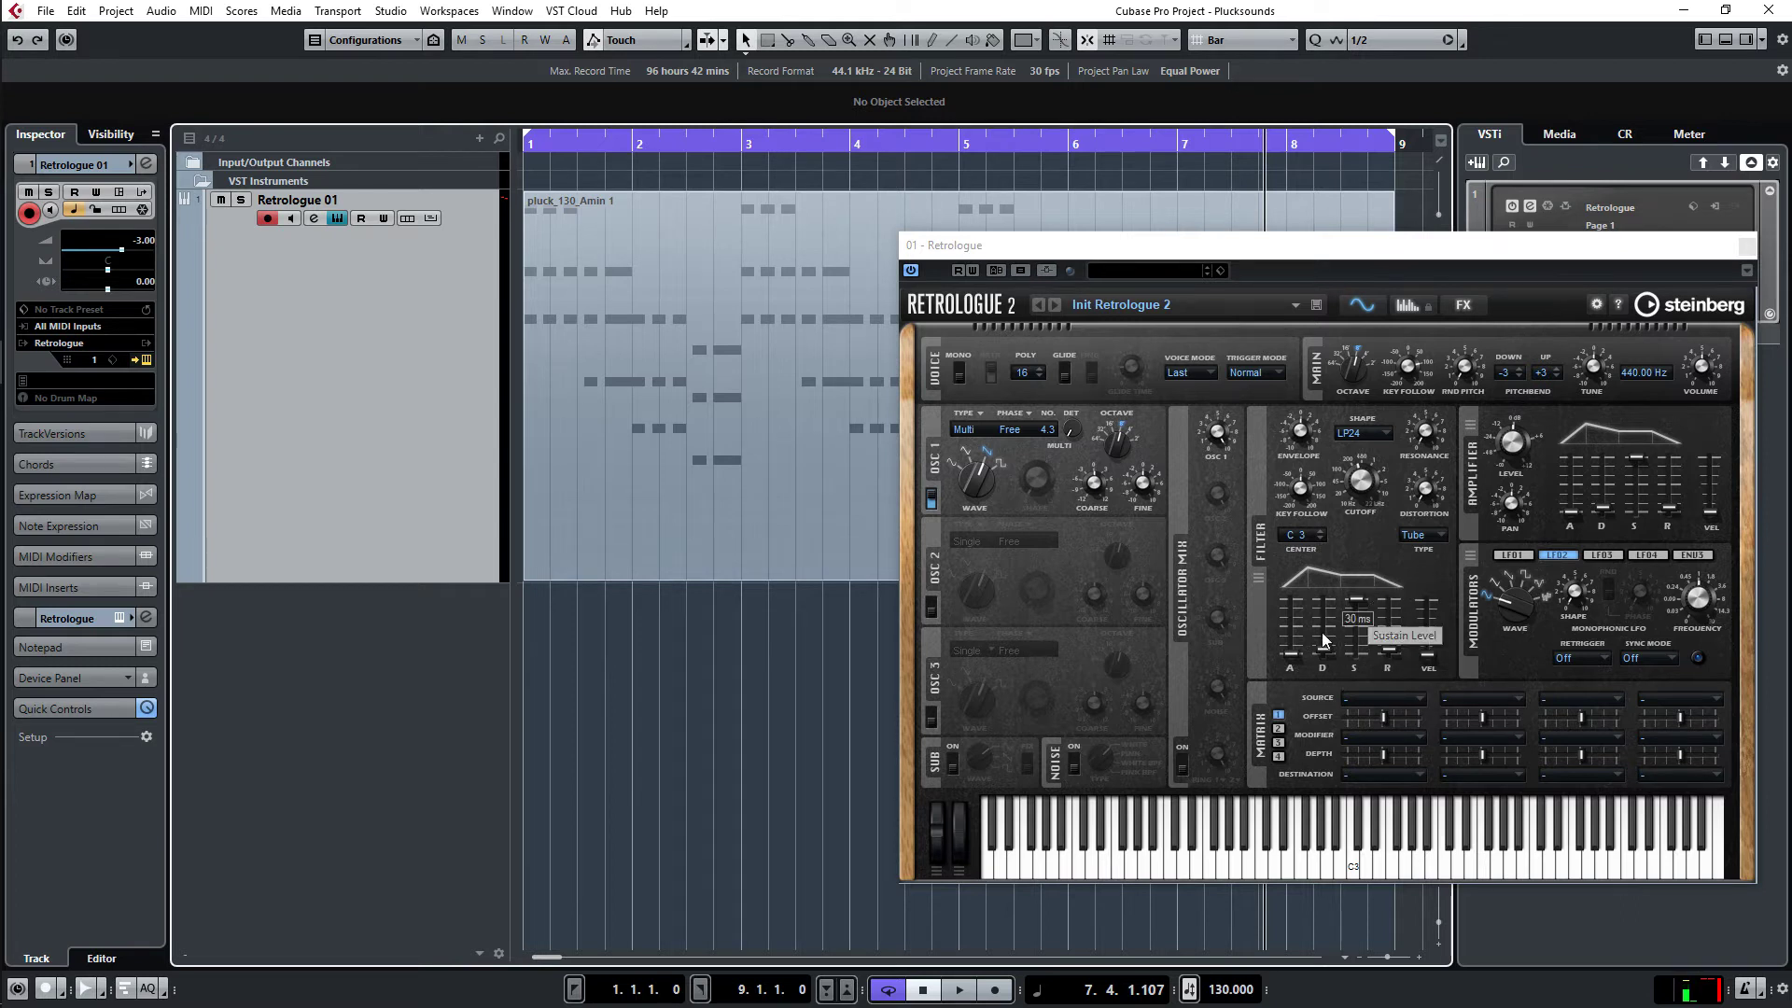
mouse_move(1295, 656)
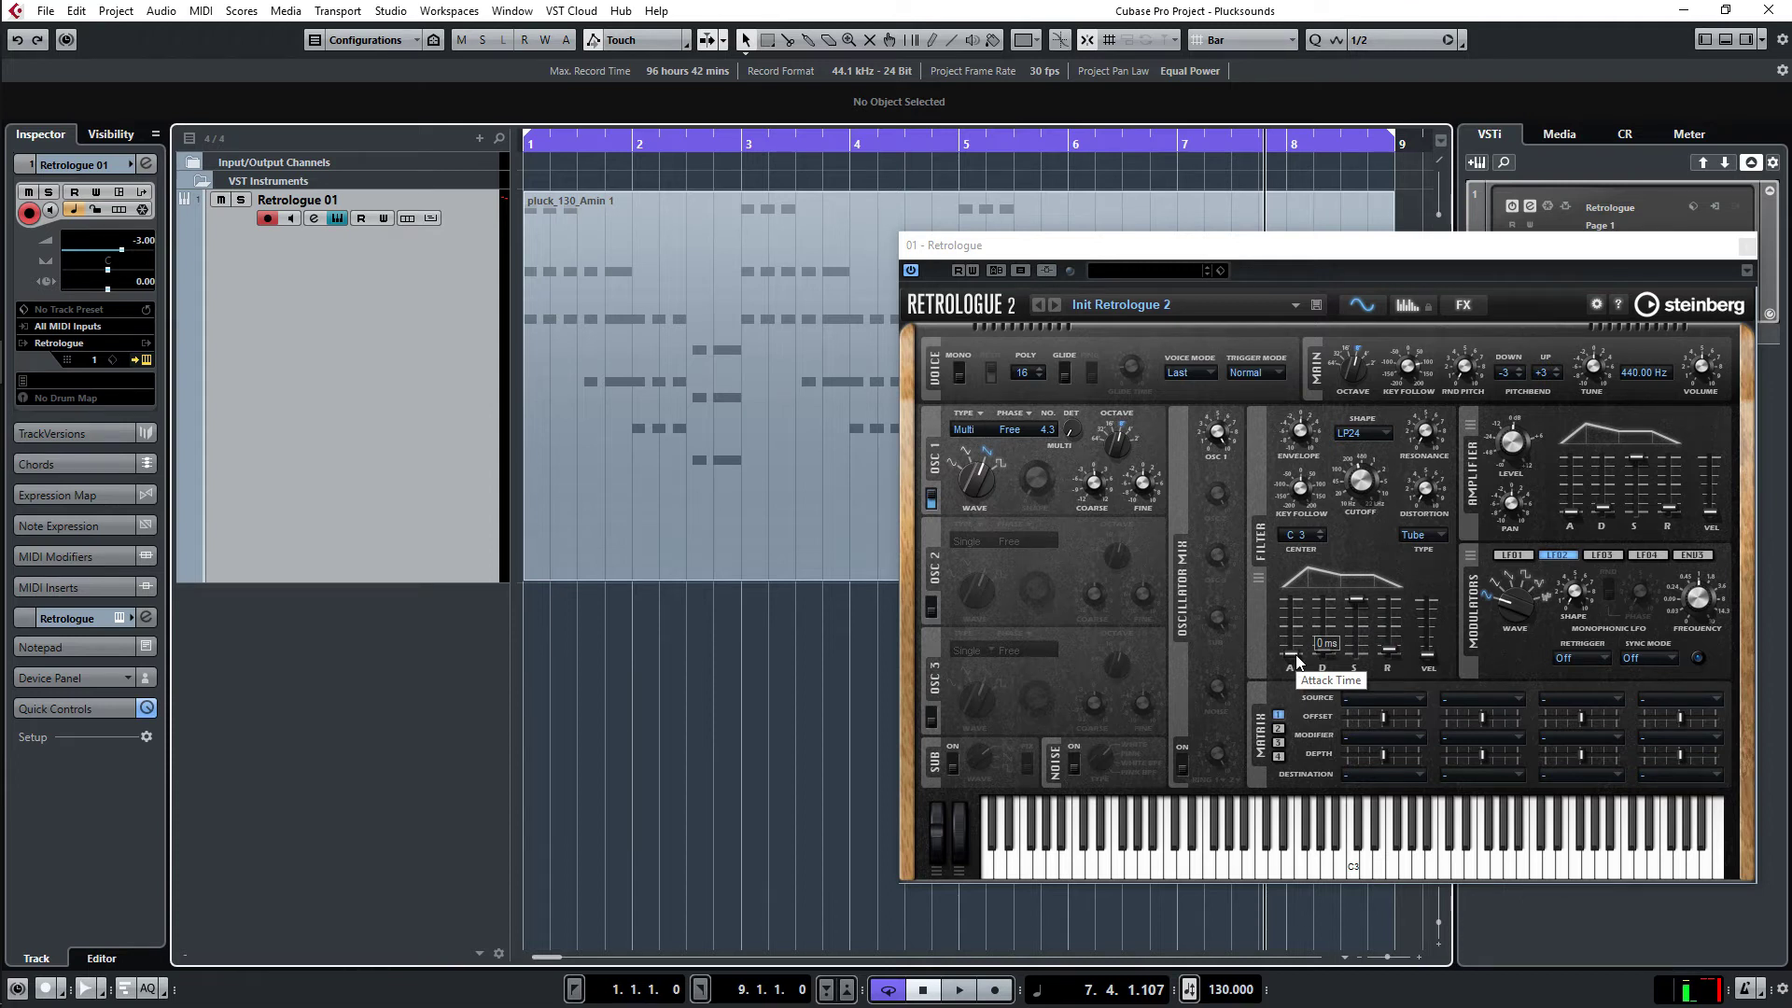
left_click_drag(1297, 660, 1297, 620)
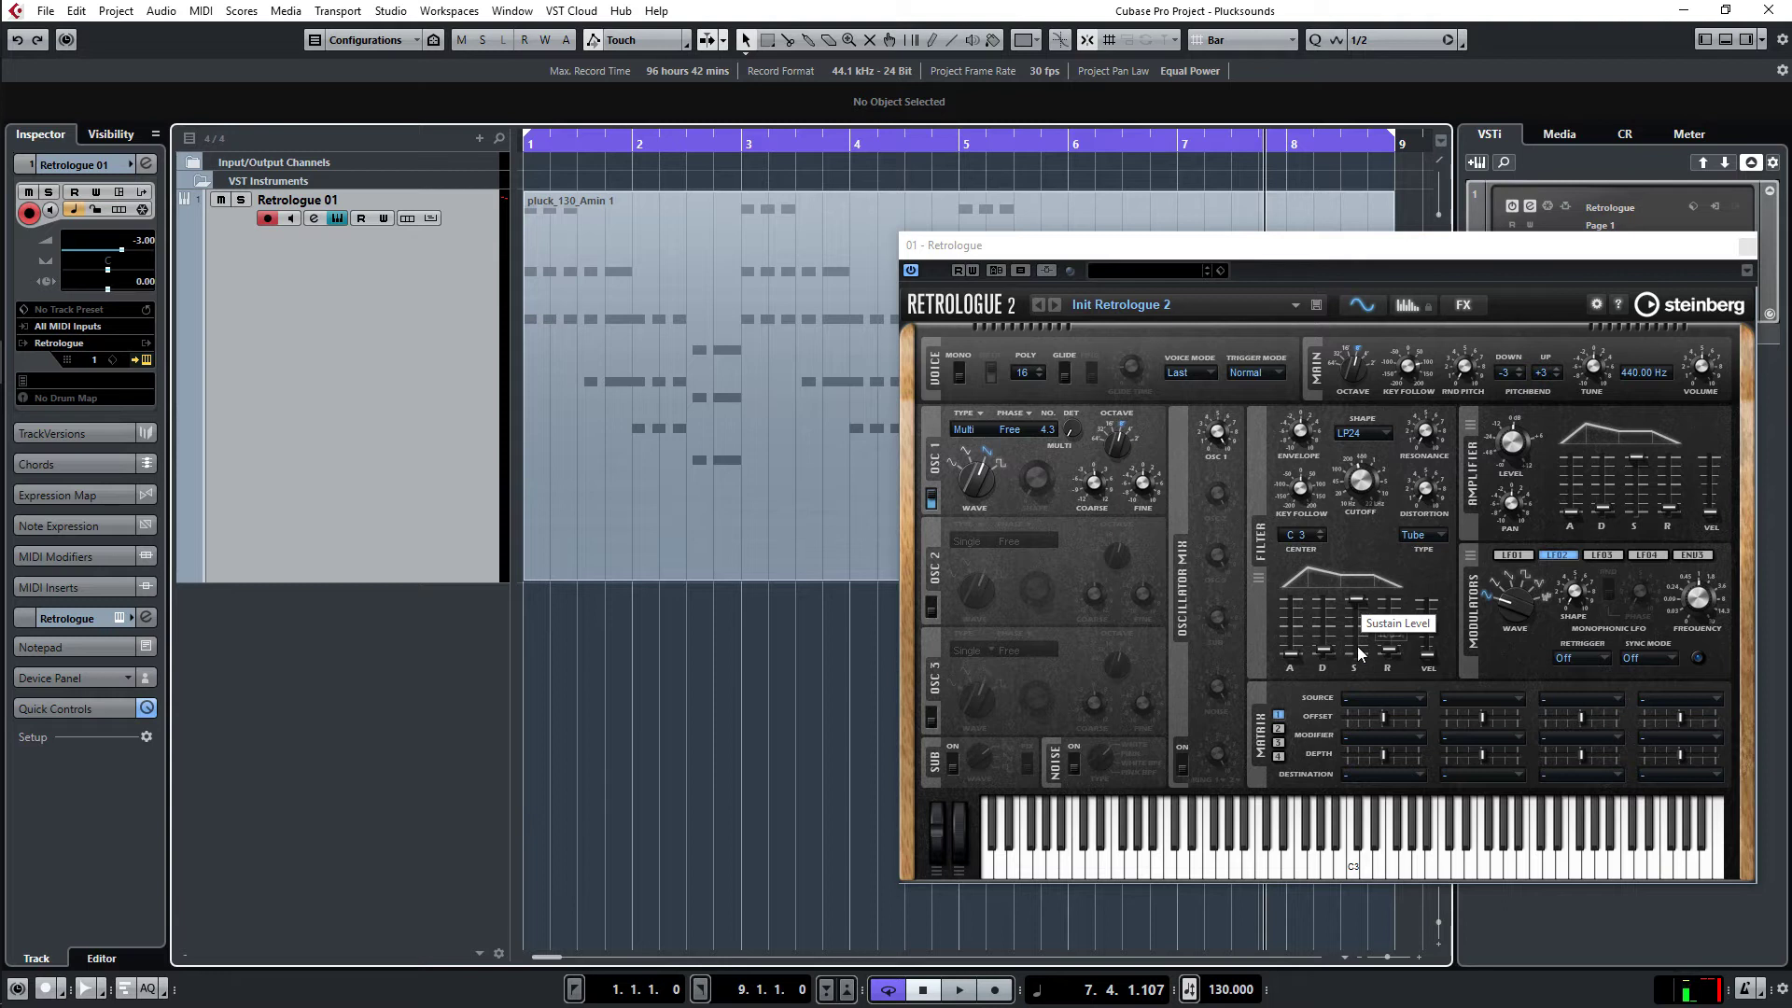
mouse_move(1394, 642)
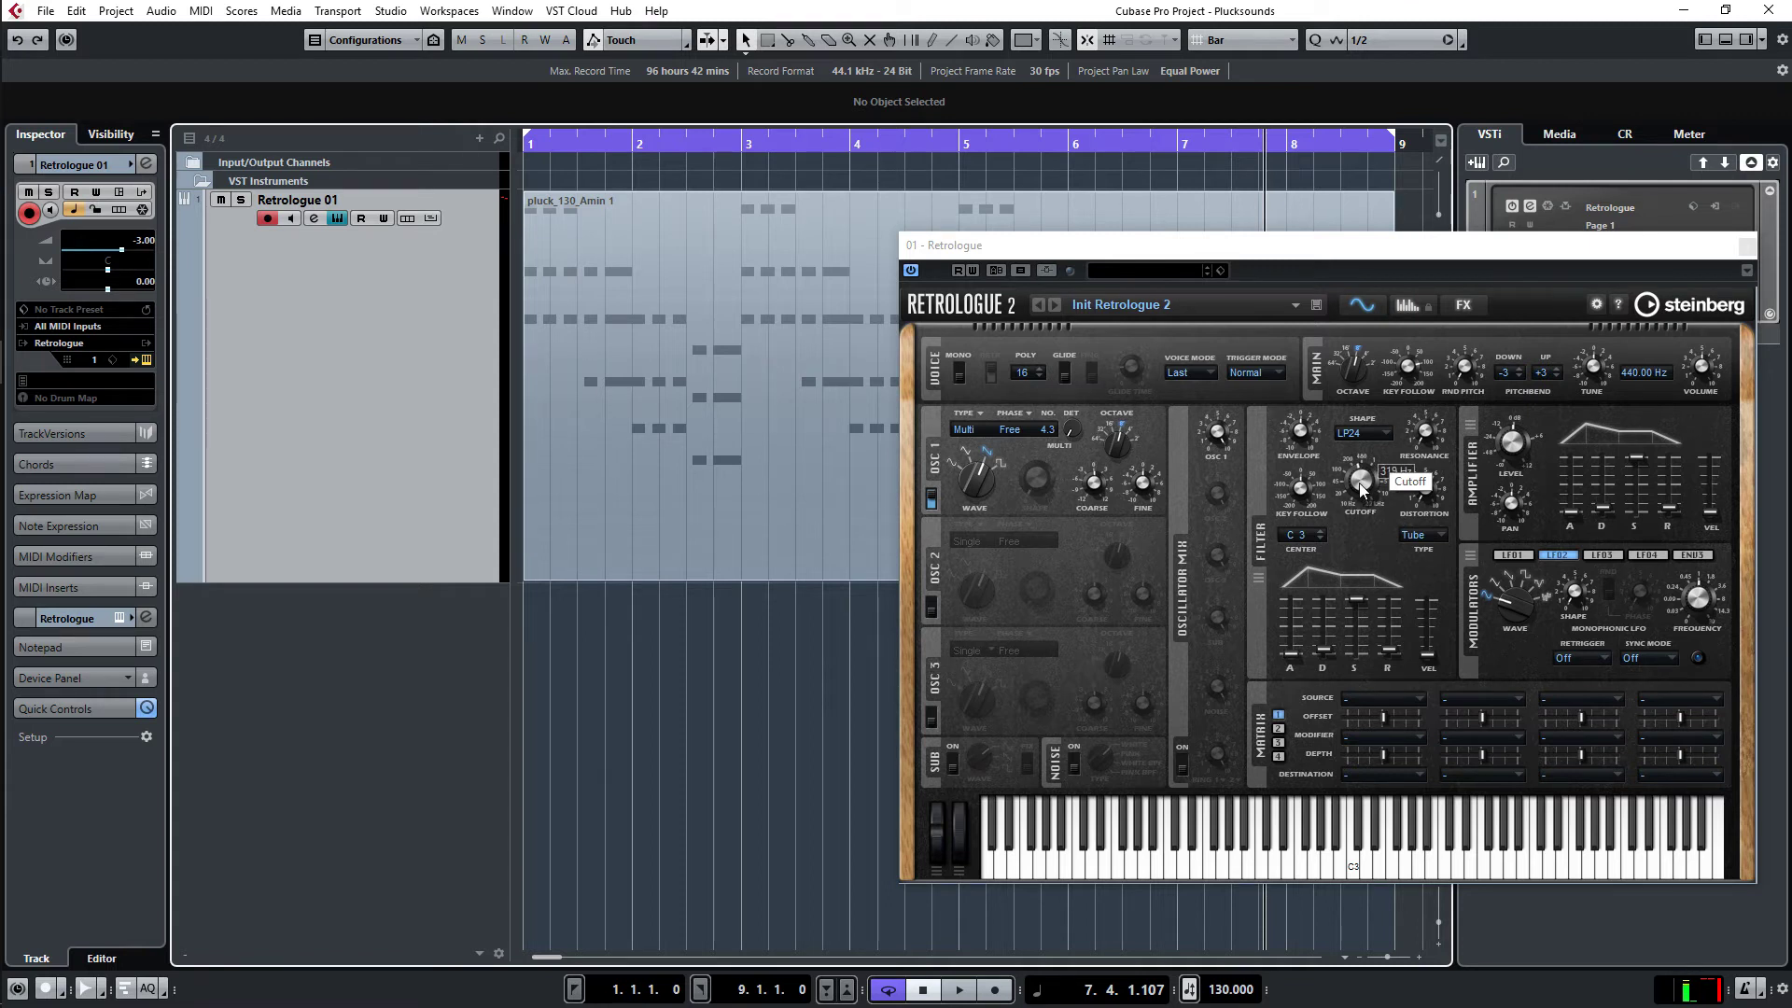
Step: While playing, retune the filter cutoff to about 469 Hz, then stop playback
key("space")
mouse_move(1360, 492)
left_mouse_down()
mouse_move(1376, 399)
mouse_move(1381, 497)
left_mouse_up()
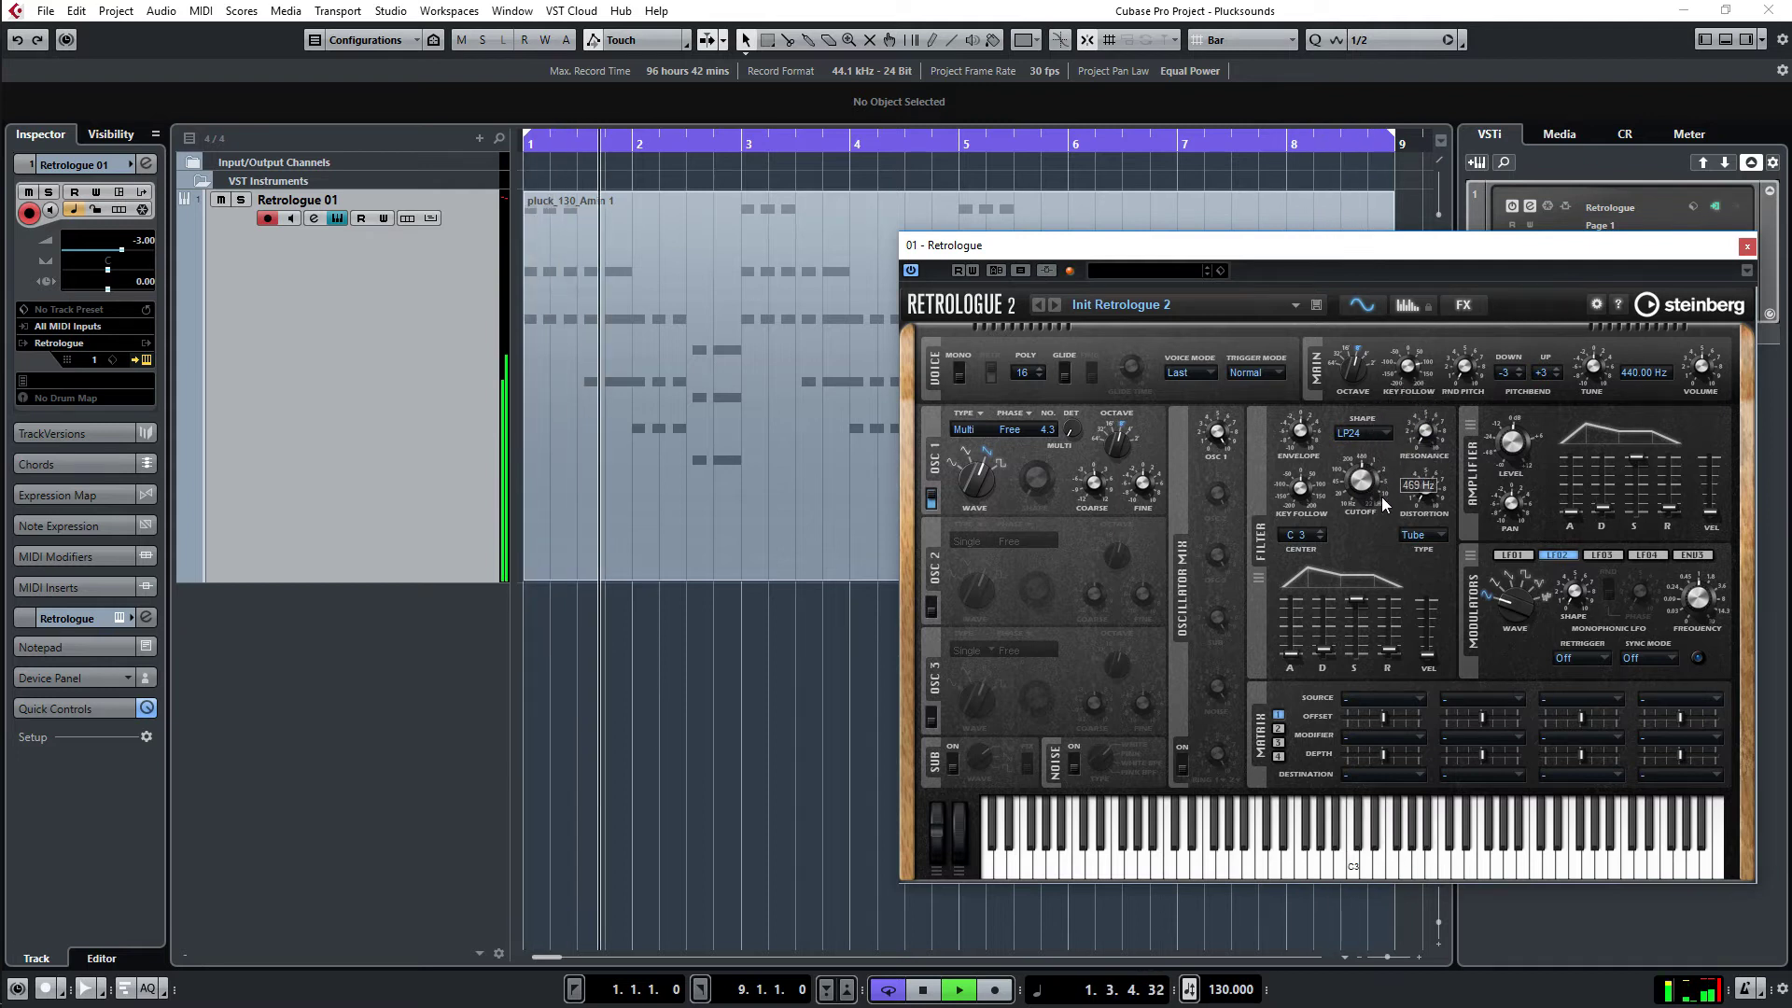
key("space")
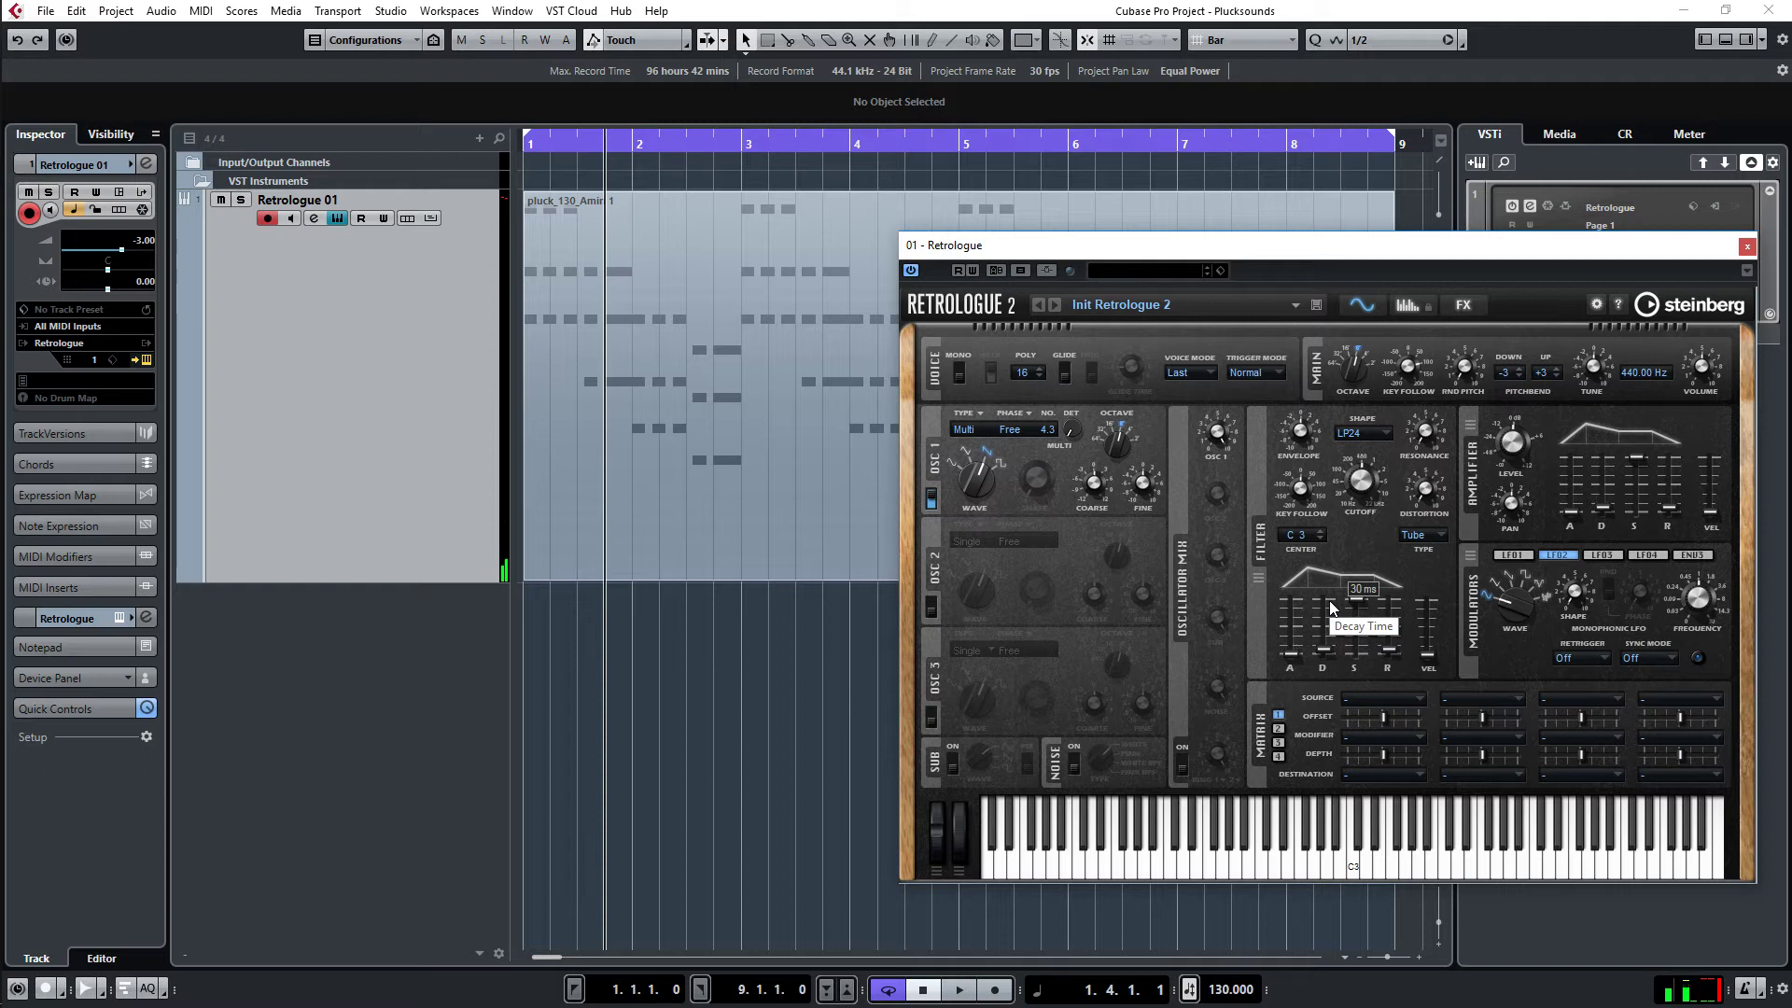
left_click(1242, 256)
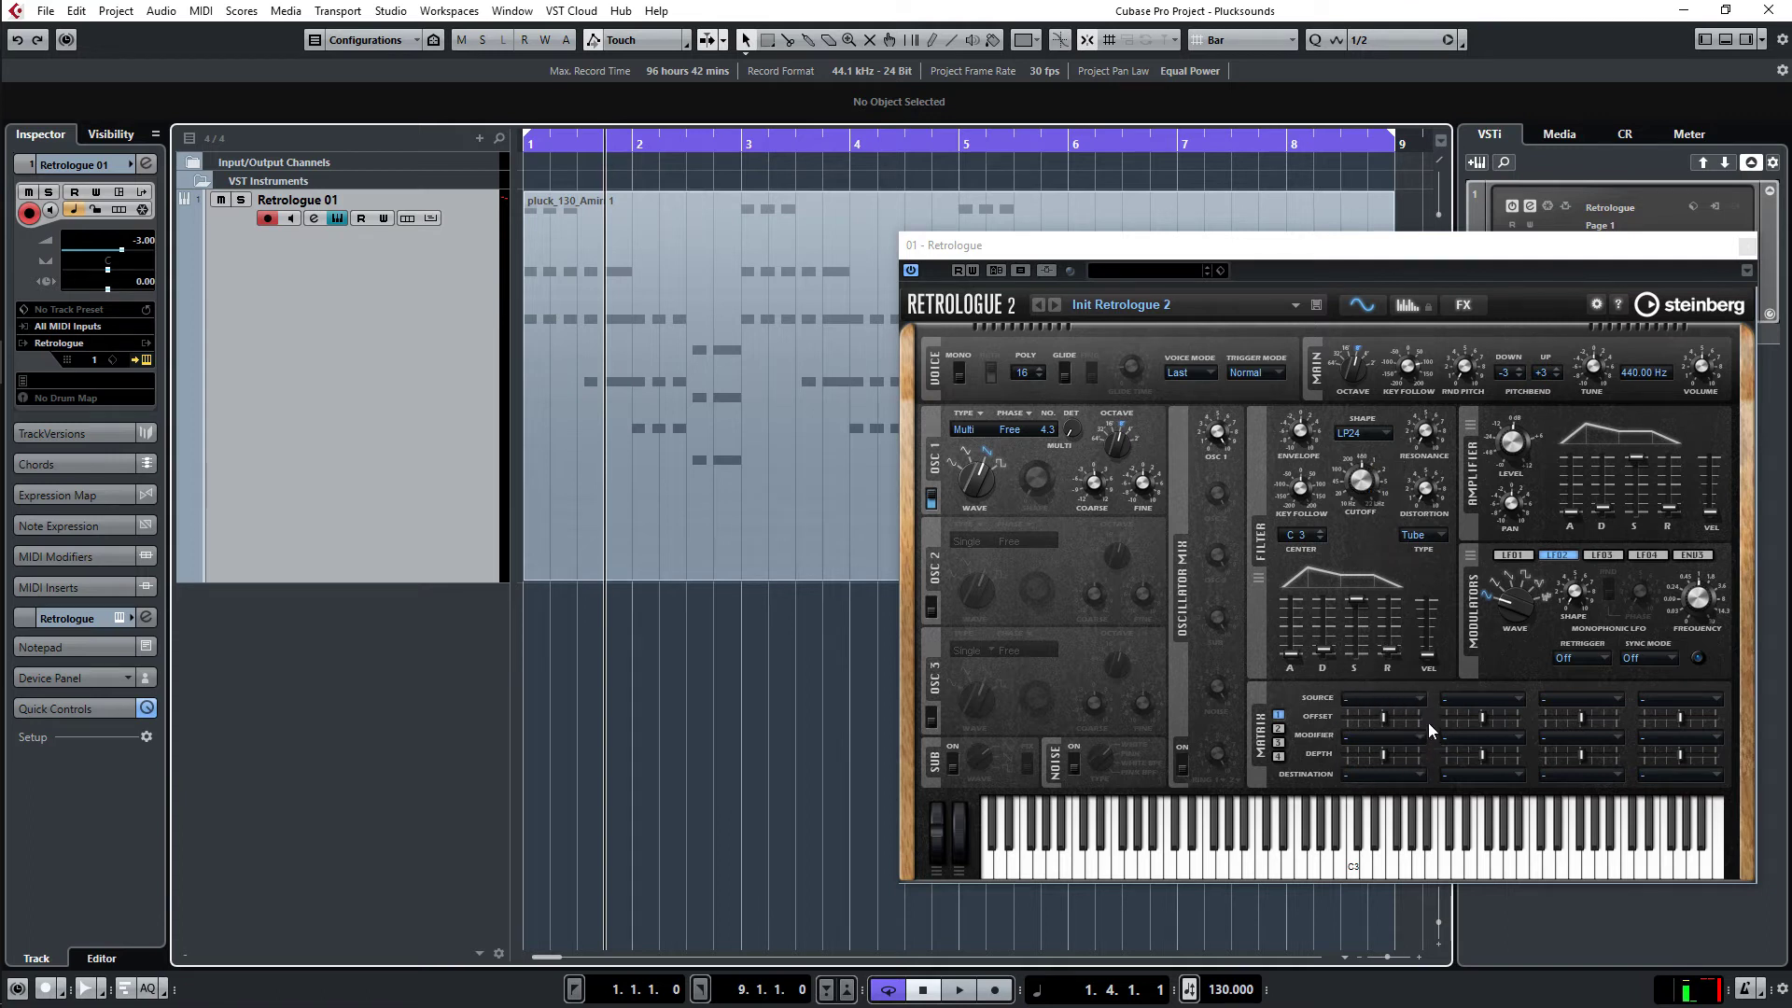
Step: Set matrix slot 1 Source to Filter Env and Destination to Cutoff
left_click(1418, 697)
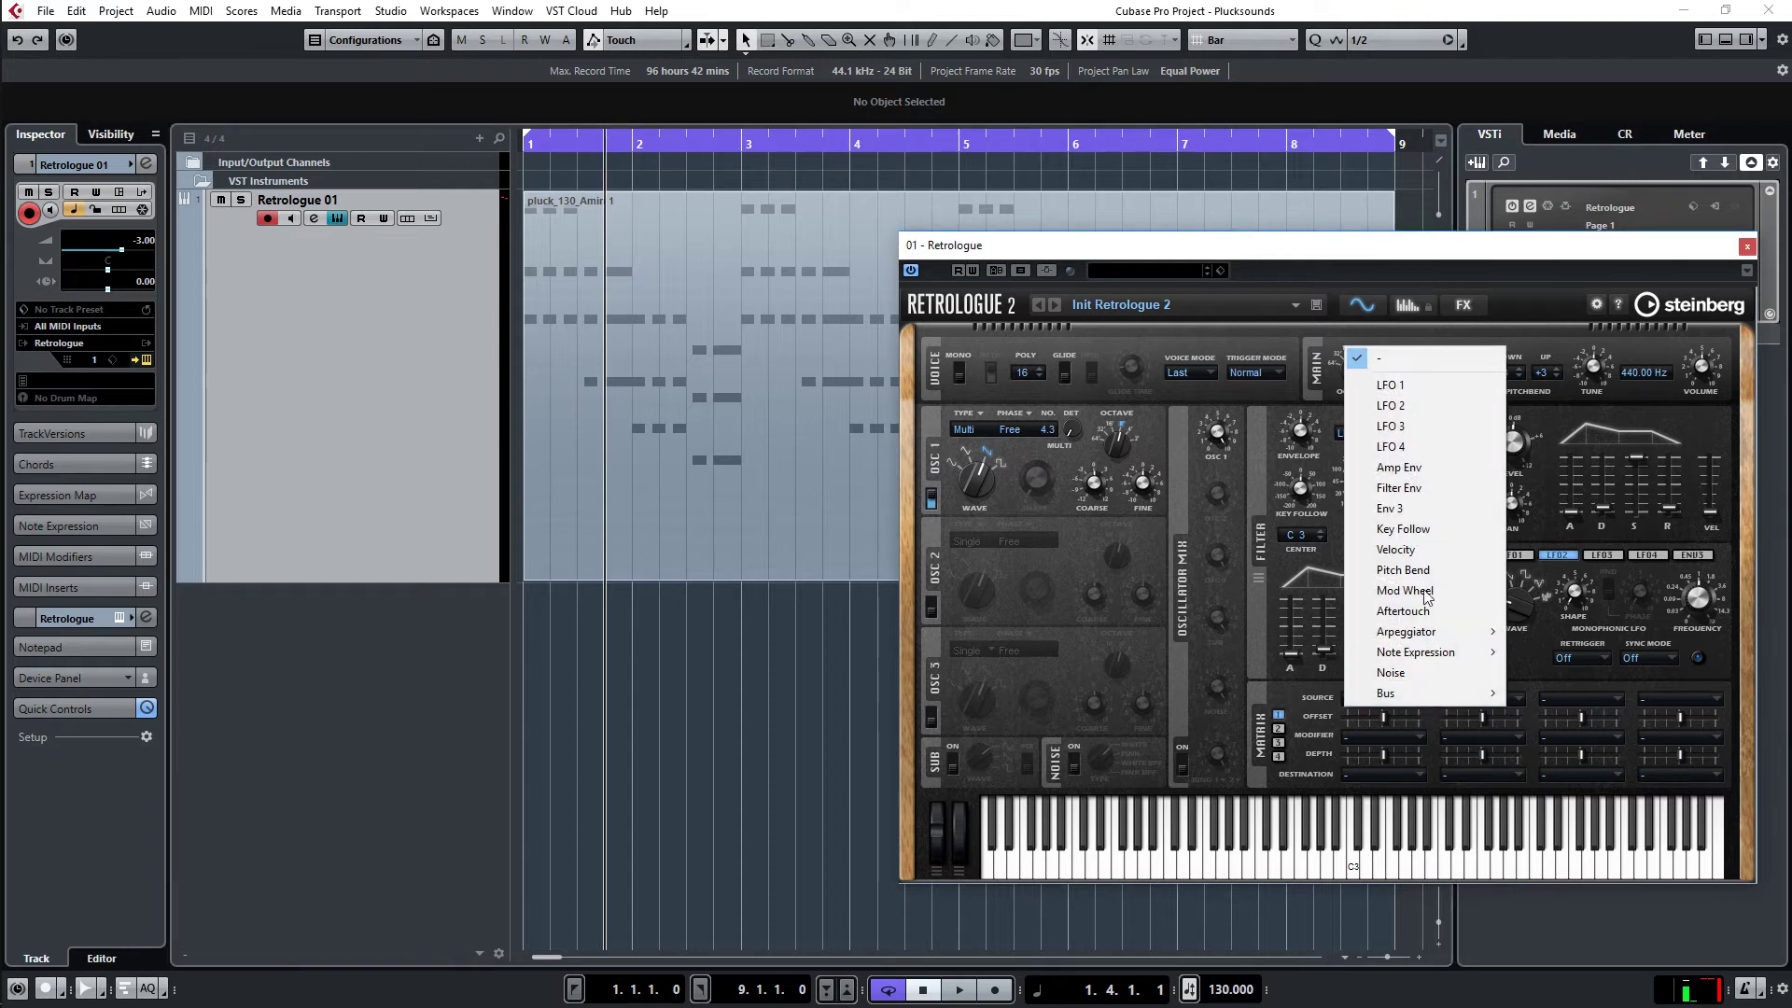
left_click(1424, 488)
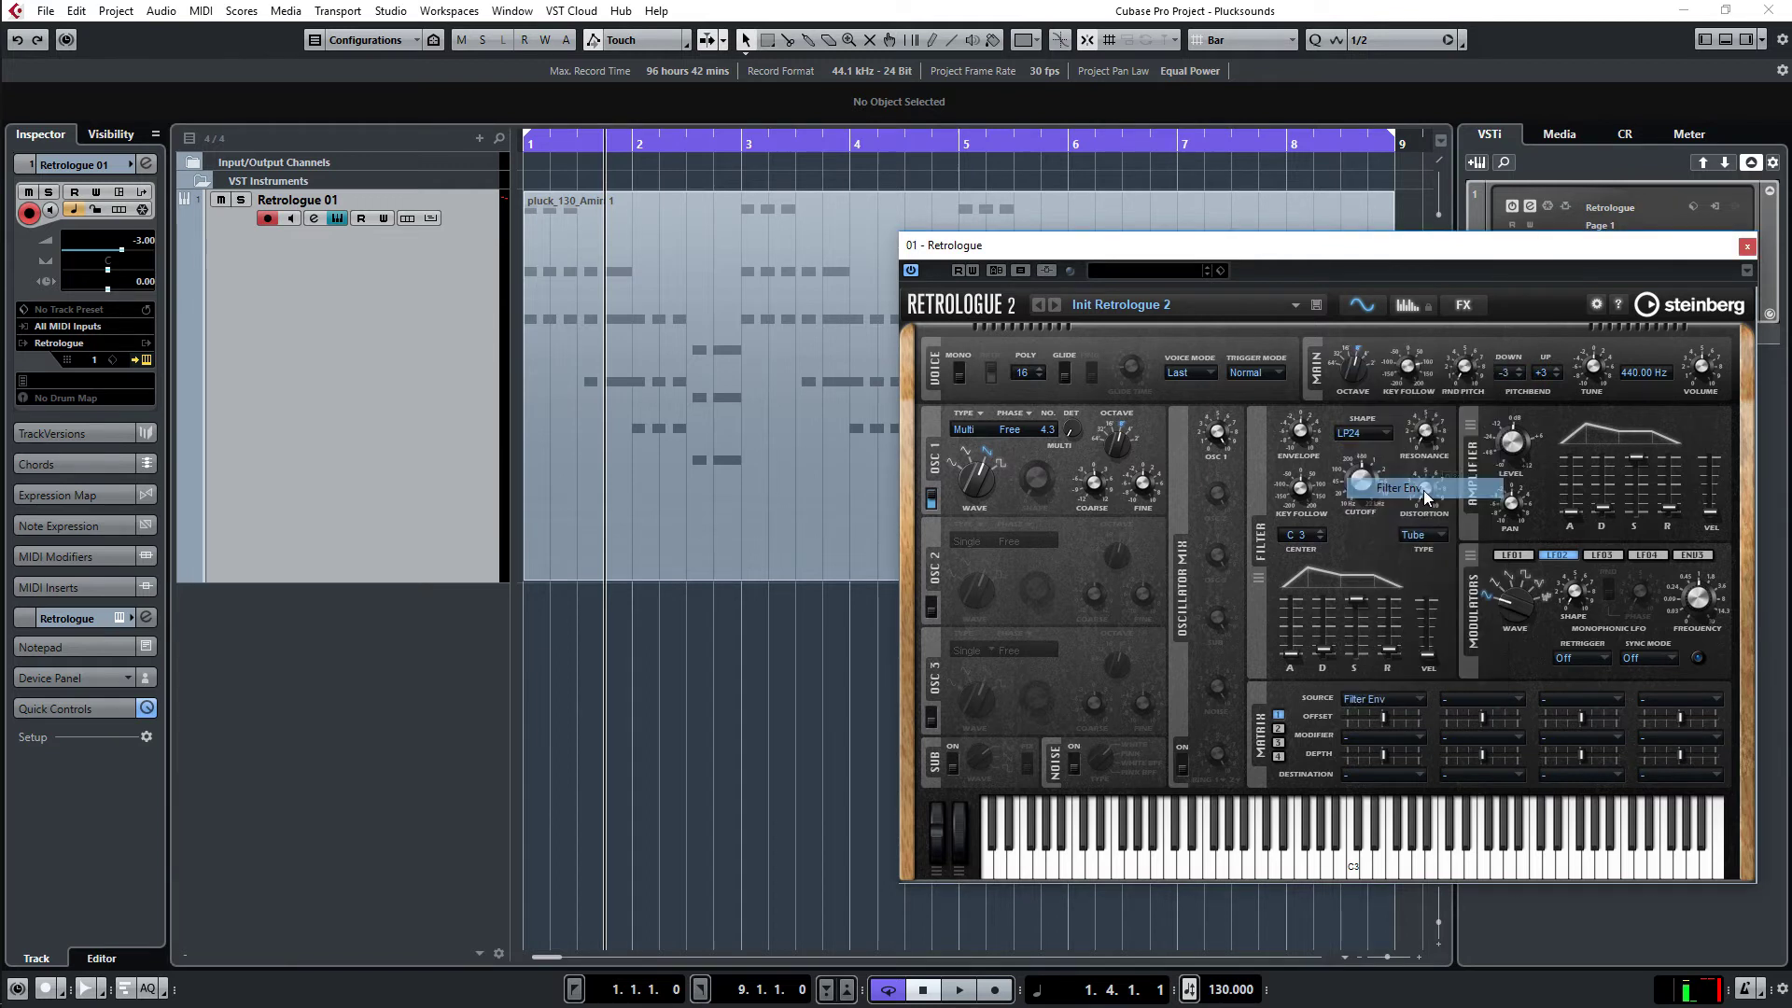
left_click(1414, 770)
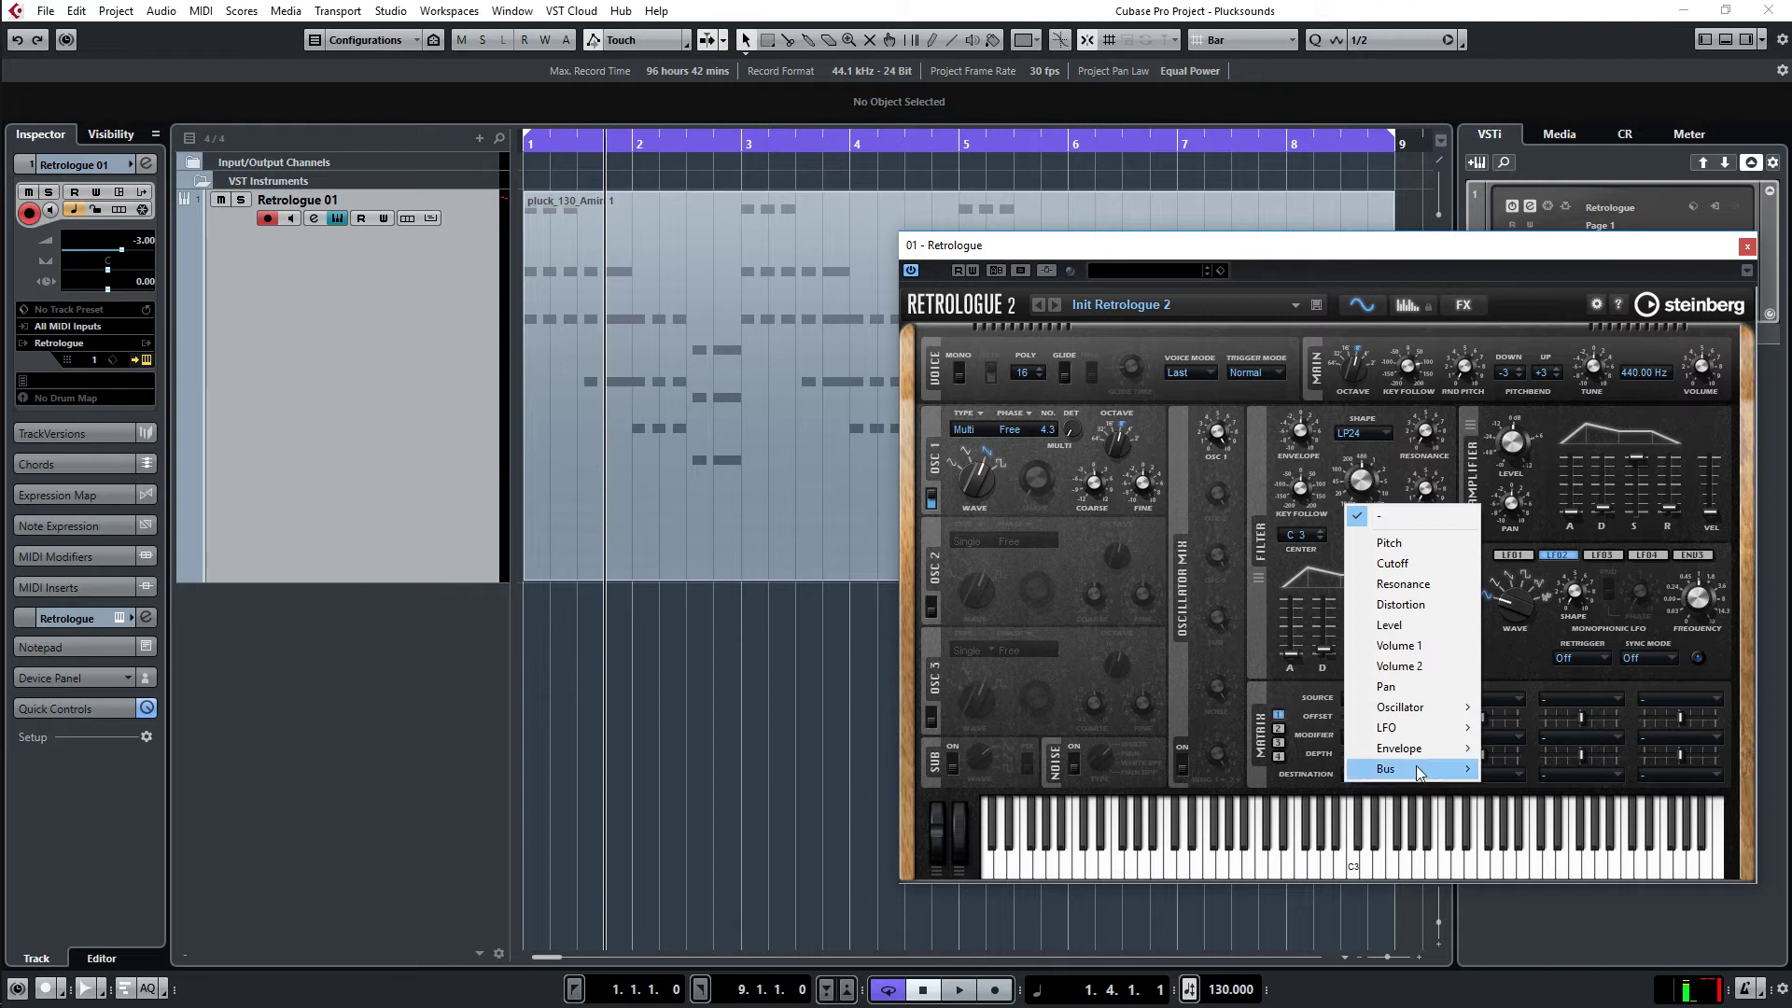
left_click(1413, 563)
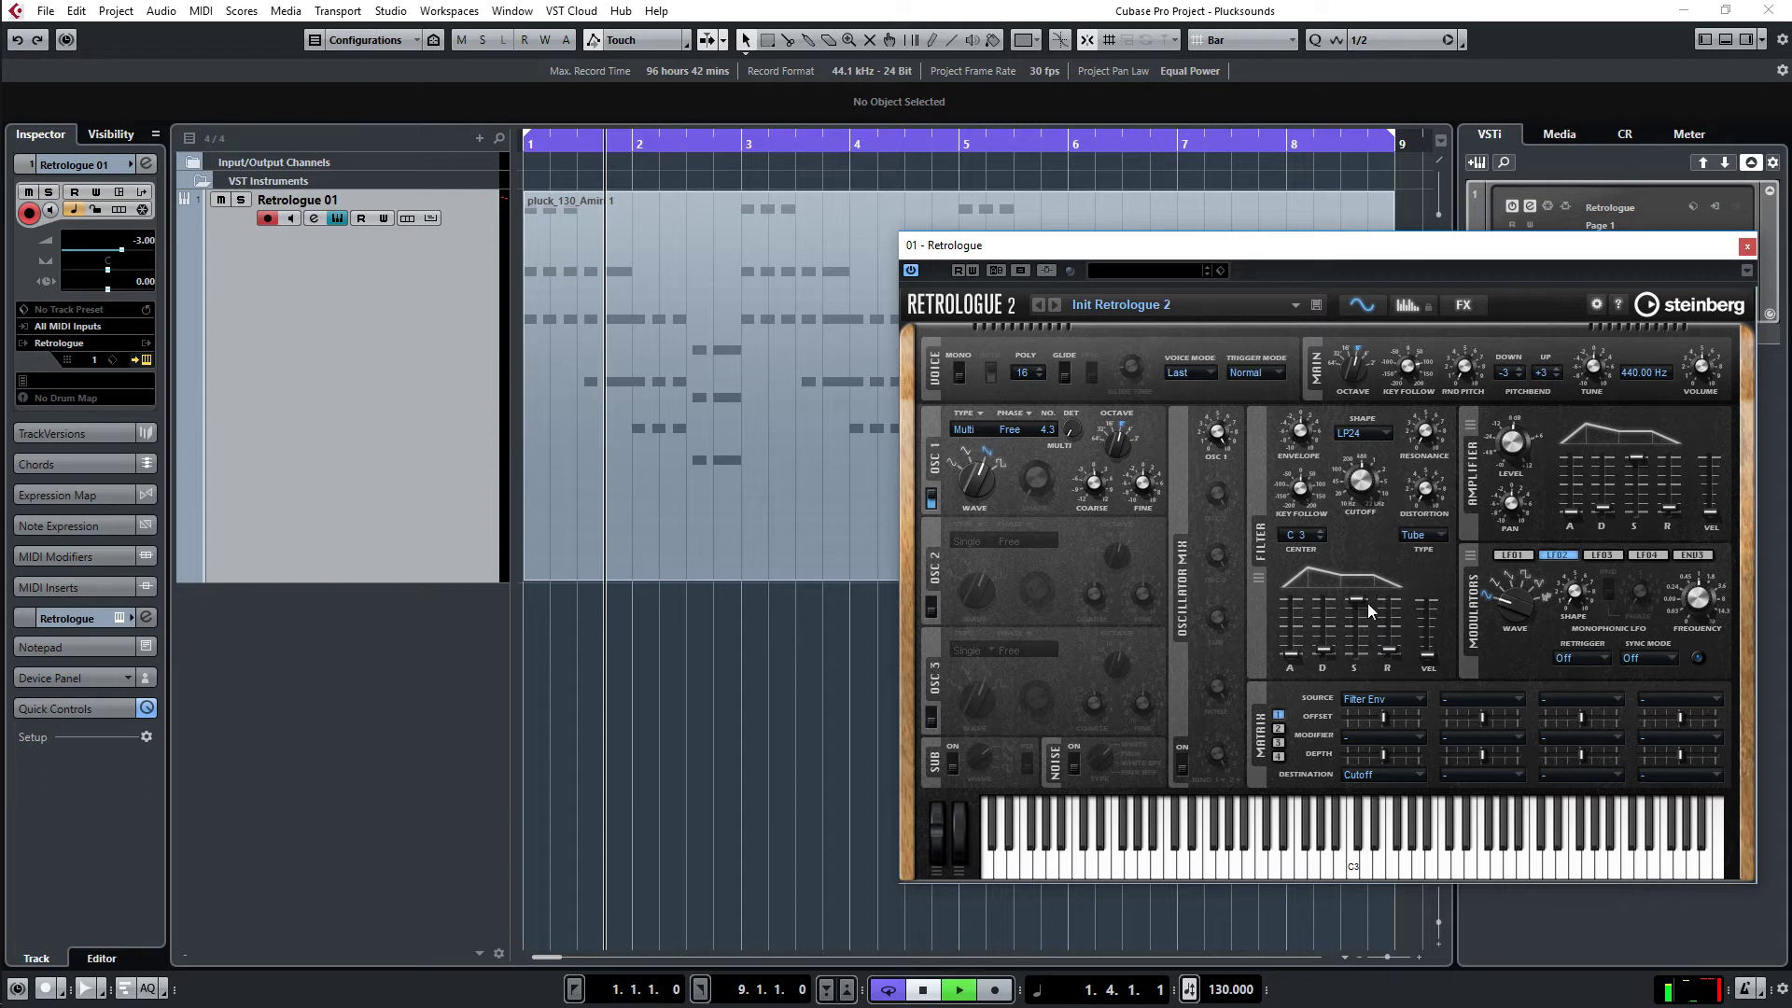
Step: While playing, set filter sustain to 58%, raise the cutoff modulation depth, and set decay near 517 ms
key("space")
left_click_drag(1357, 603, 1357, 658)
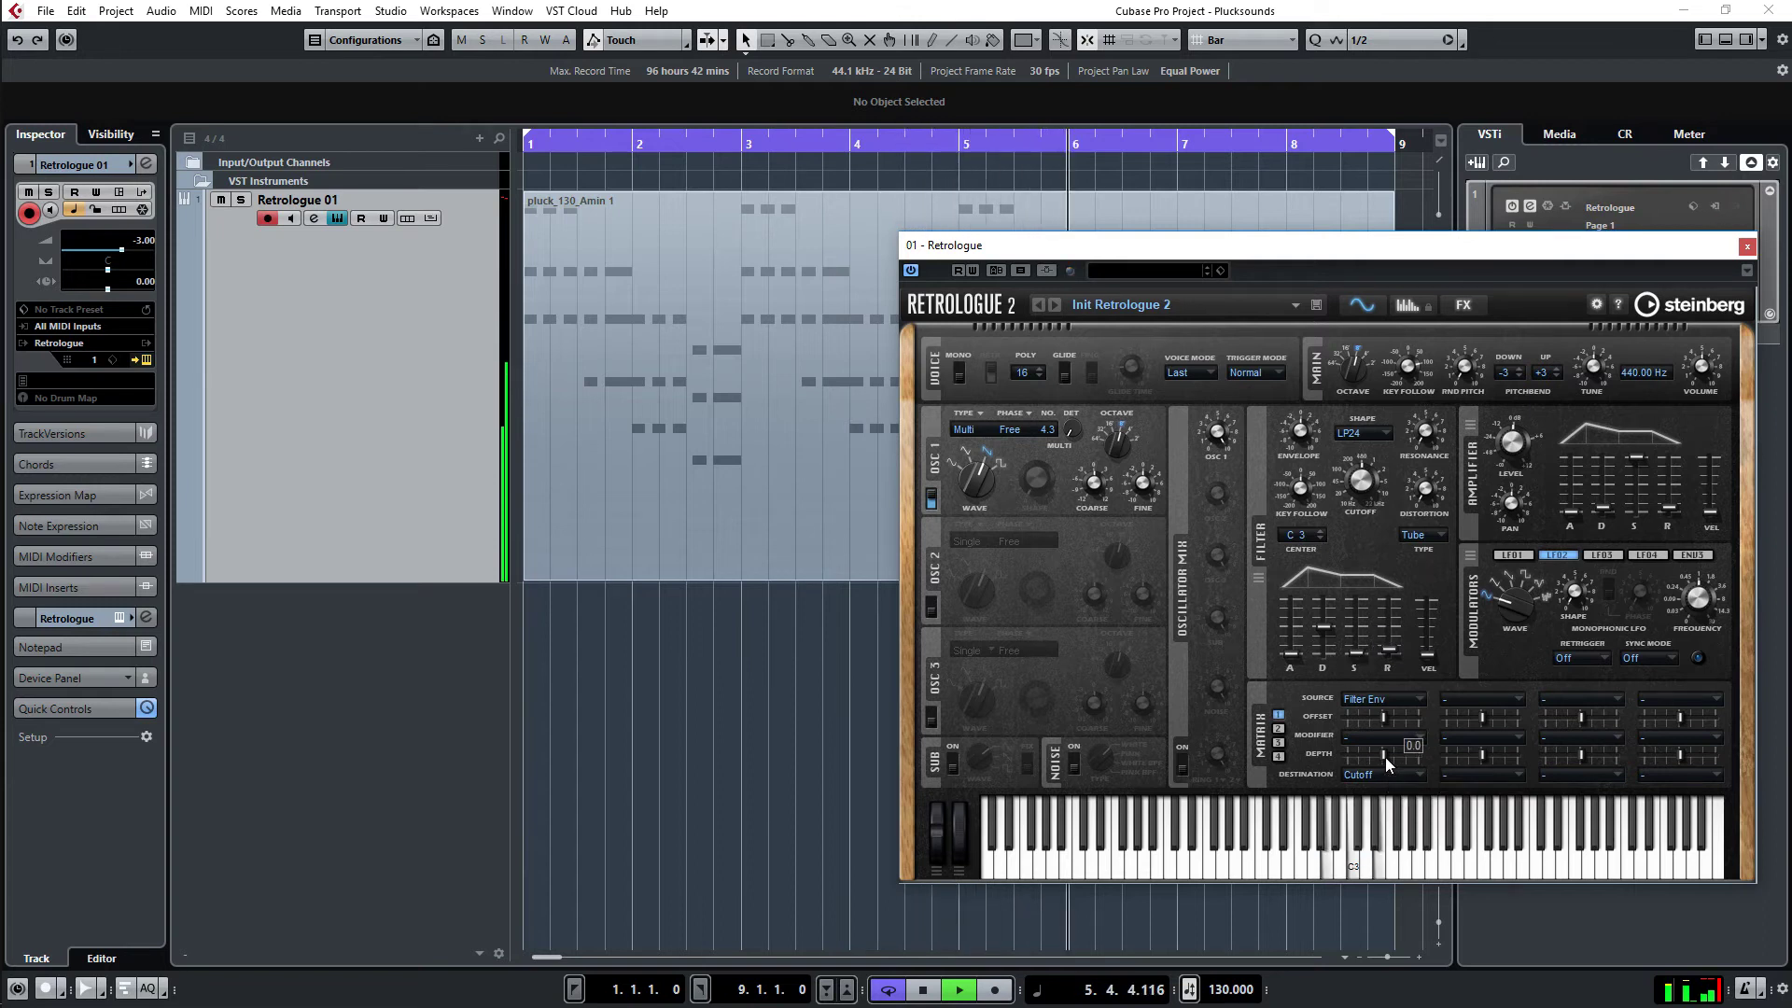
left_click_drag(1384, 757, 1405, 757)
mouse_move(1345, 704)
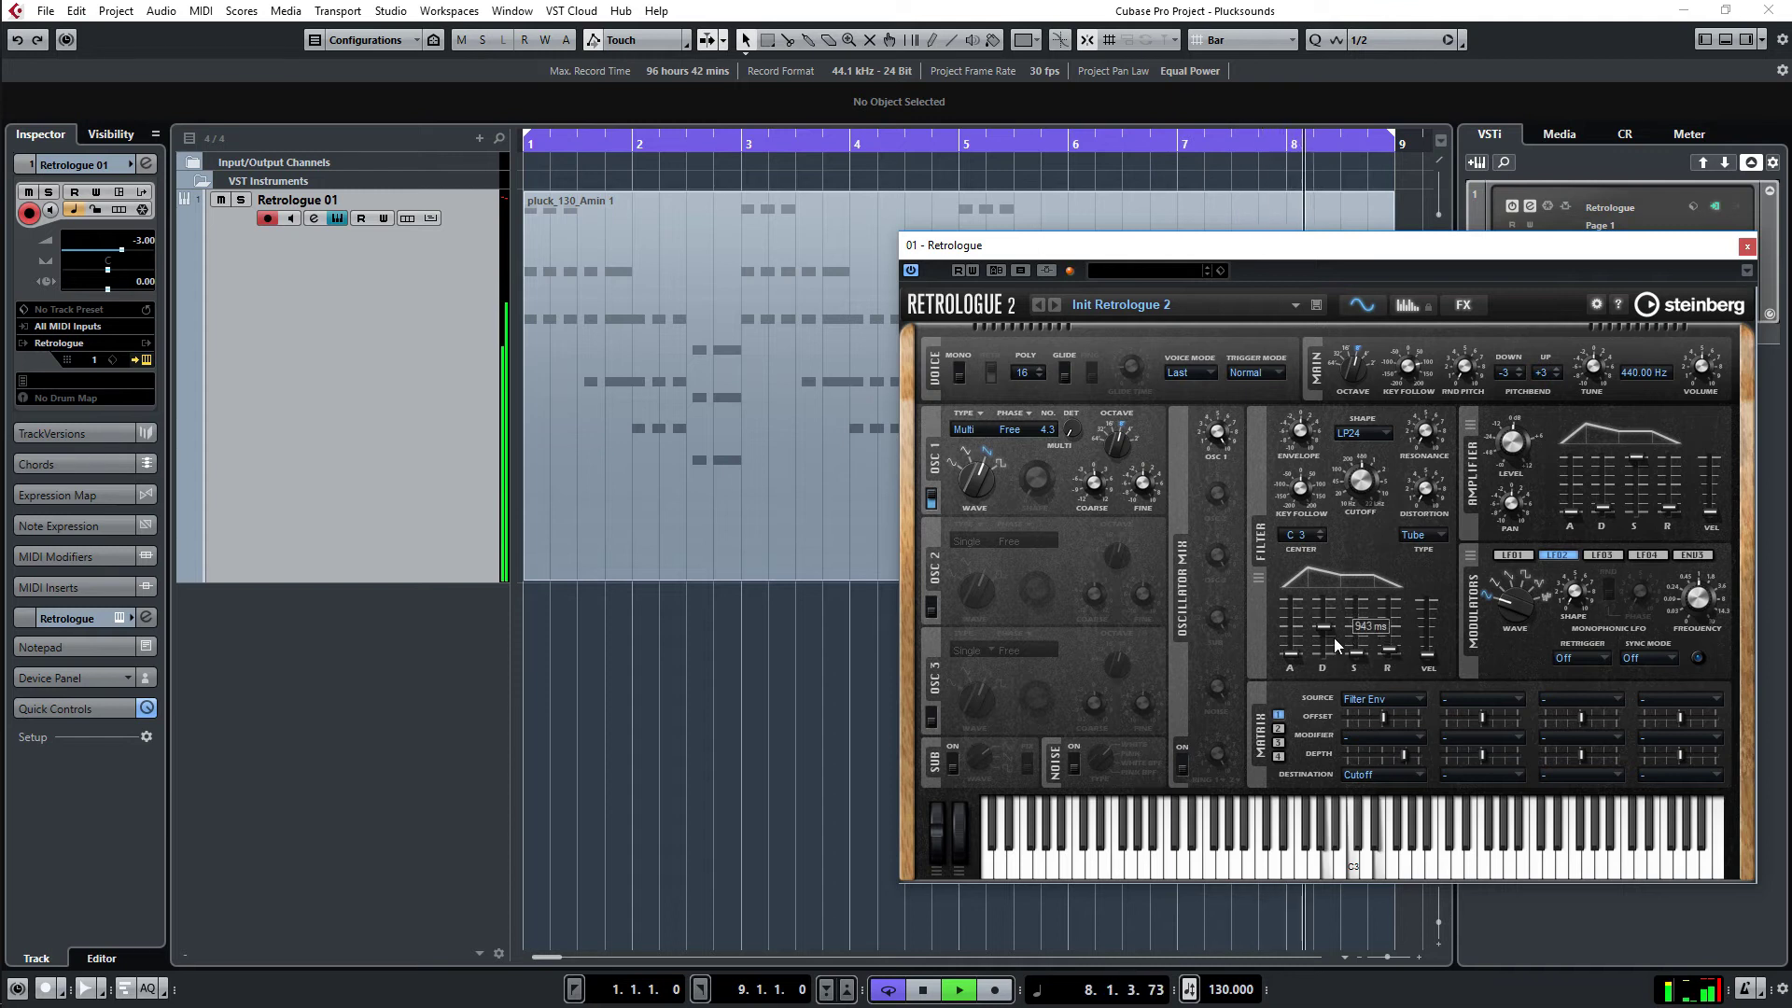
left_click_drag(1331, 630, 1360, 663)
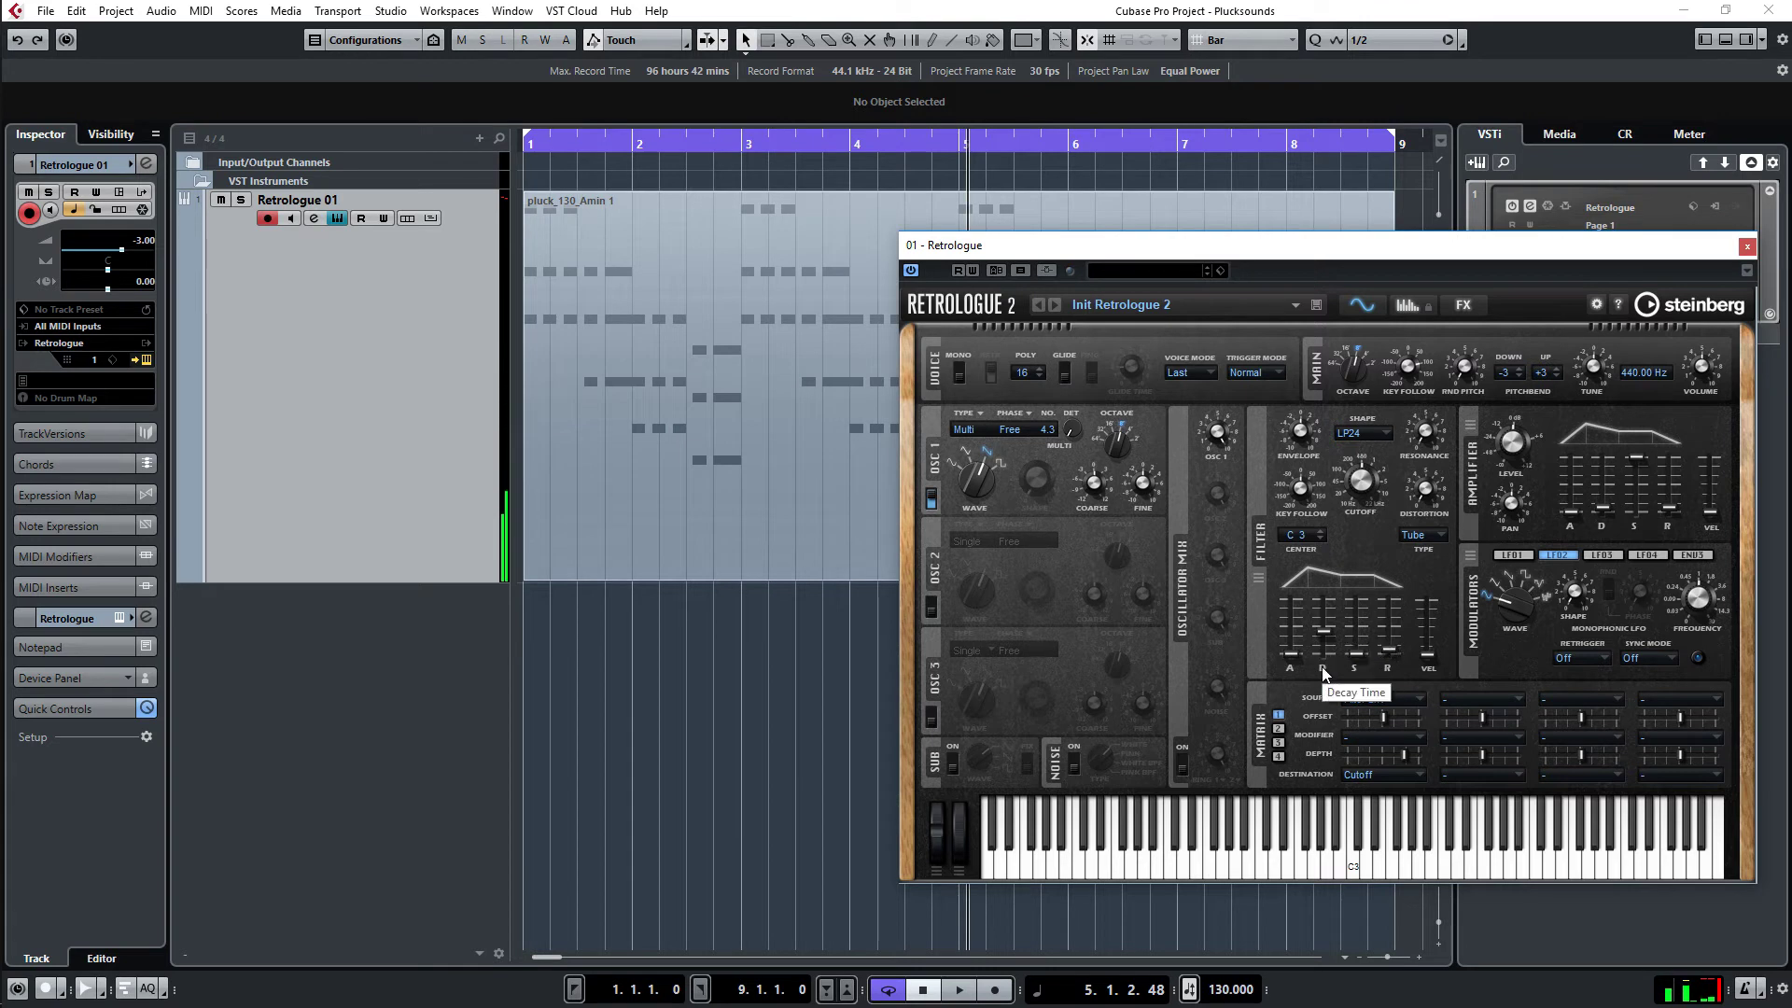
left_click(1295, 663)
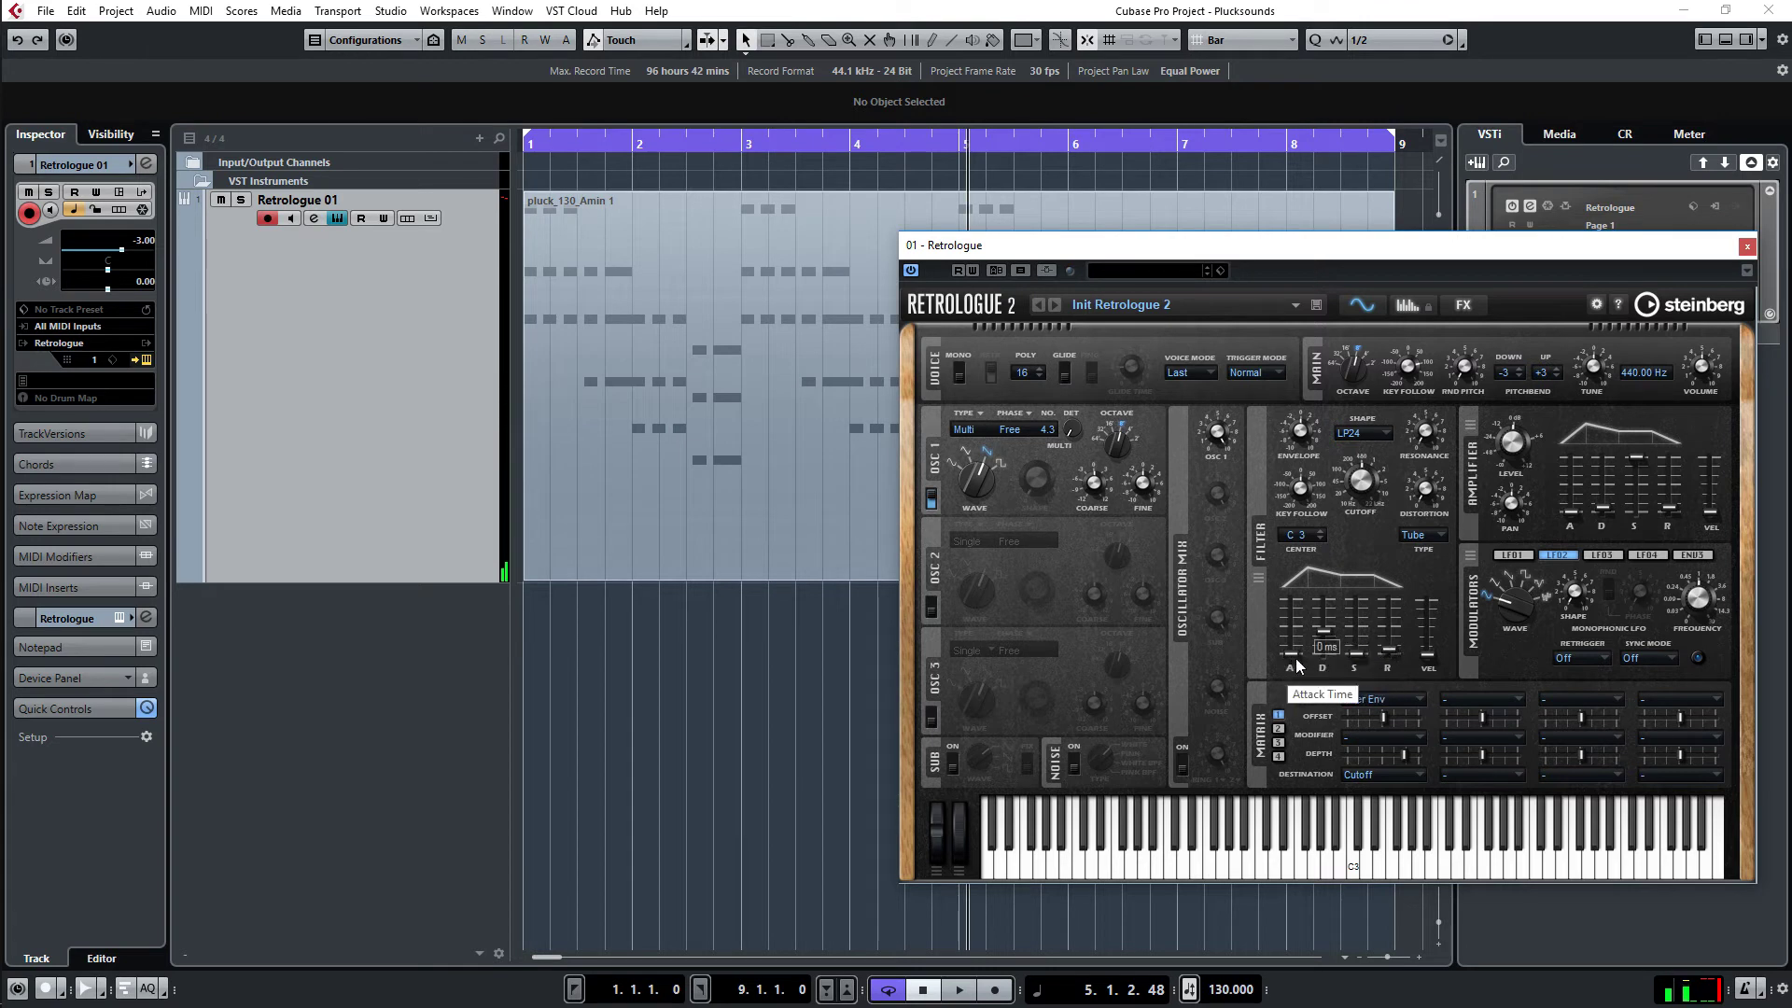
mouse_move(1325, 639)
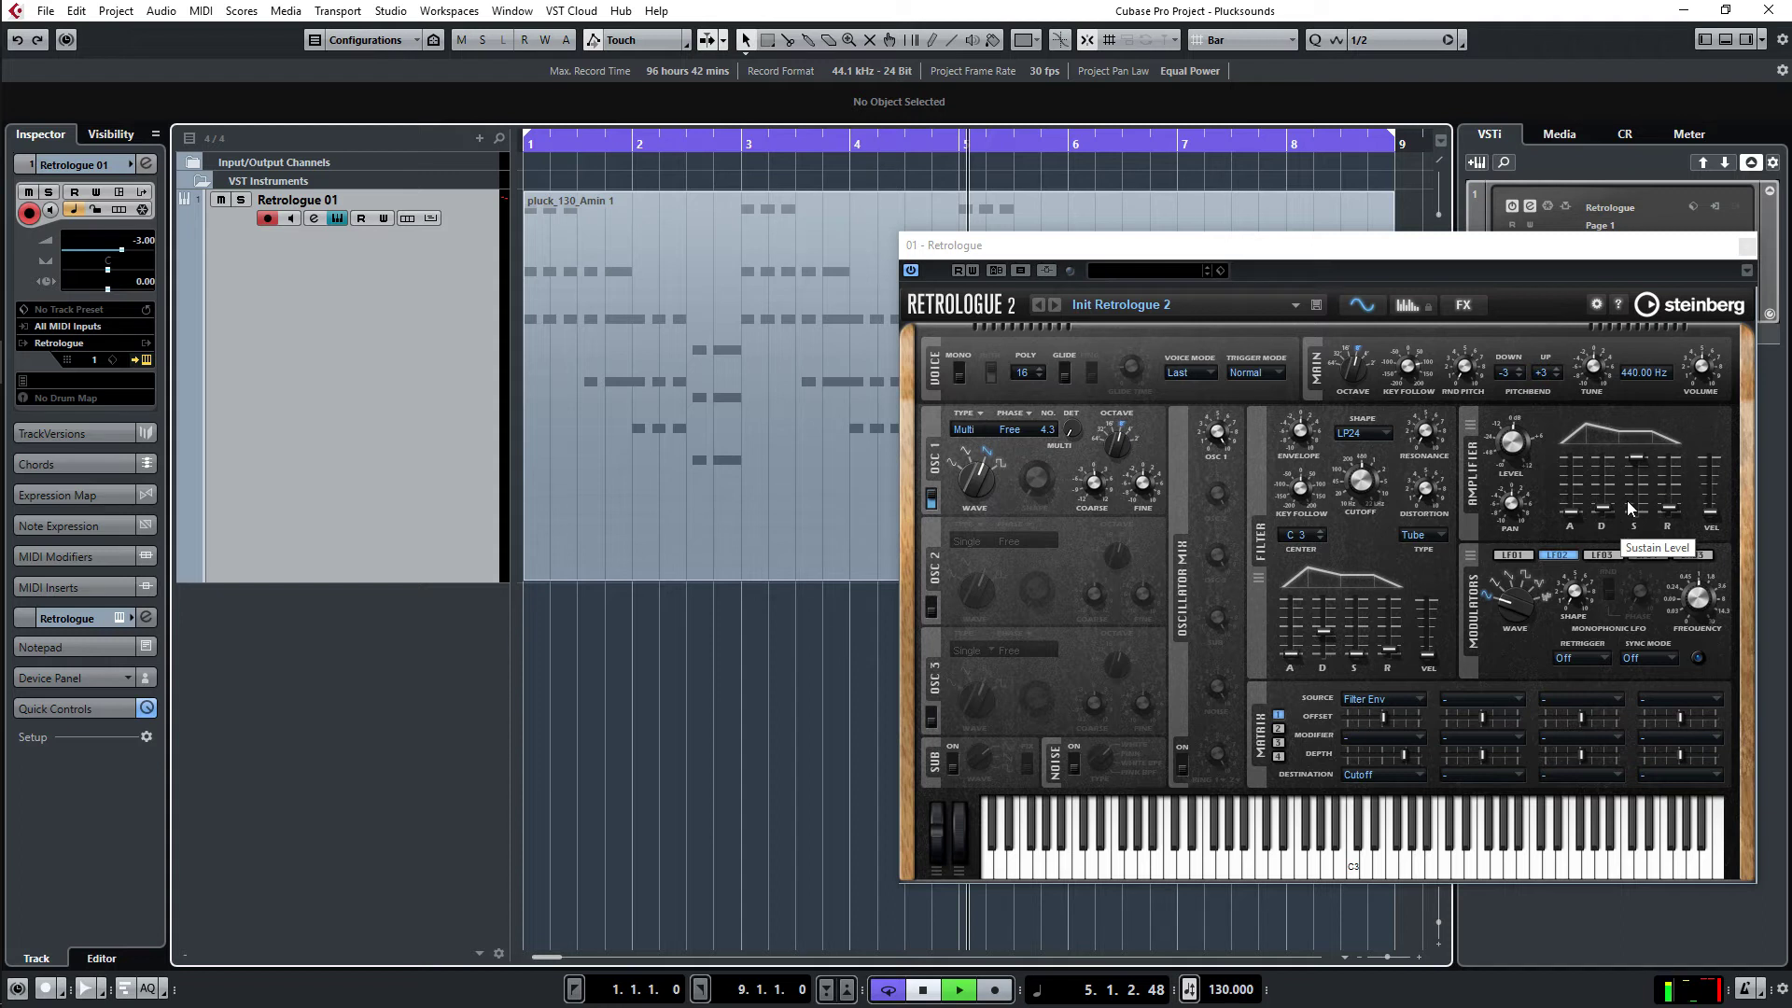
Step: While playing, set amp sustain to 81%, filter decay near 943 ms, and amp decay around 837 ms
key("space")
left_click_drag(1605, 493, 1636, 473)
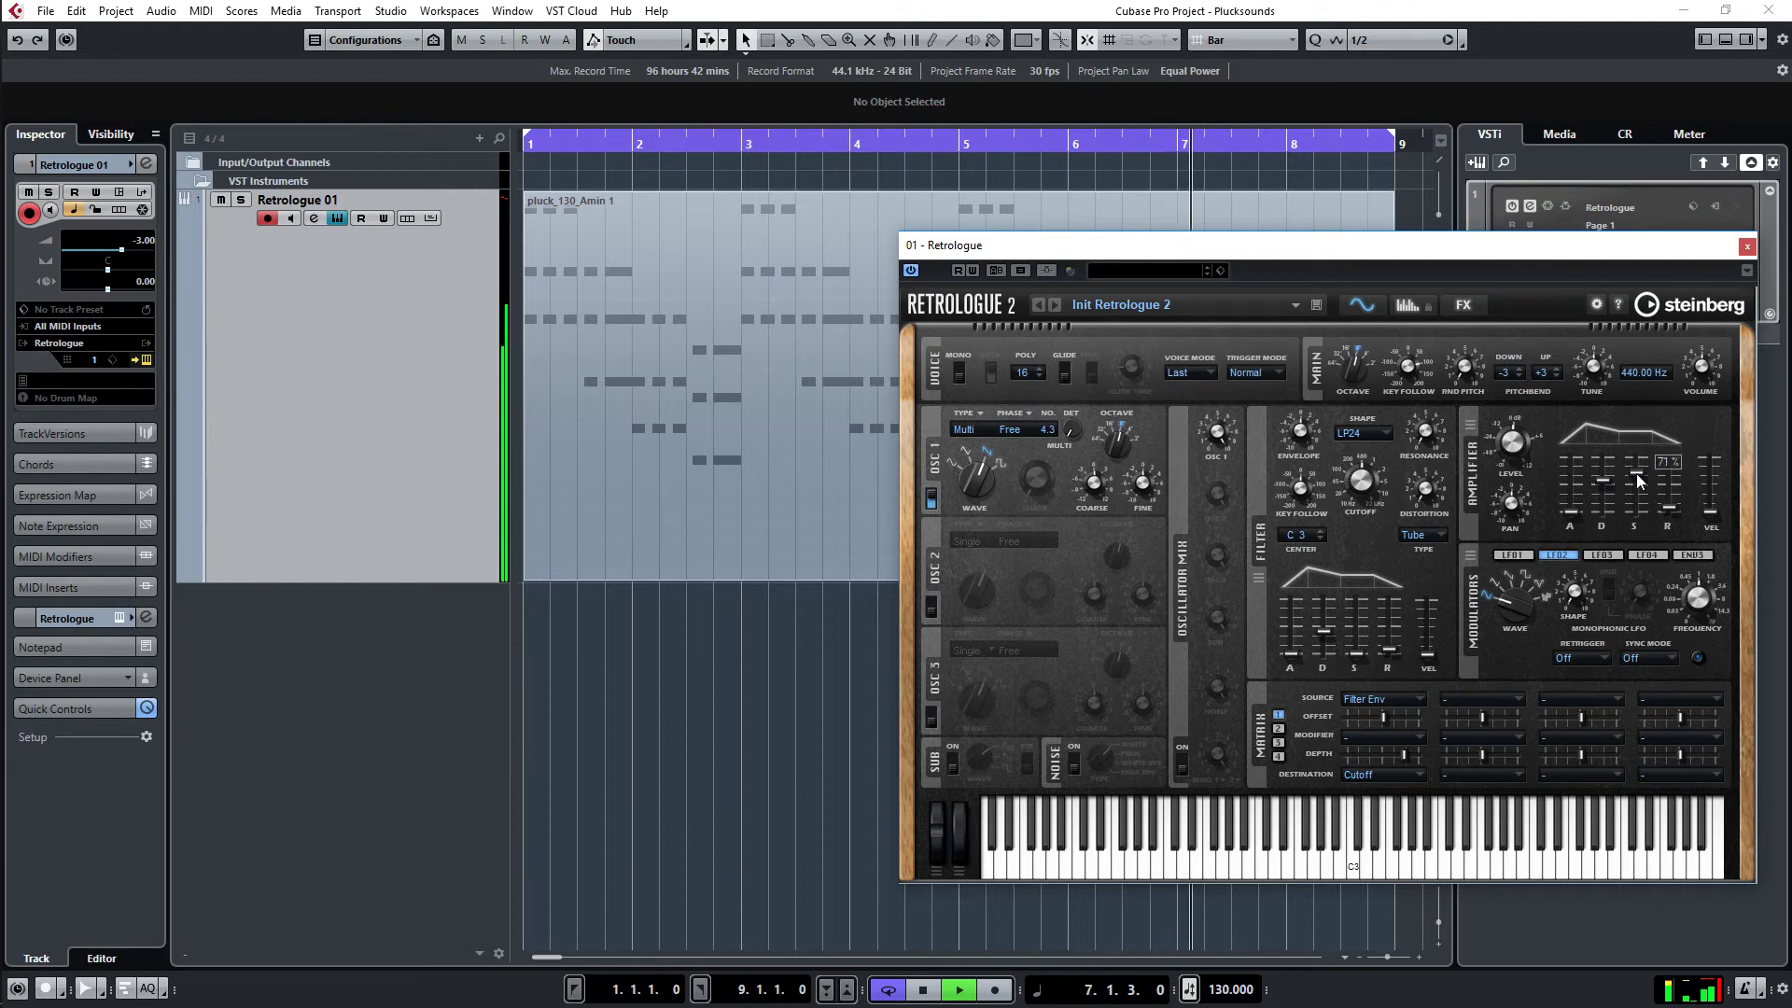
left_click_drag(1325, 630, 1325, 626)
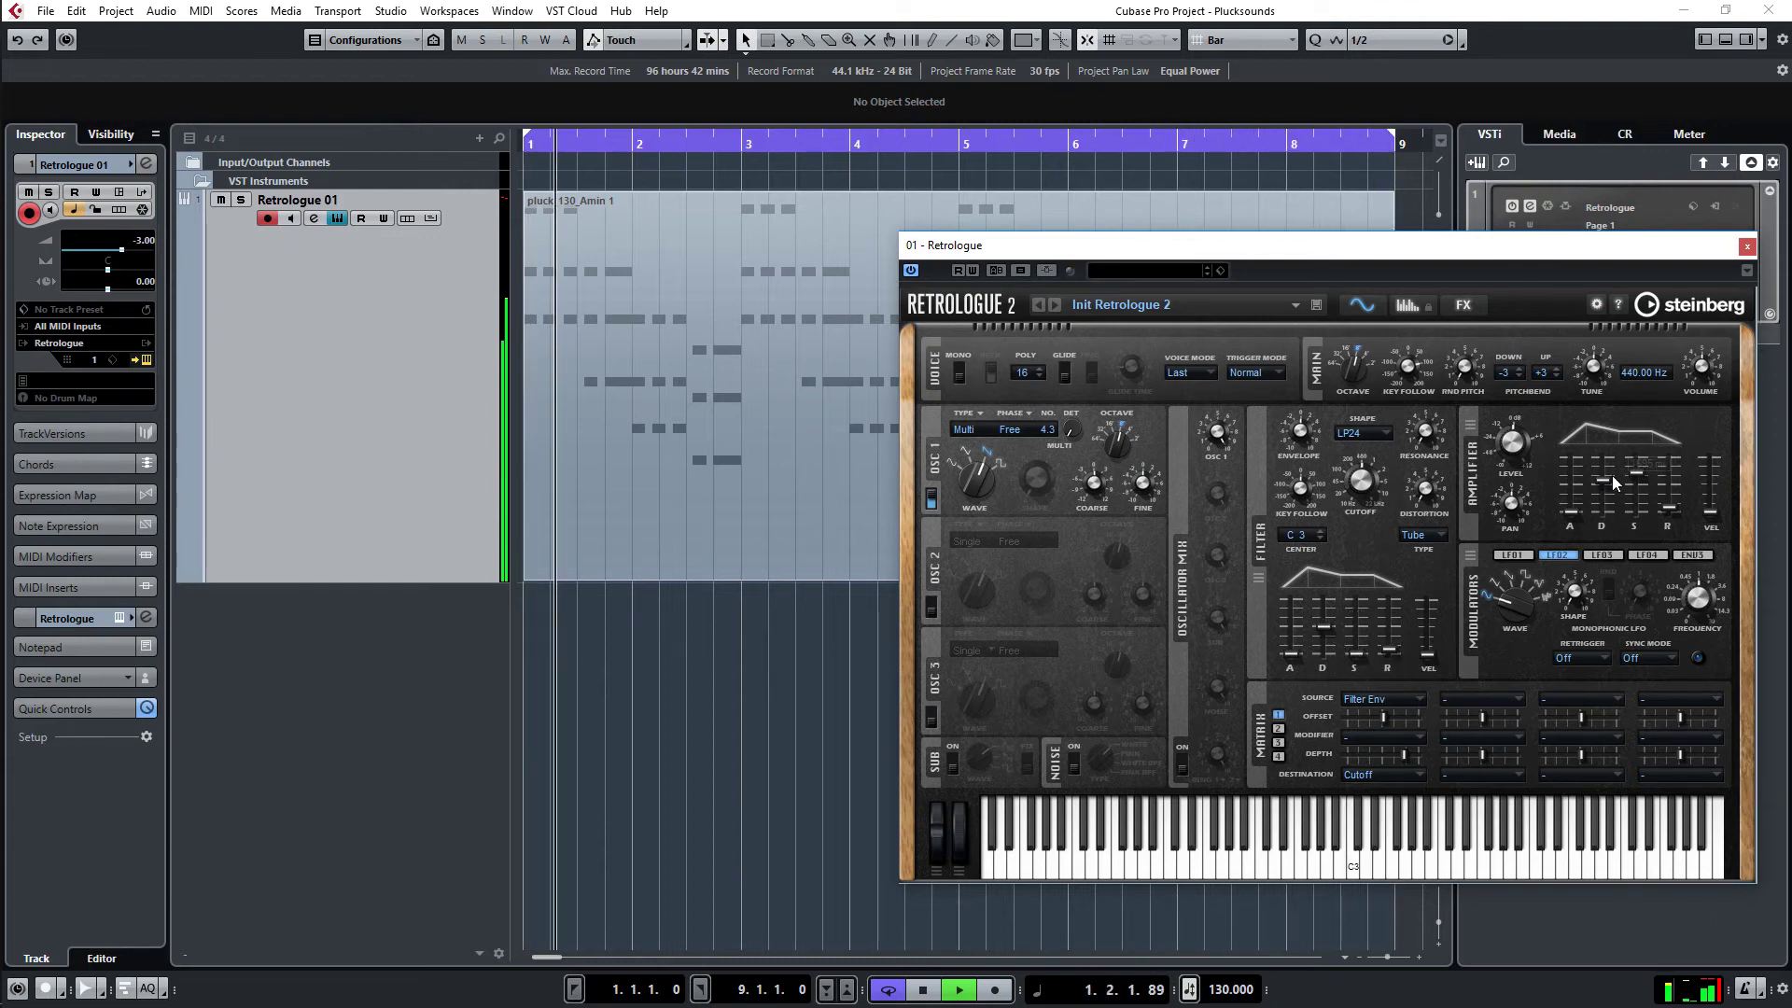
mouse_move(1608, 480)
left_mouse_down()
mouse_move(1609, 519)
mouse_move(1606, 457)
mouse_move(1633, 516)
mouse_move(1605, 504)
mouse_move(1609, 480)
left_mouse_up()
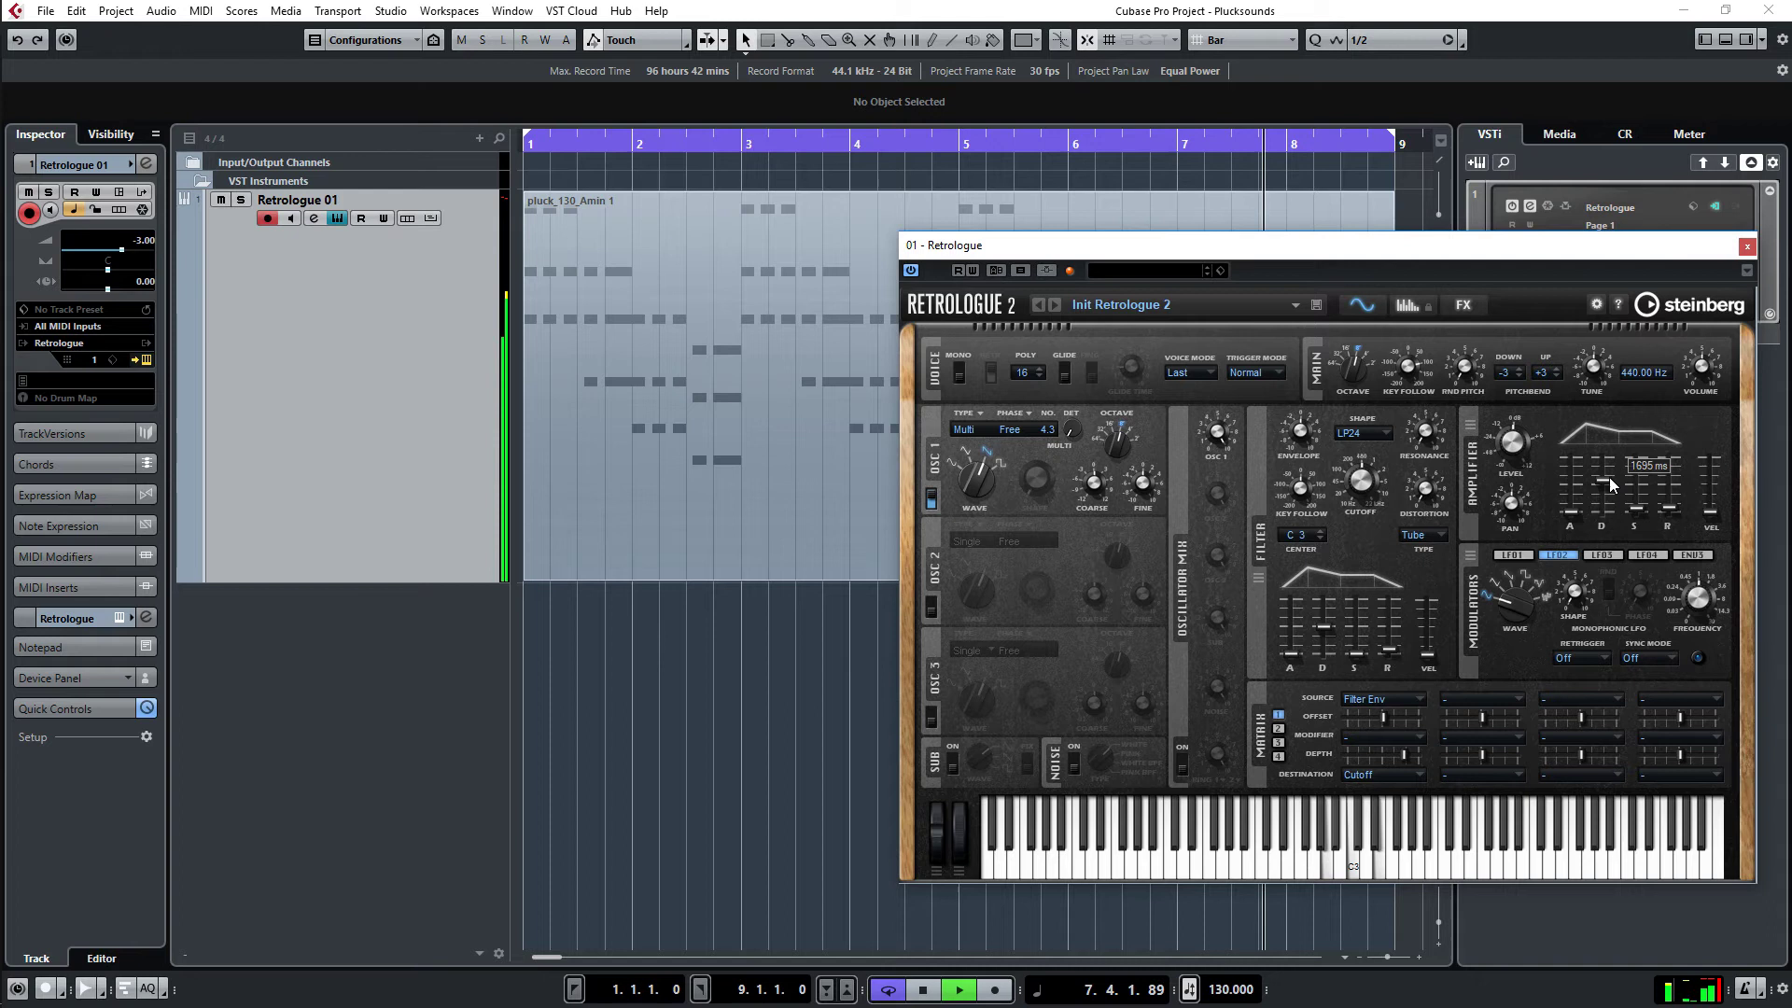
left_click_drag(1609, 478, 1607, 483)
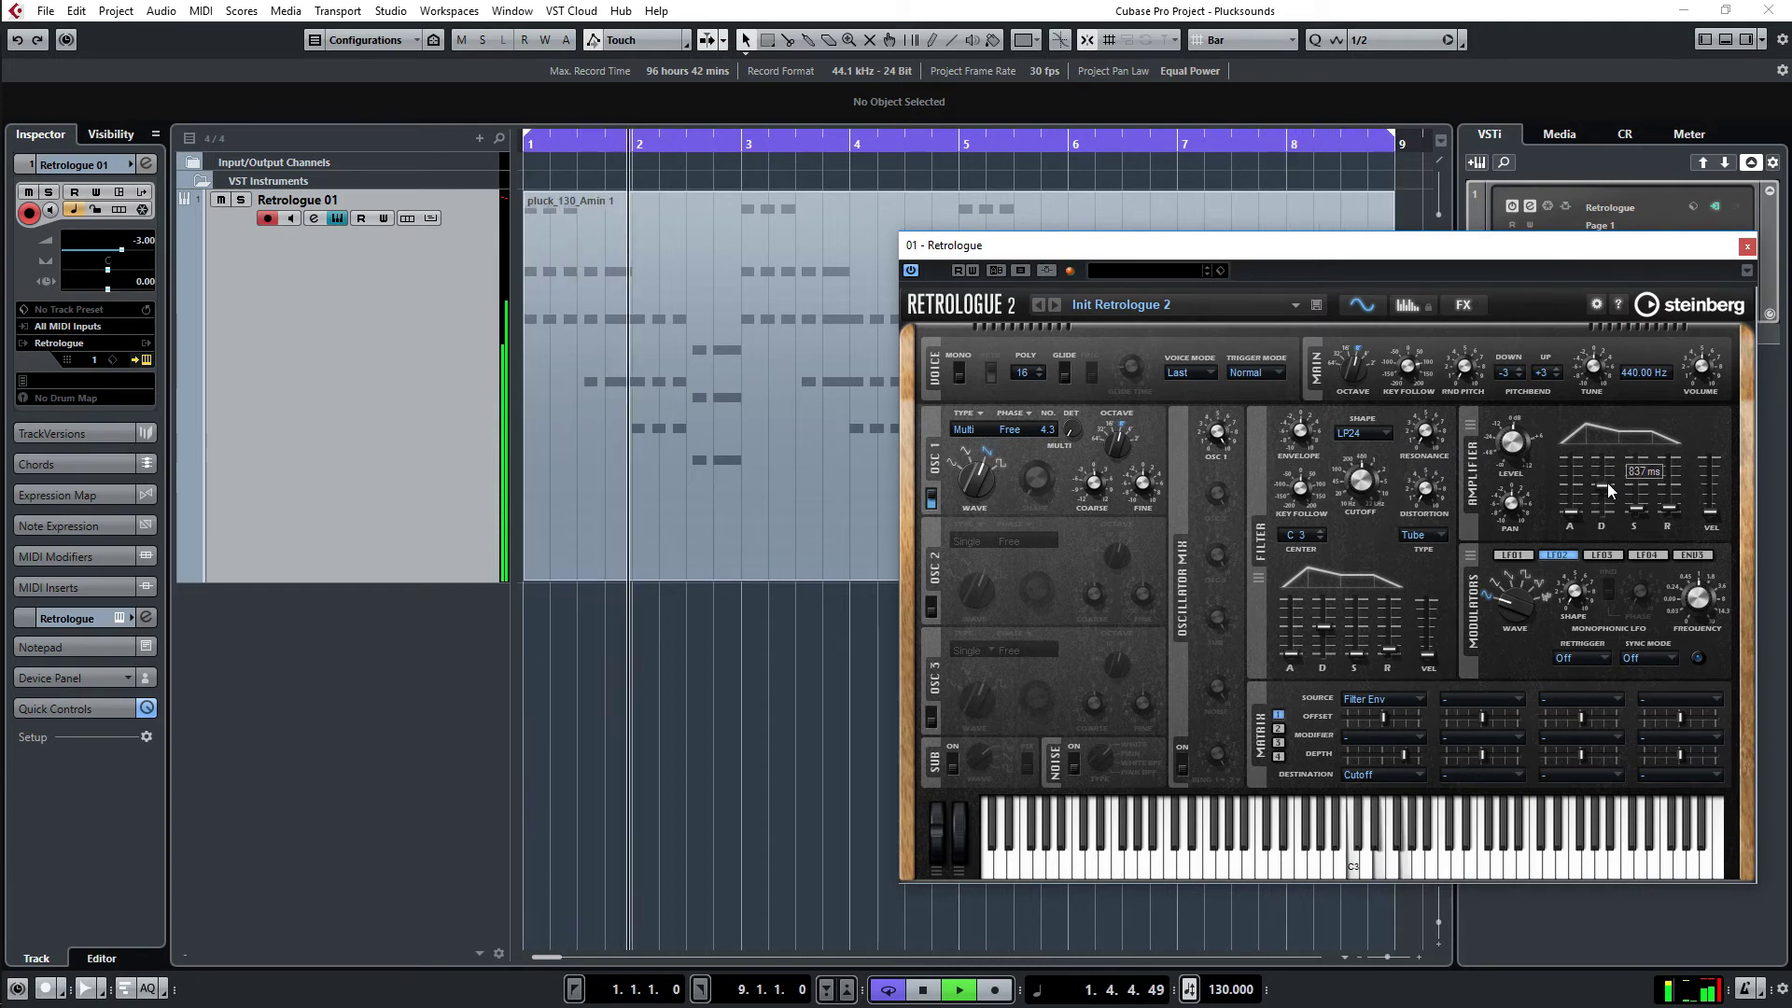
key("space")
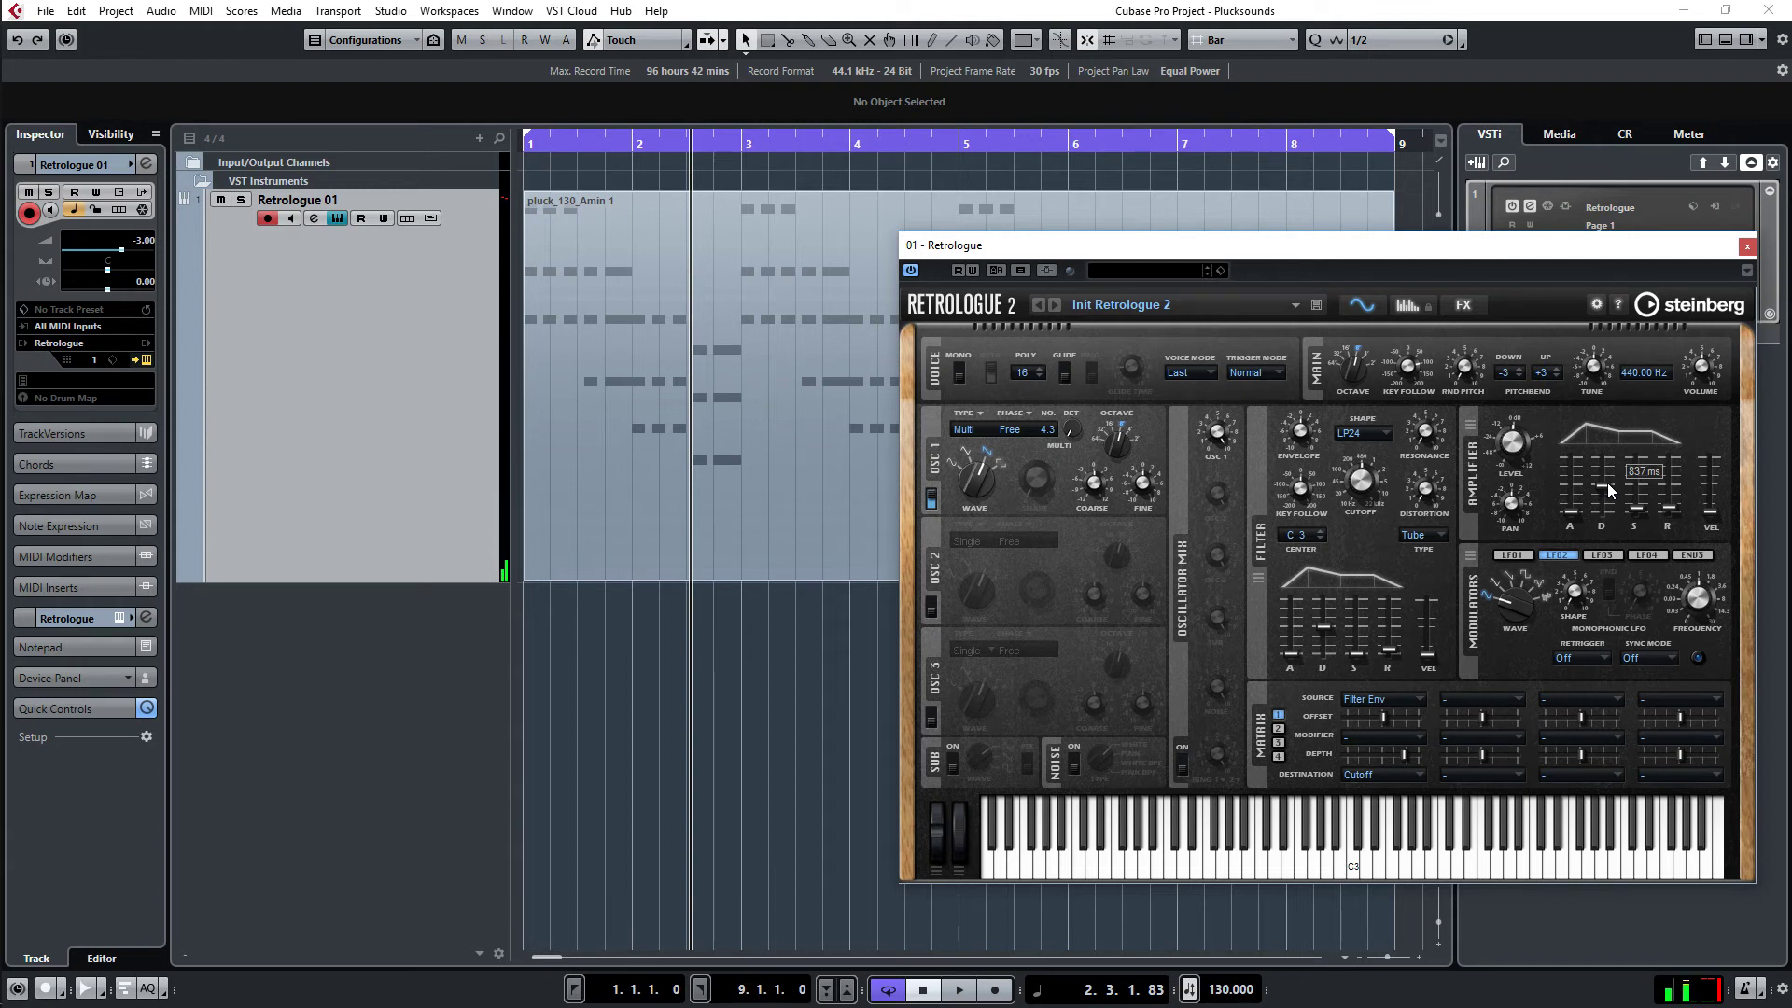
left_click(1073, 10)
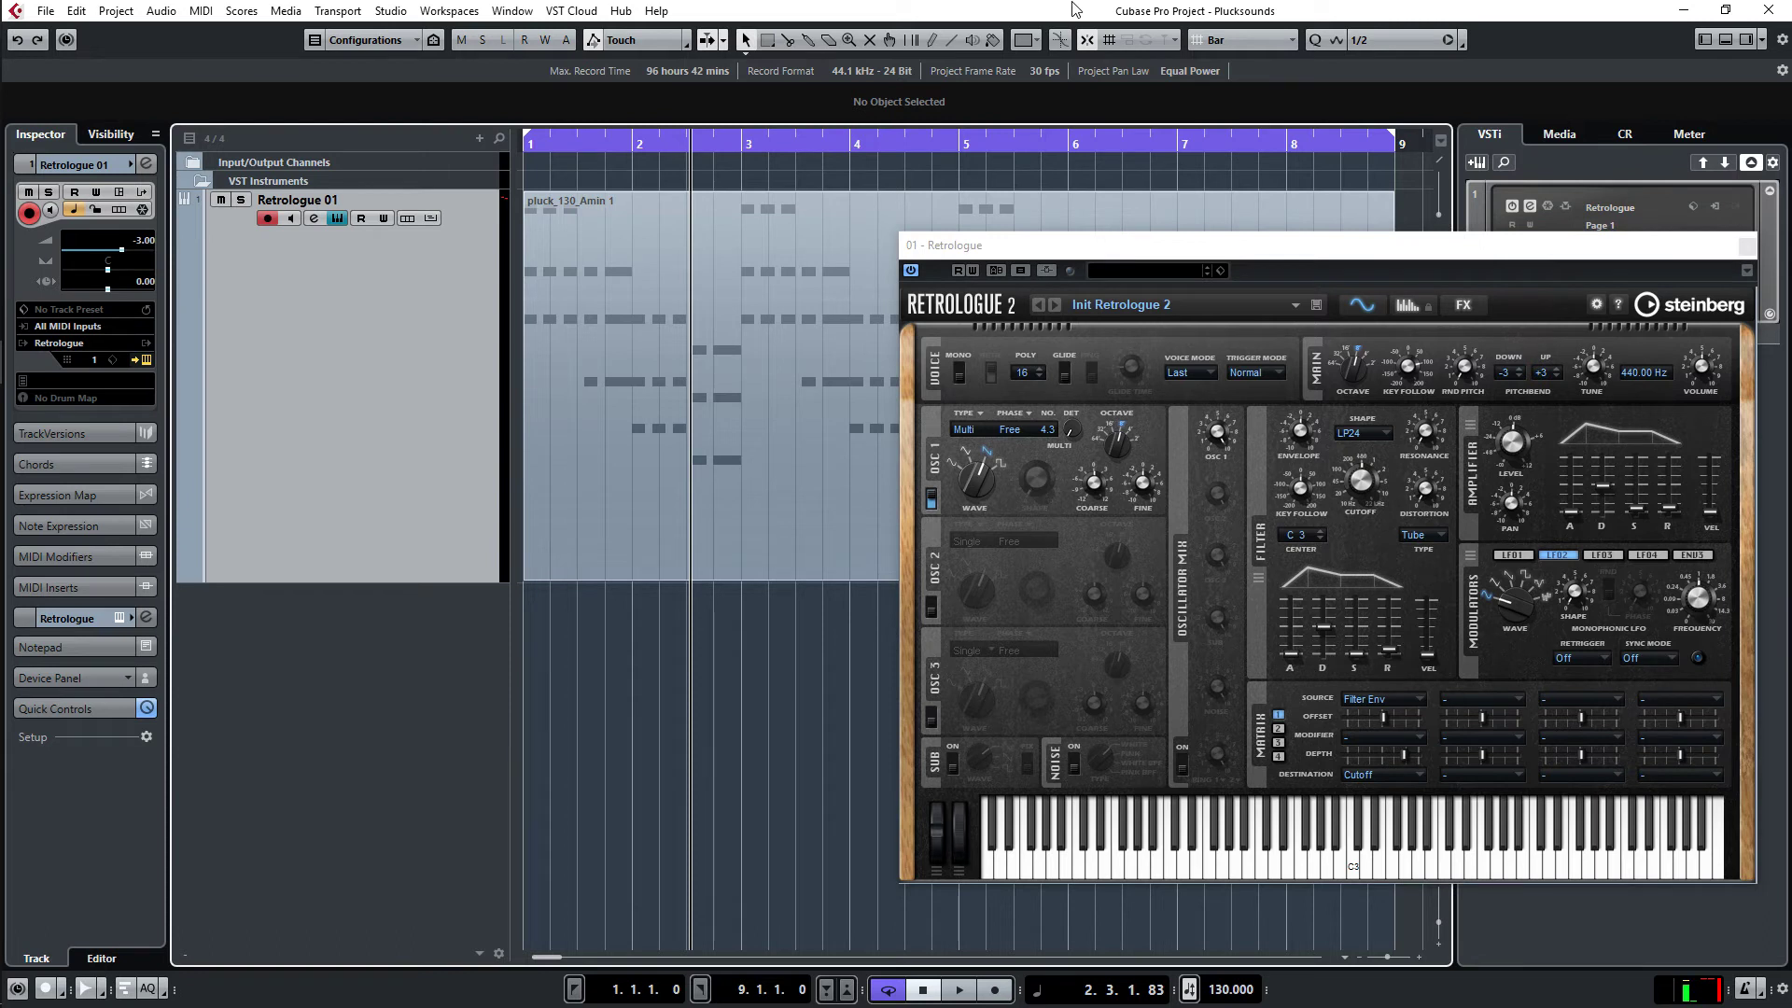
Step: On the FX page, enable the Delay with its time kept at 1/4
left_click(1463, 305)
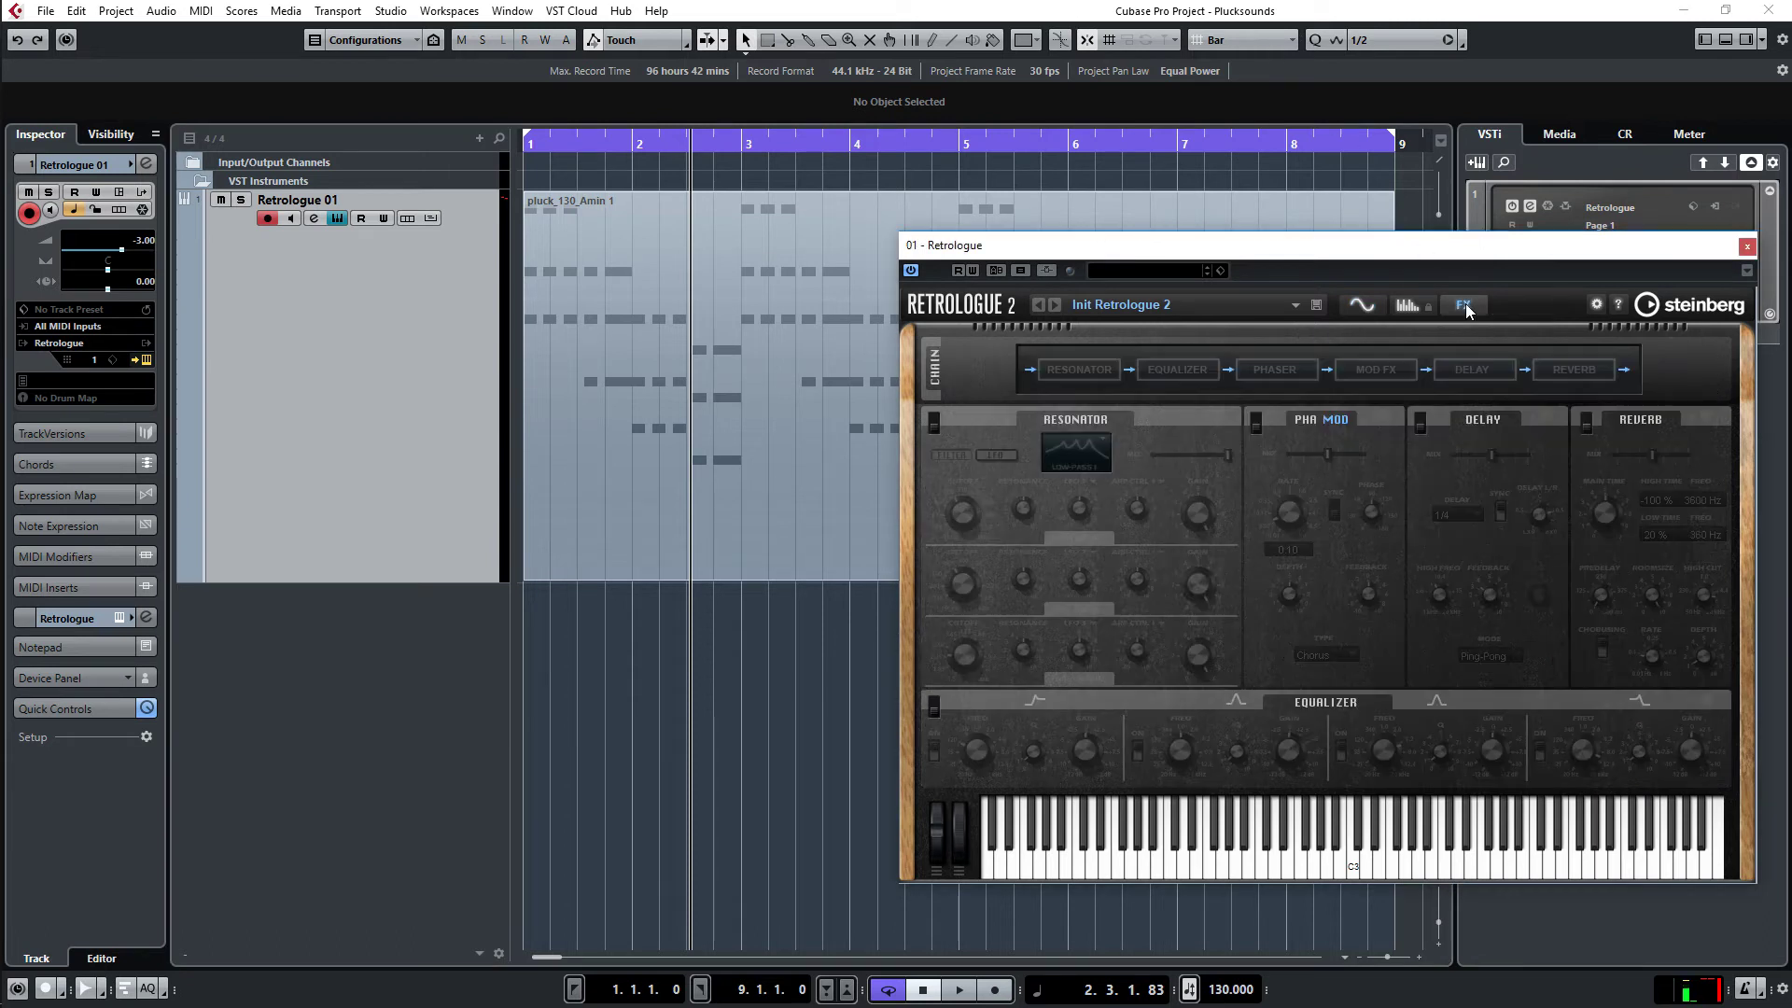
left_click(1483, 375)
left_click(1469, 514)
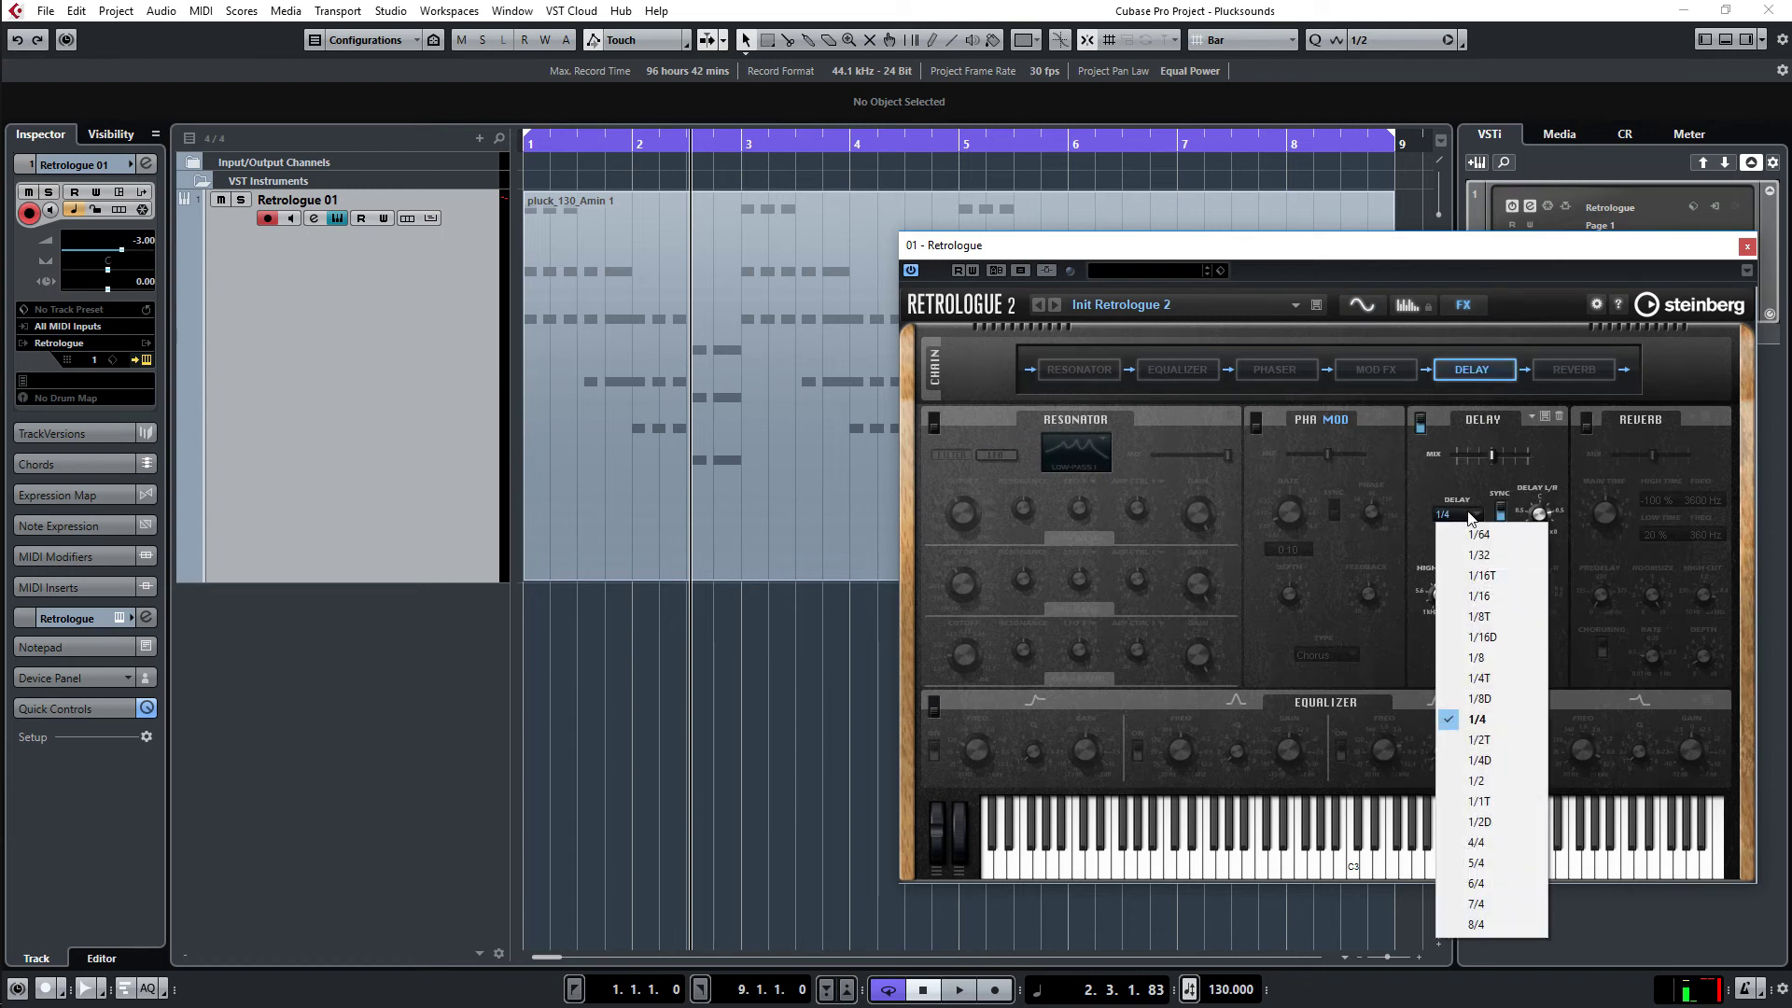
left_click(1469, 516)
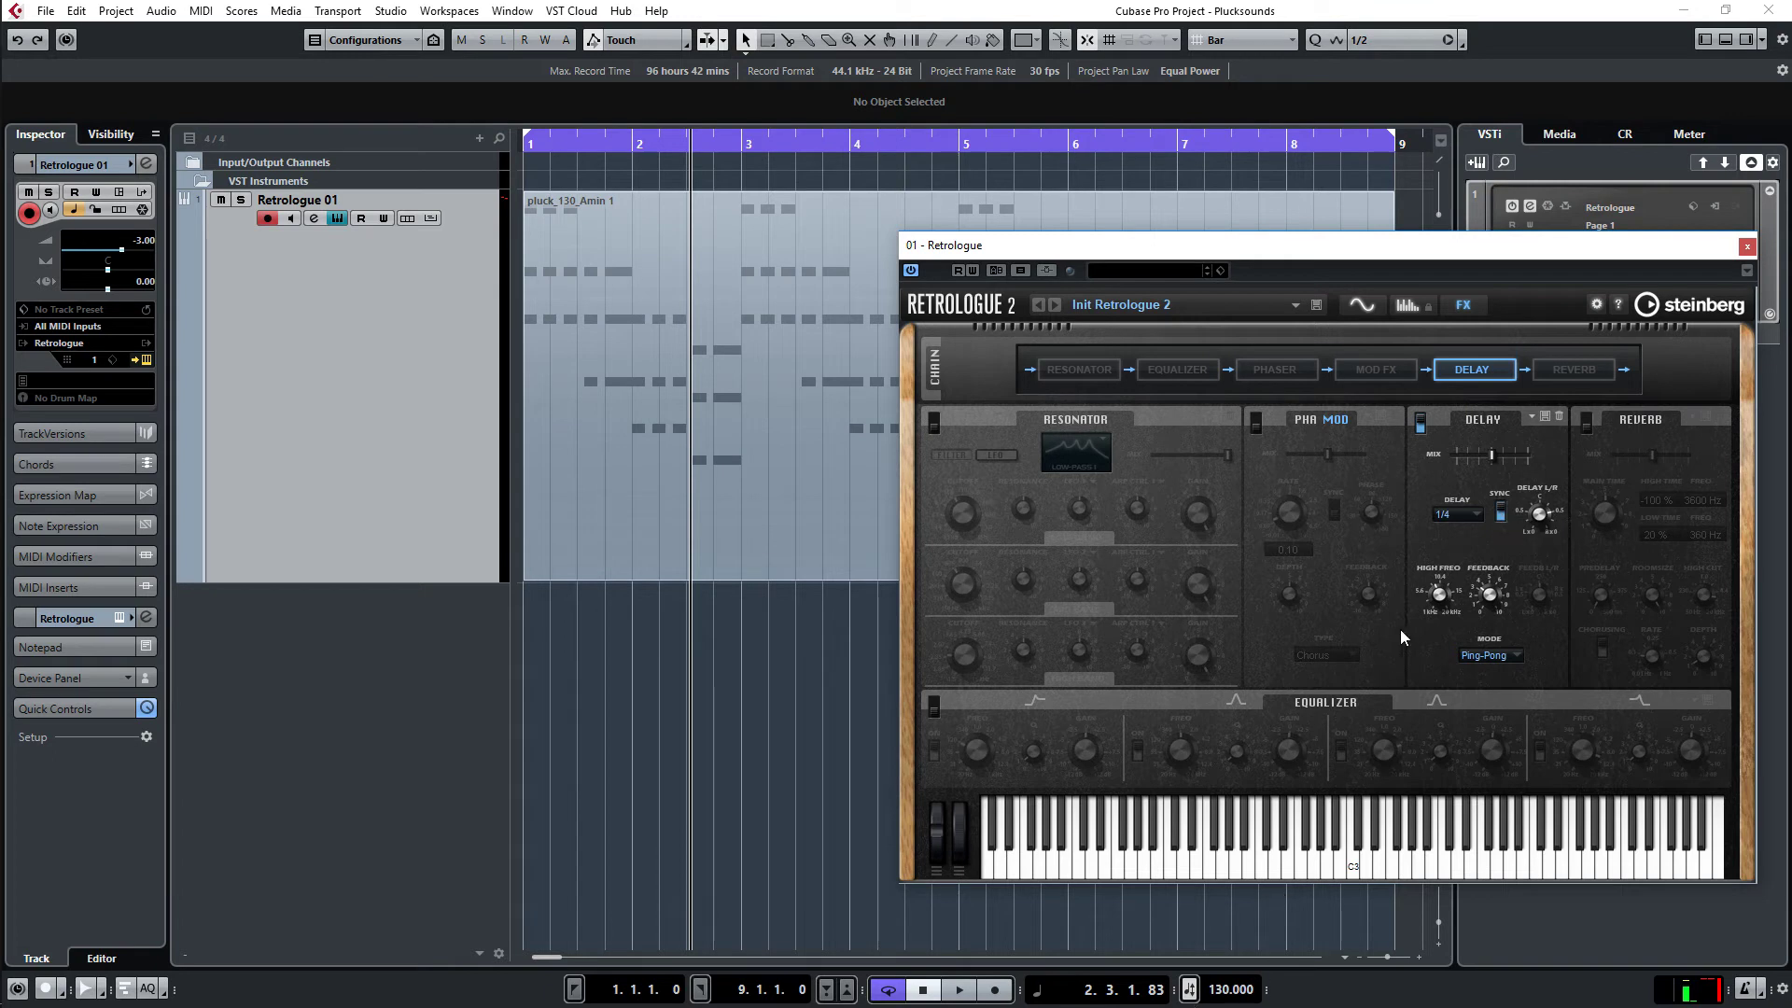
mouse_move(1493, 607)
Step: While playing, set Delay L/R to R x0.13 and raise the delay mix to 28%
key("space")
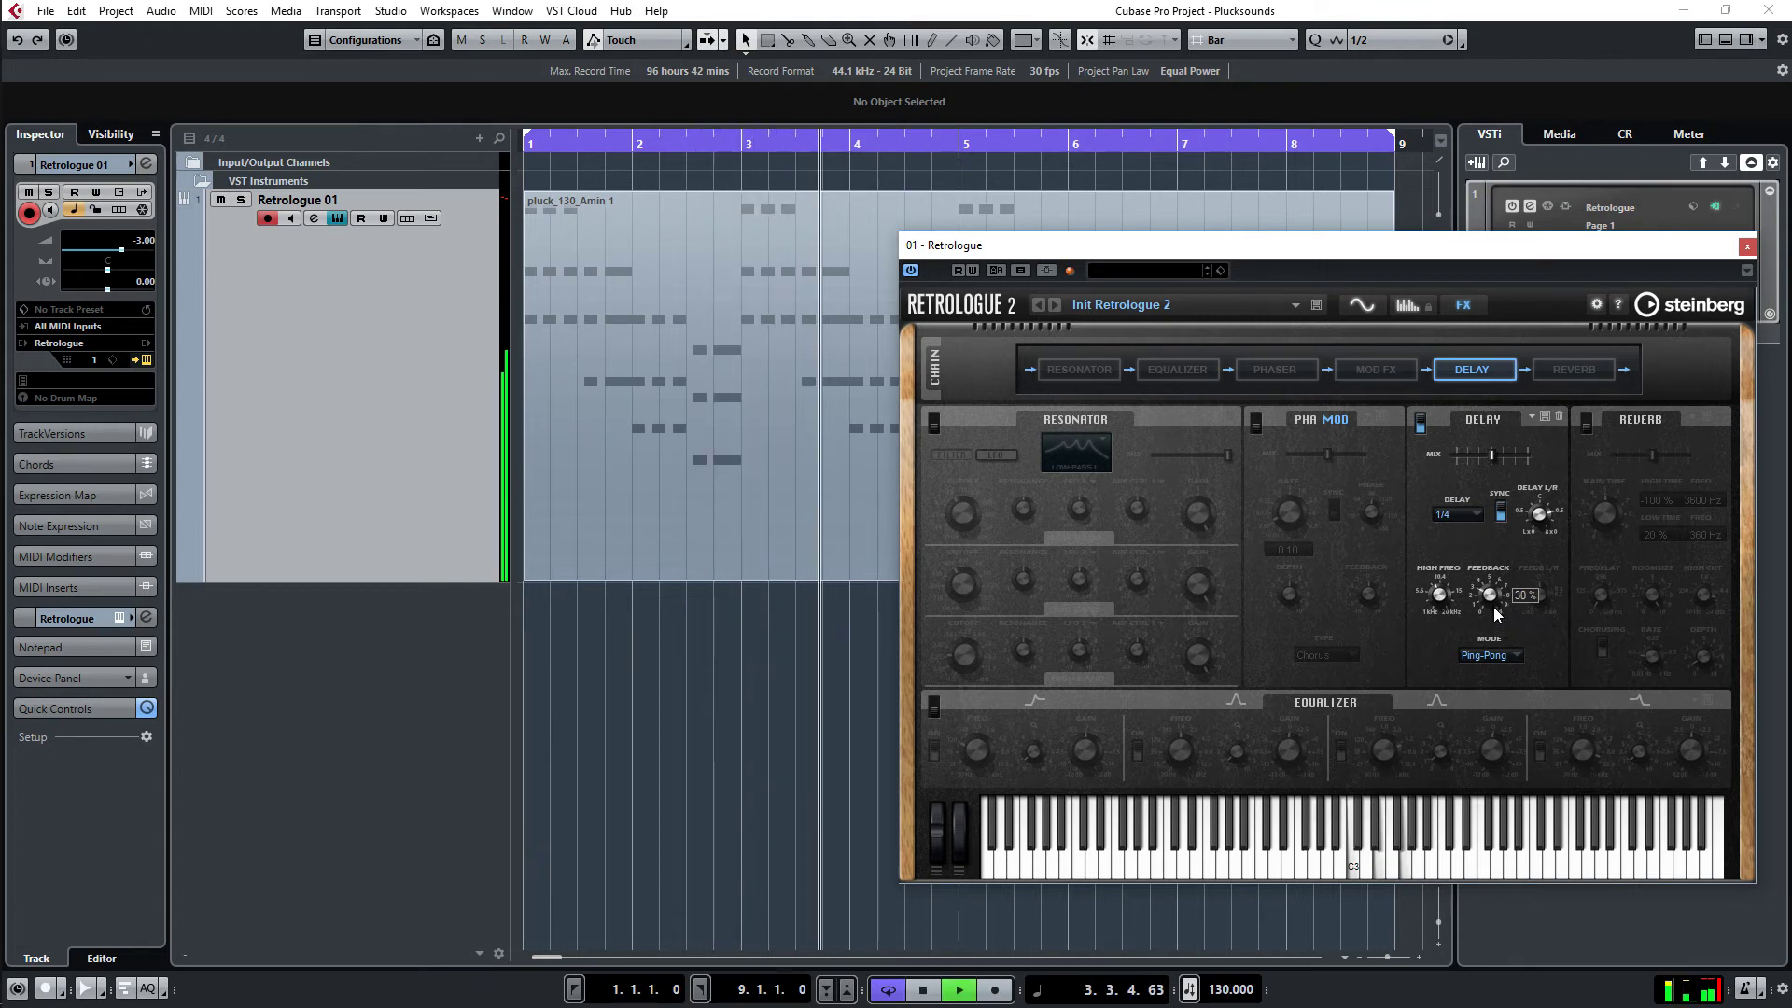
mouse_move(1545, 534)
left_click_drag(1543, 530, 1482, 456)
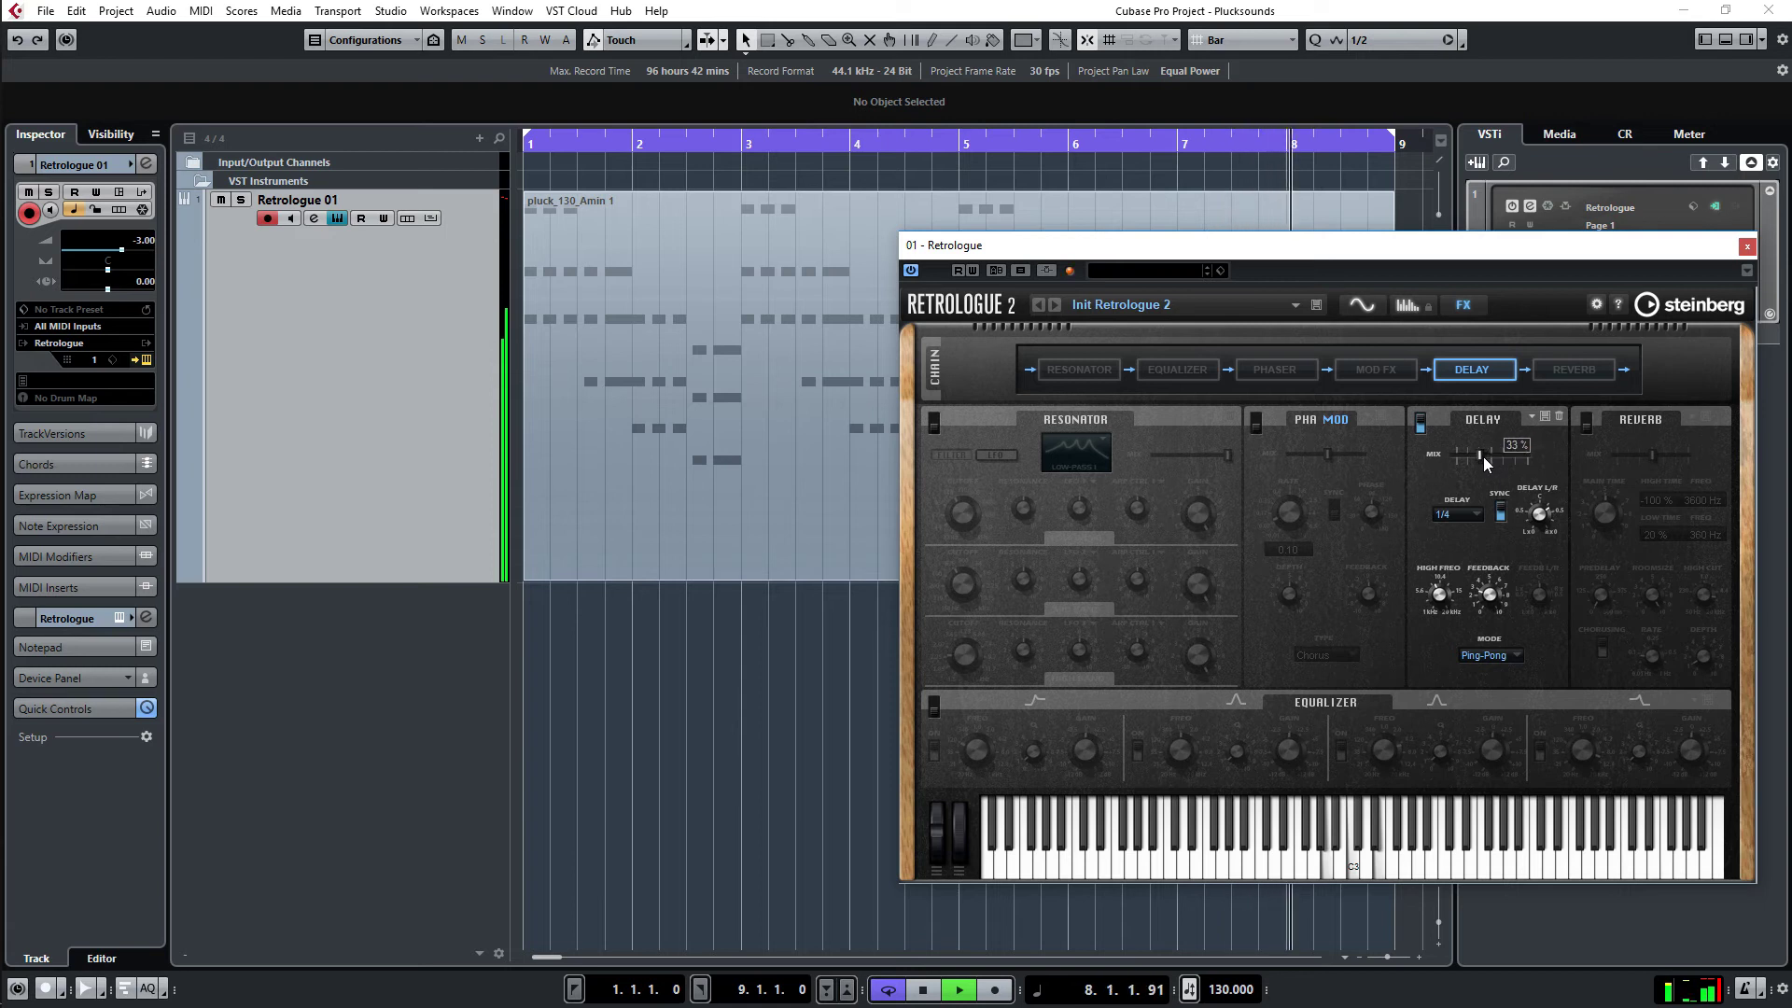
key("space")
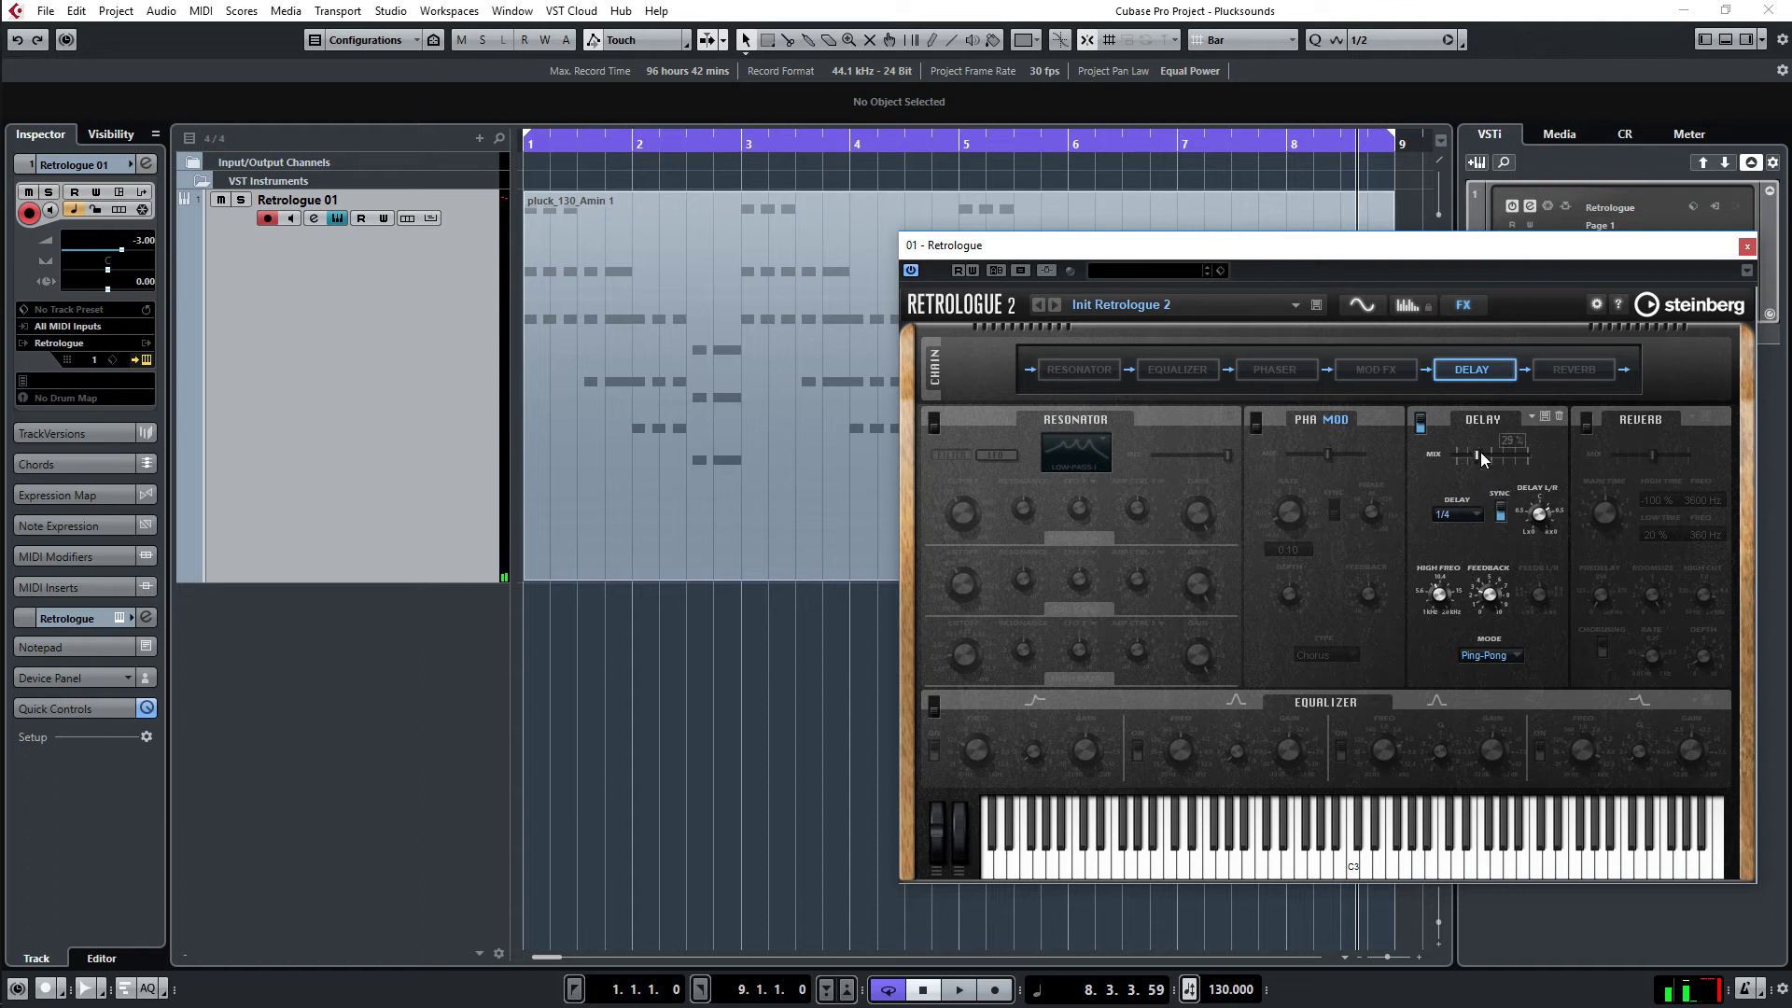
mouse_move(1480, 456)
key("space")
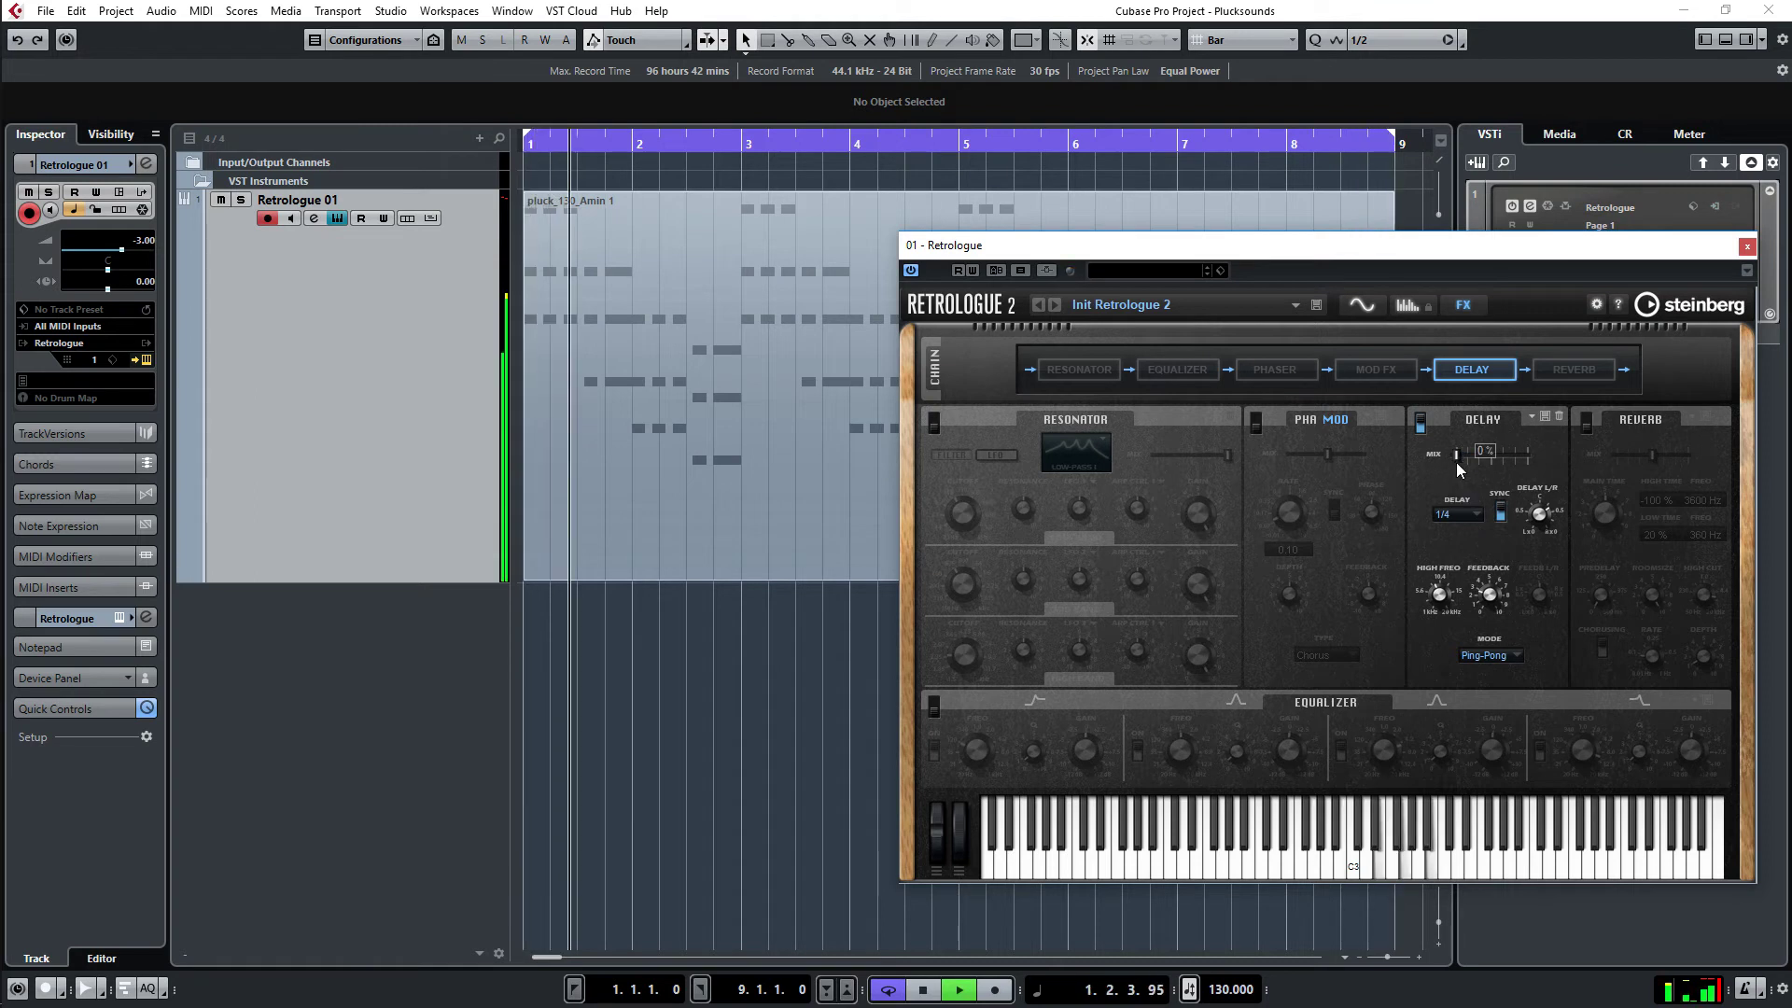
left_click_drag(1455, 462, 1480, 457)
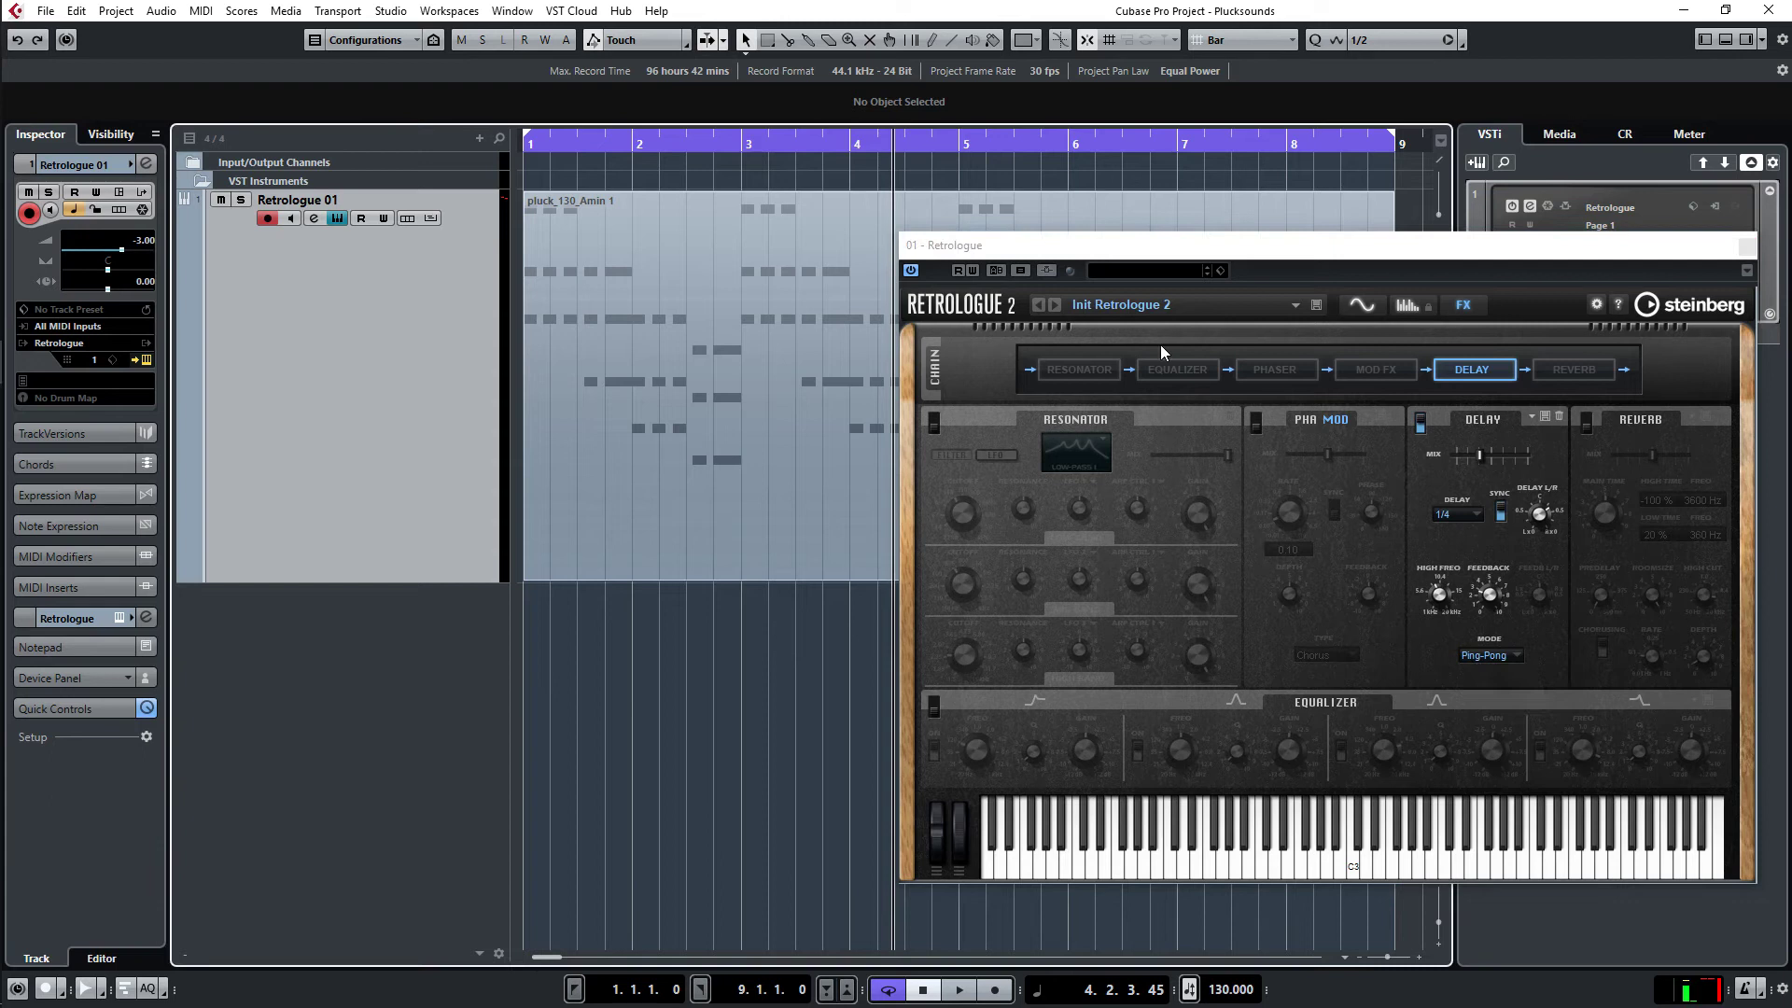
Step: Back on the Synth page, enable OSC 2, set its type to Sync, and play
left_click(1374, 306)
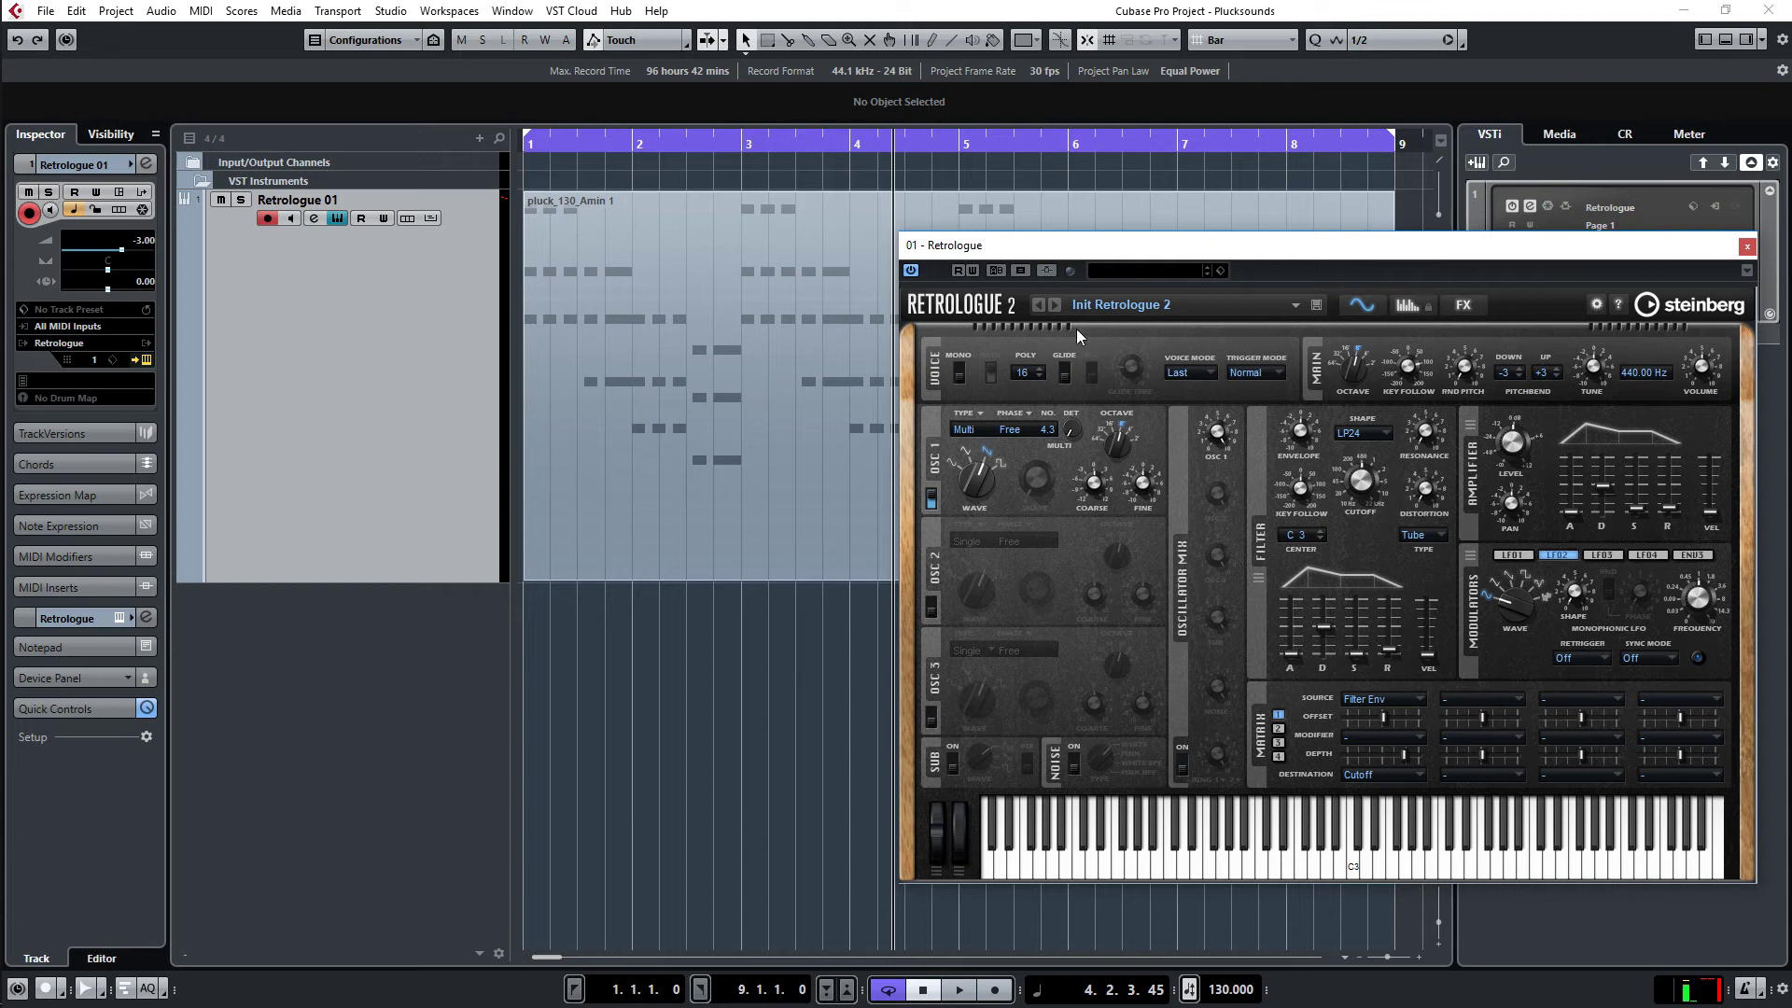
left_click(930, 605)
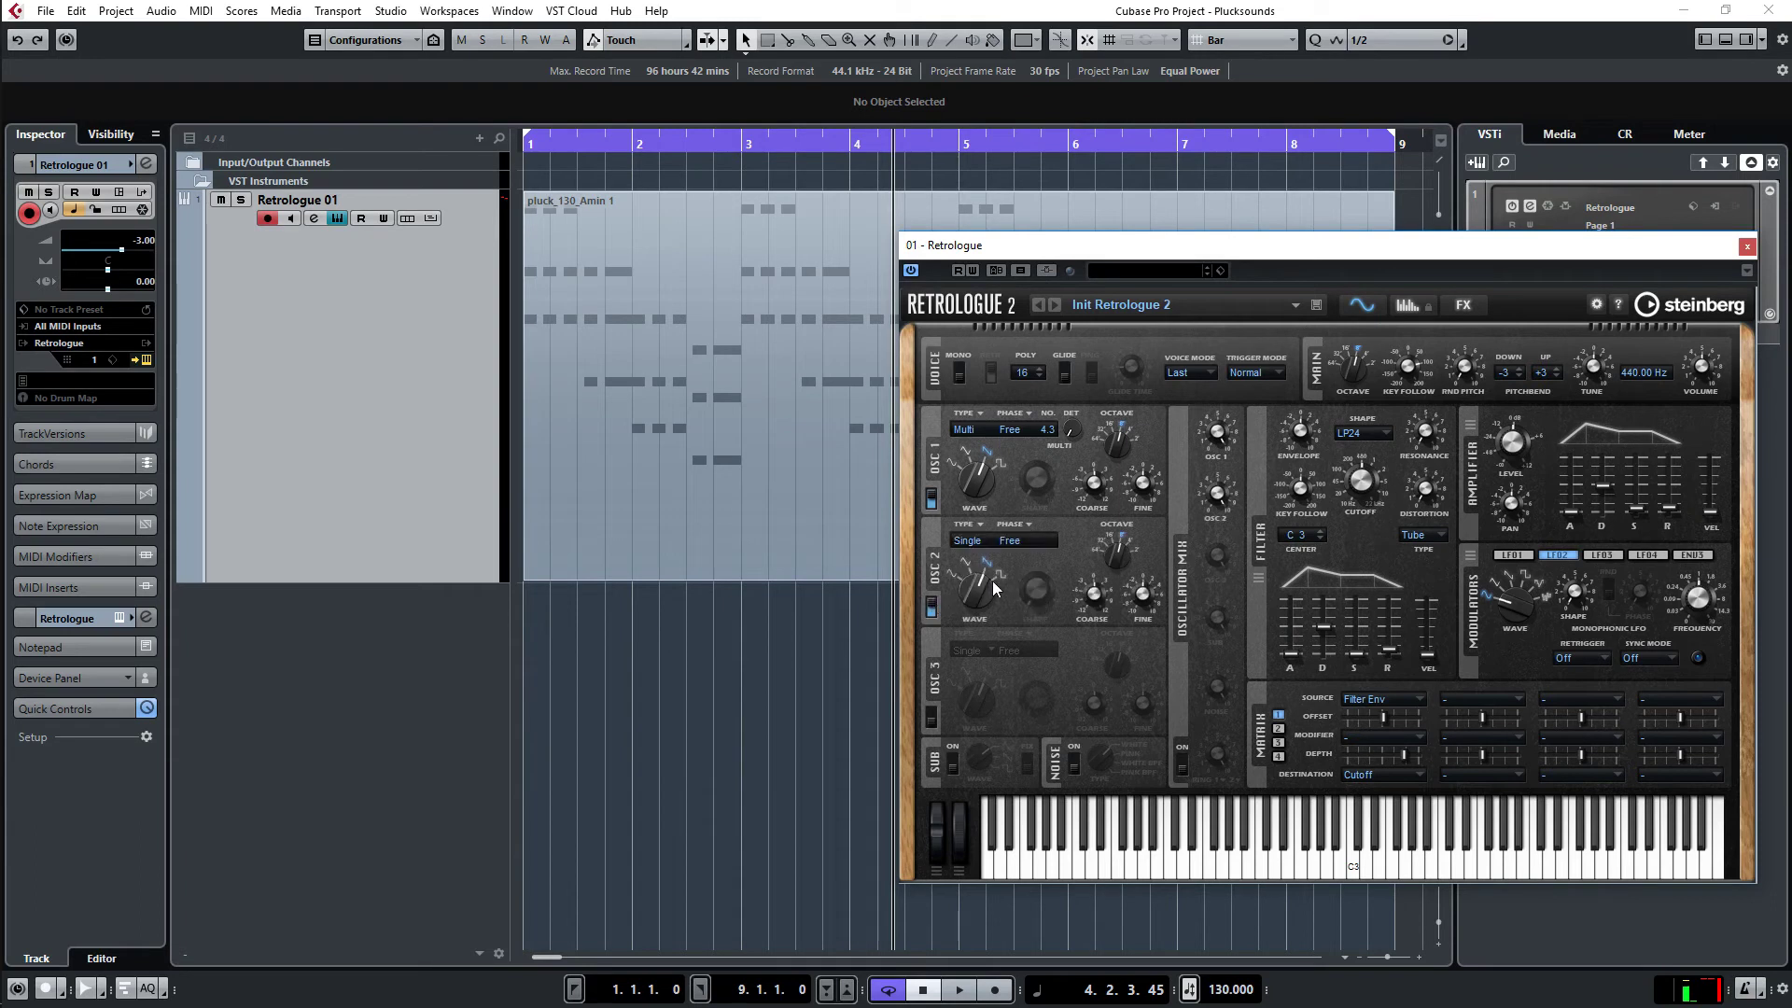
left_click(1026, 540)
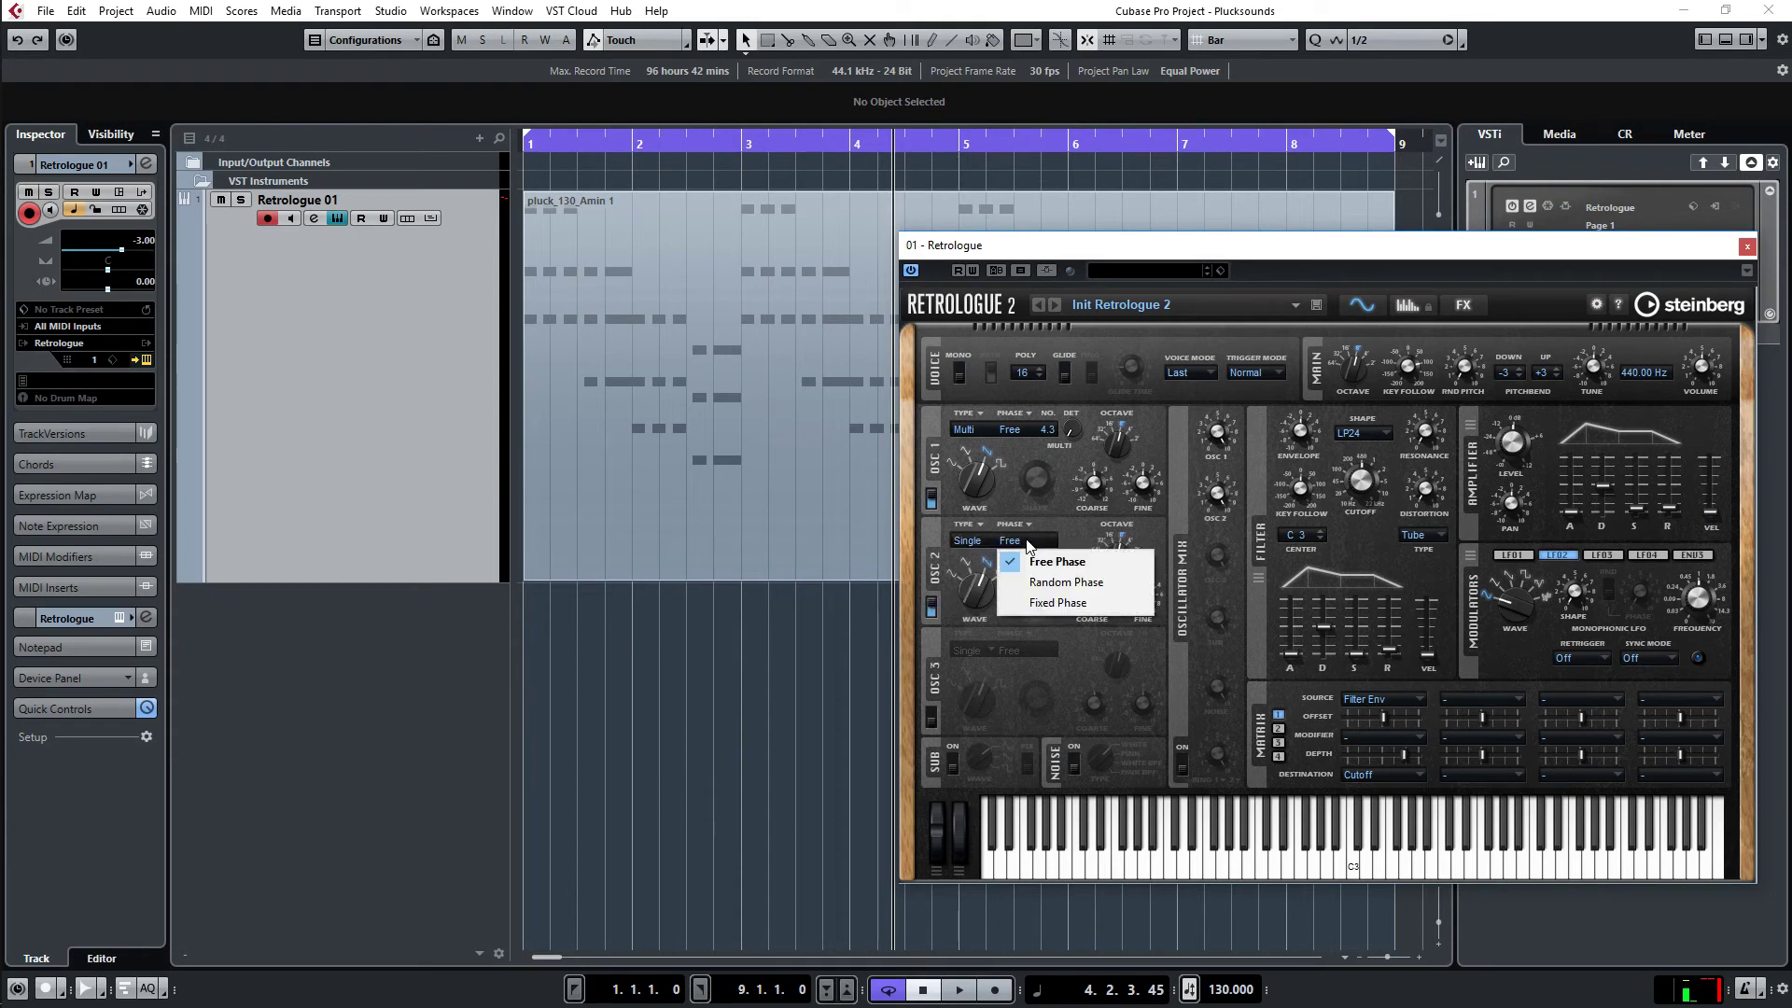
left_click(970, 540)
left_click(971, 540)
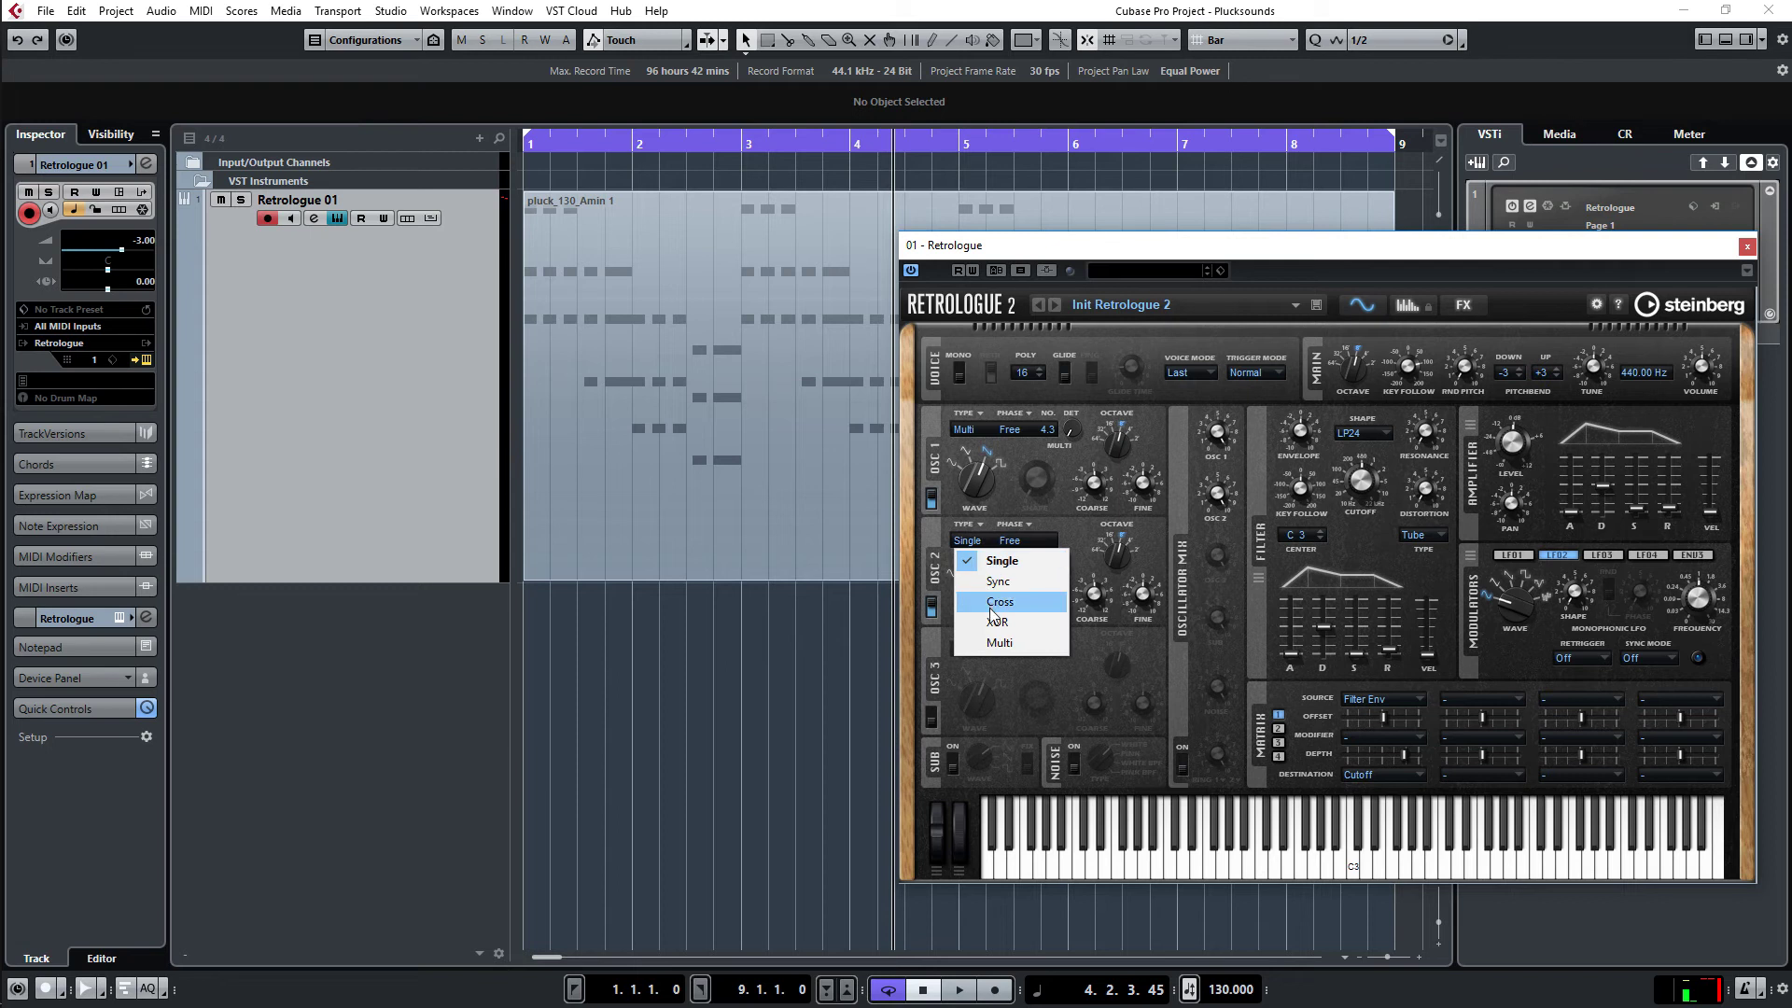
left_click(998, 580)
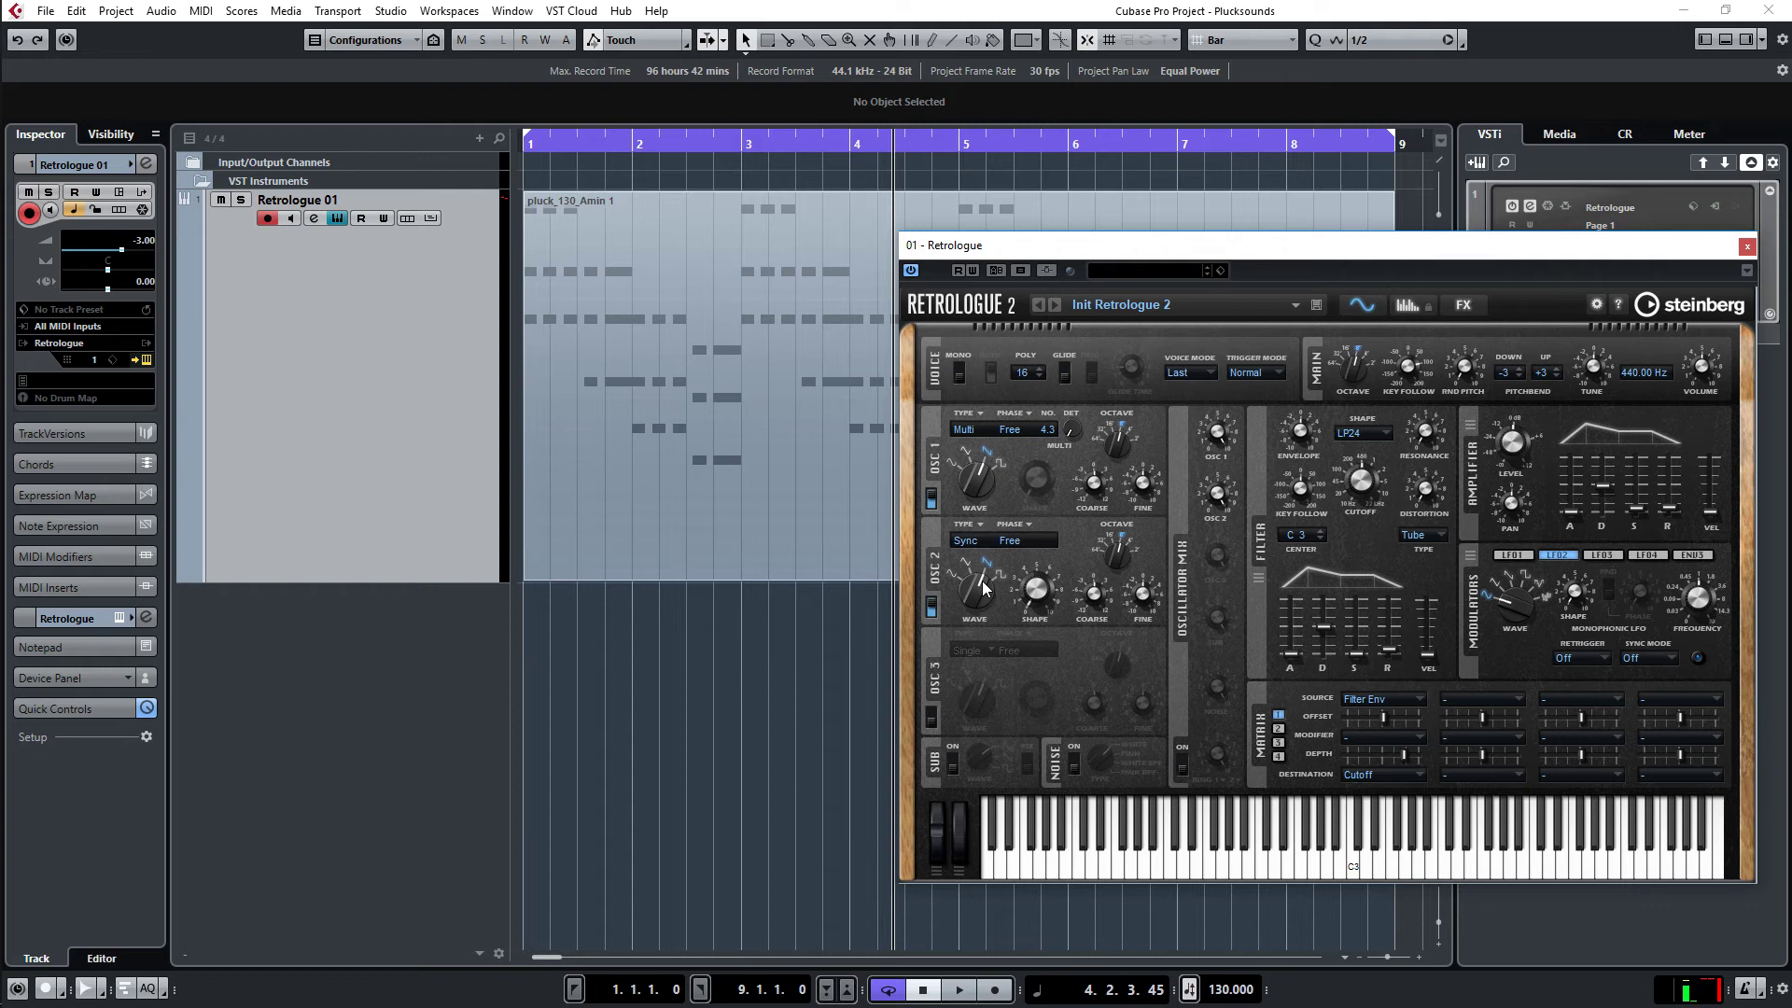
key("space")
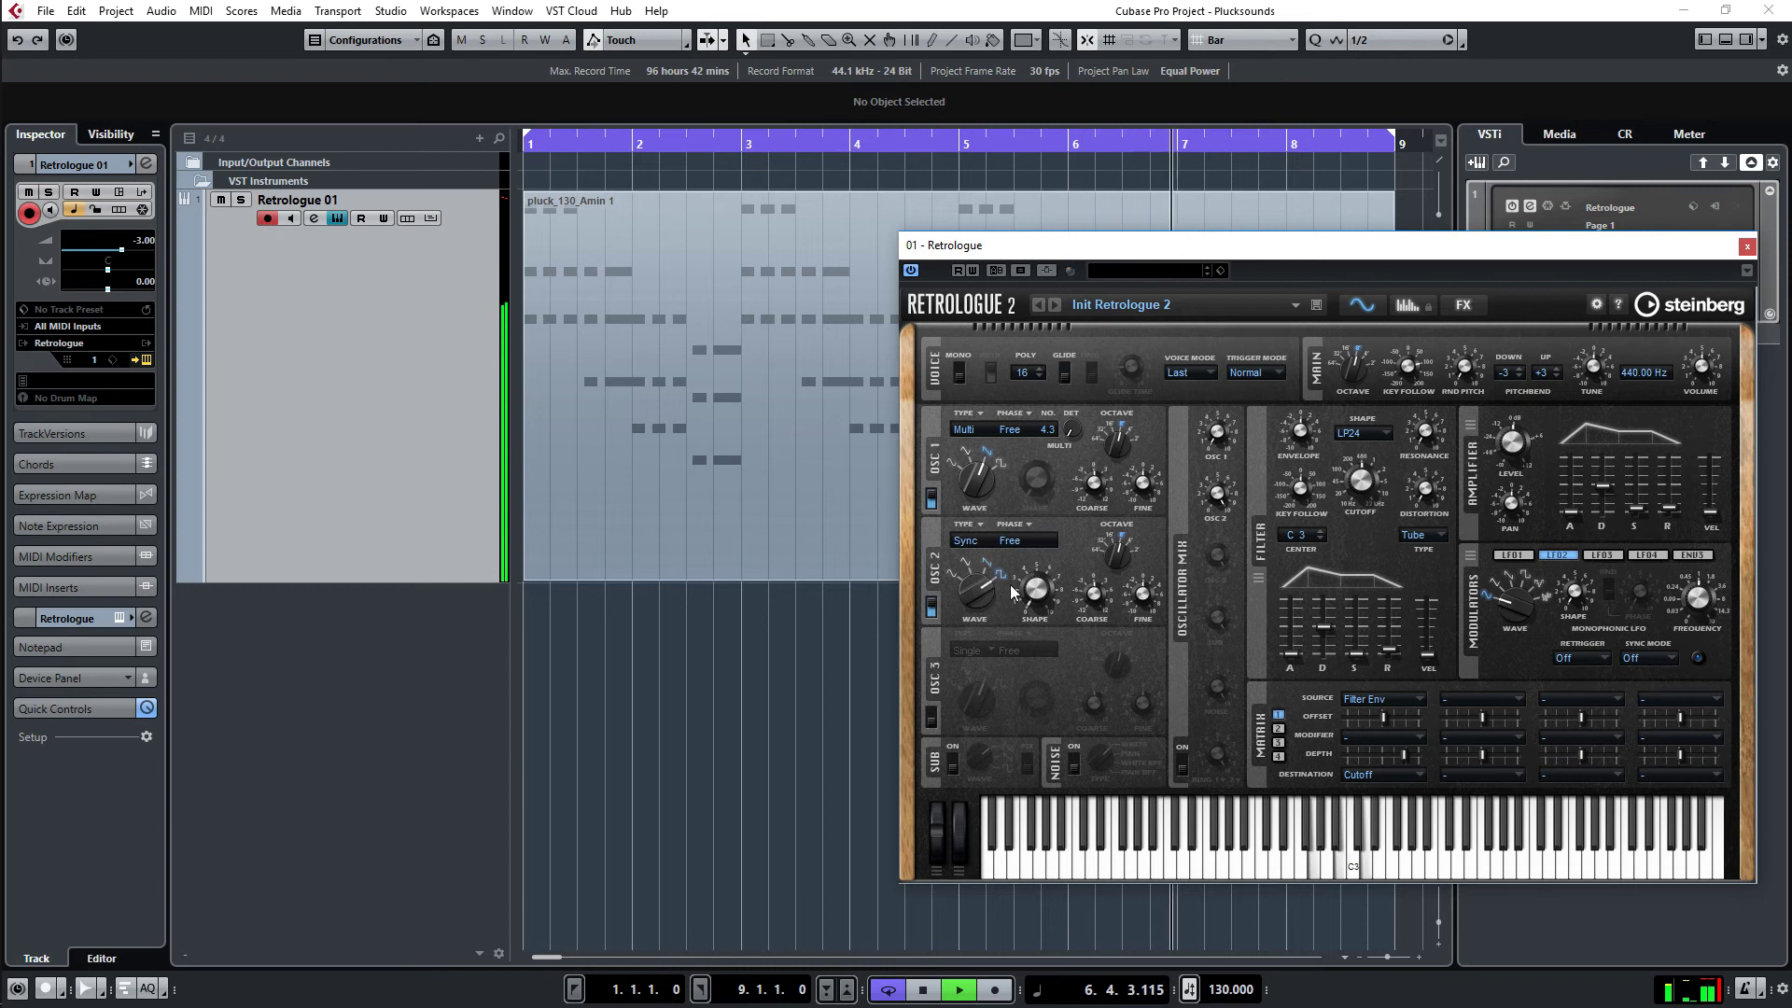
Step: Try oscillator 2 shape at 35.5%, then lower it to about 19% during playback
mouse_move(1038, 594)
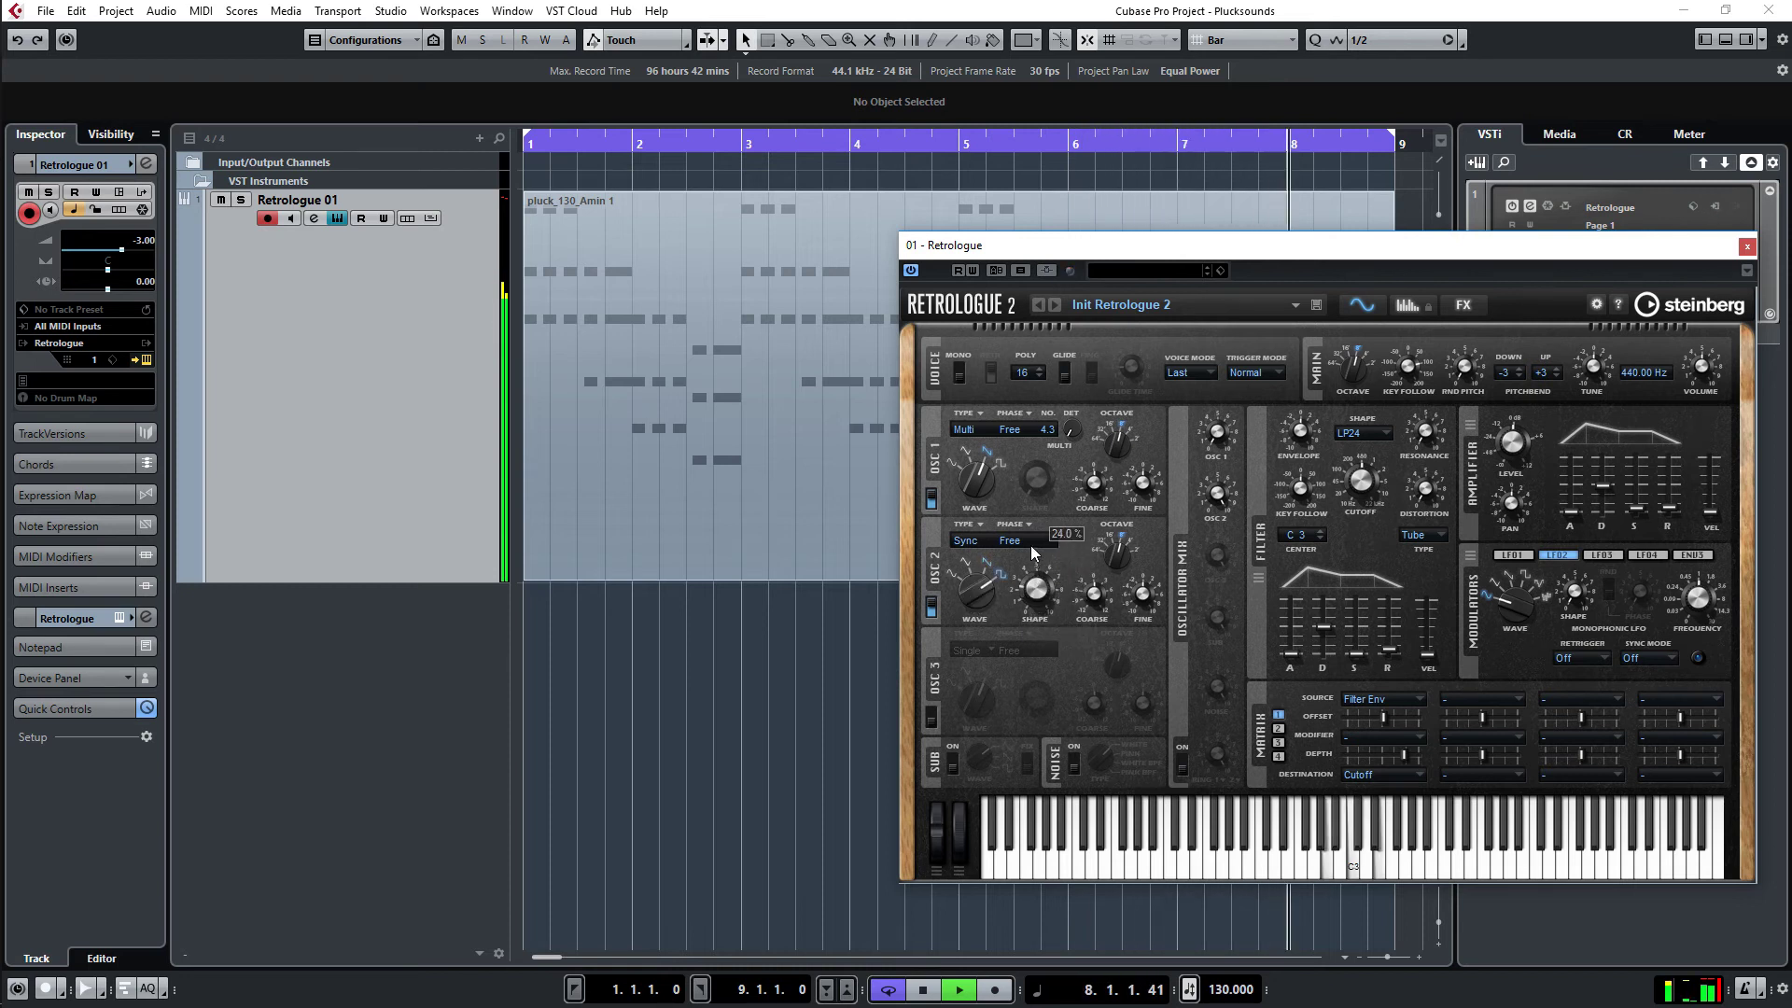
mouse_move(1032, 494)
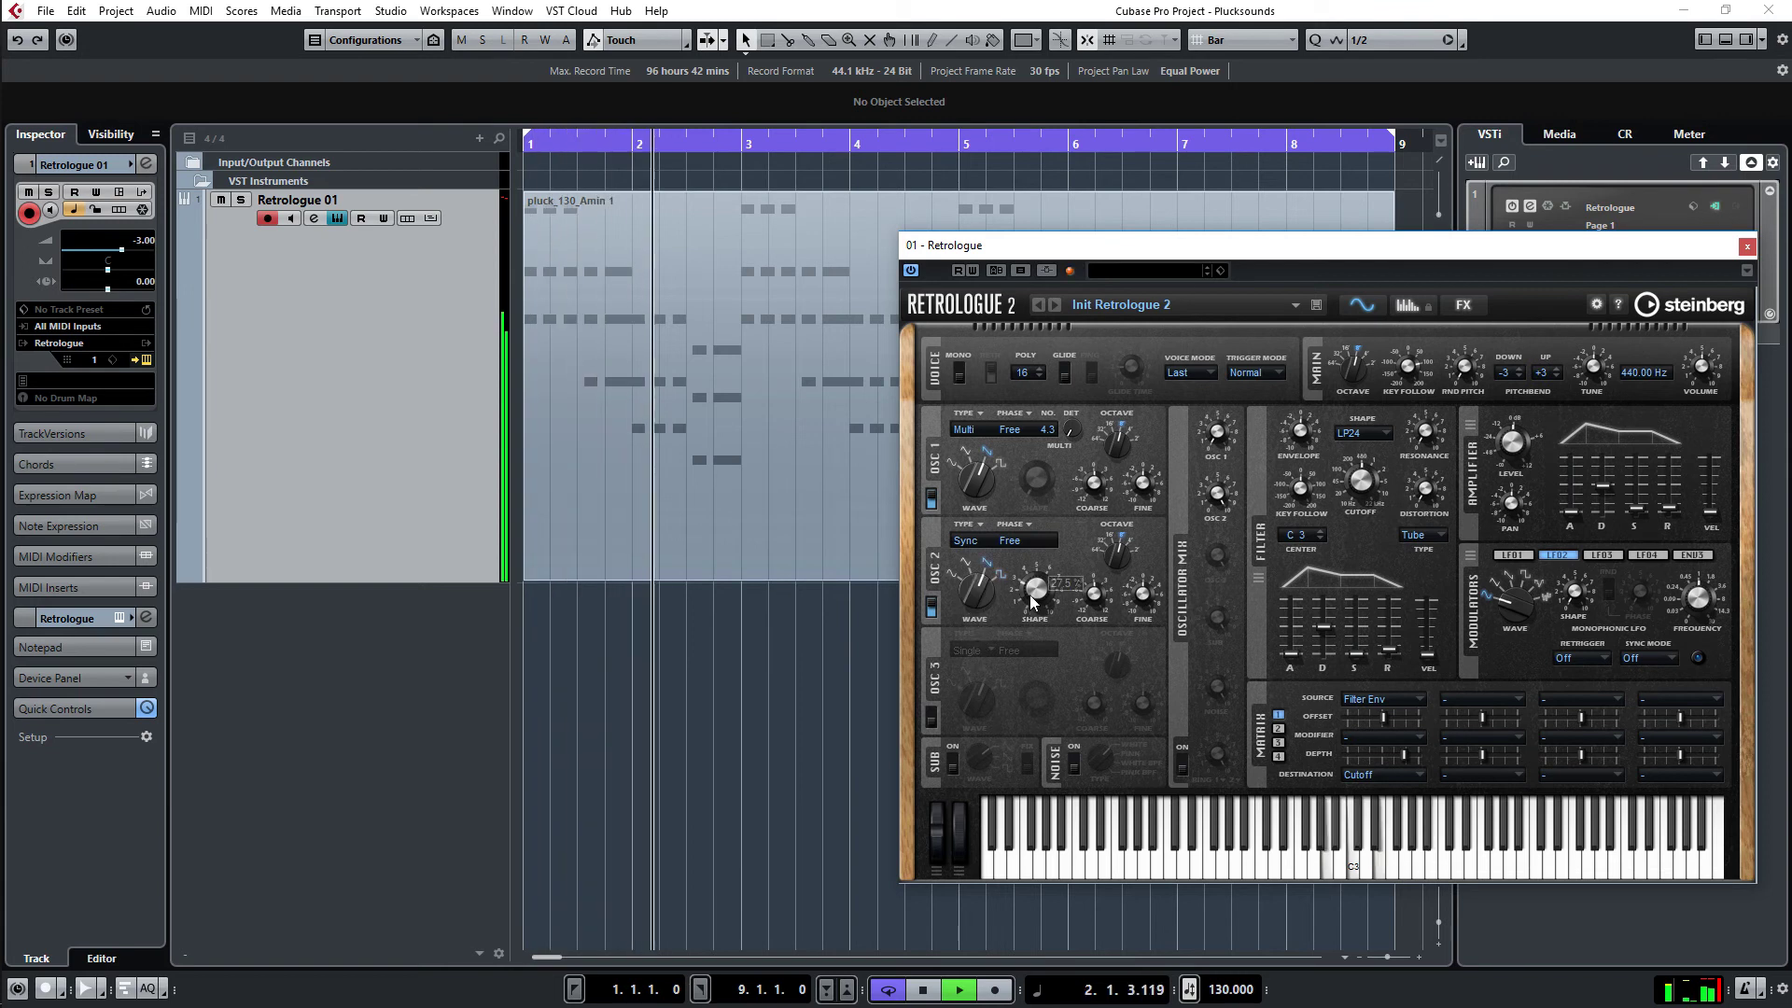
mouse_move(1029, 595)
left_mouse_down()
mouse_move(1032, 618)
mouse_move(1032, 557)
mouse_move(1032, 592)
left_mouse_up()
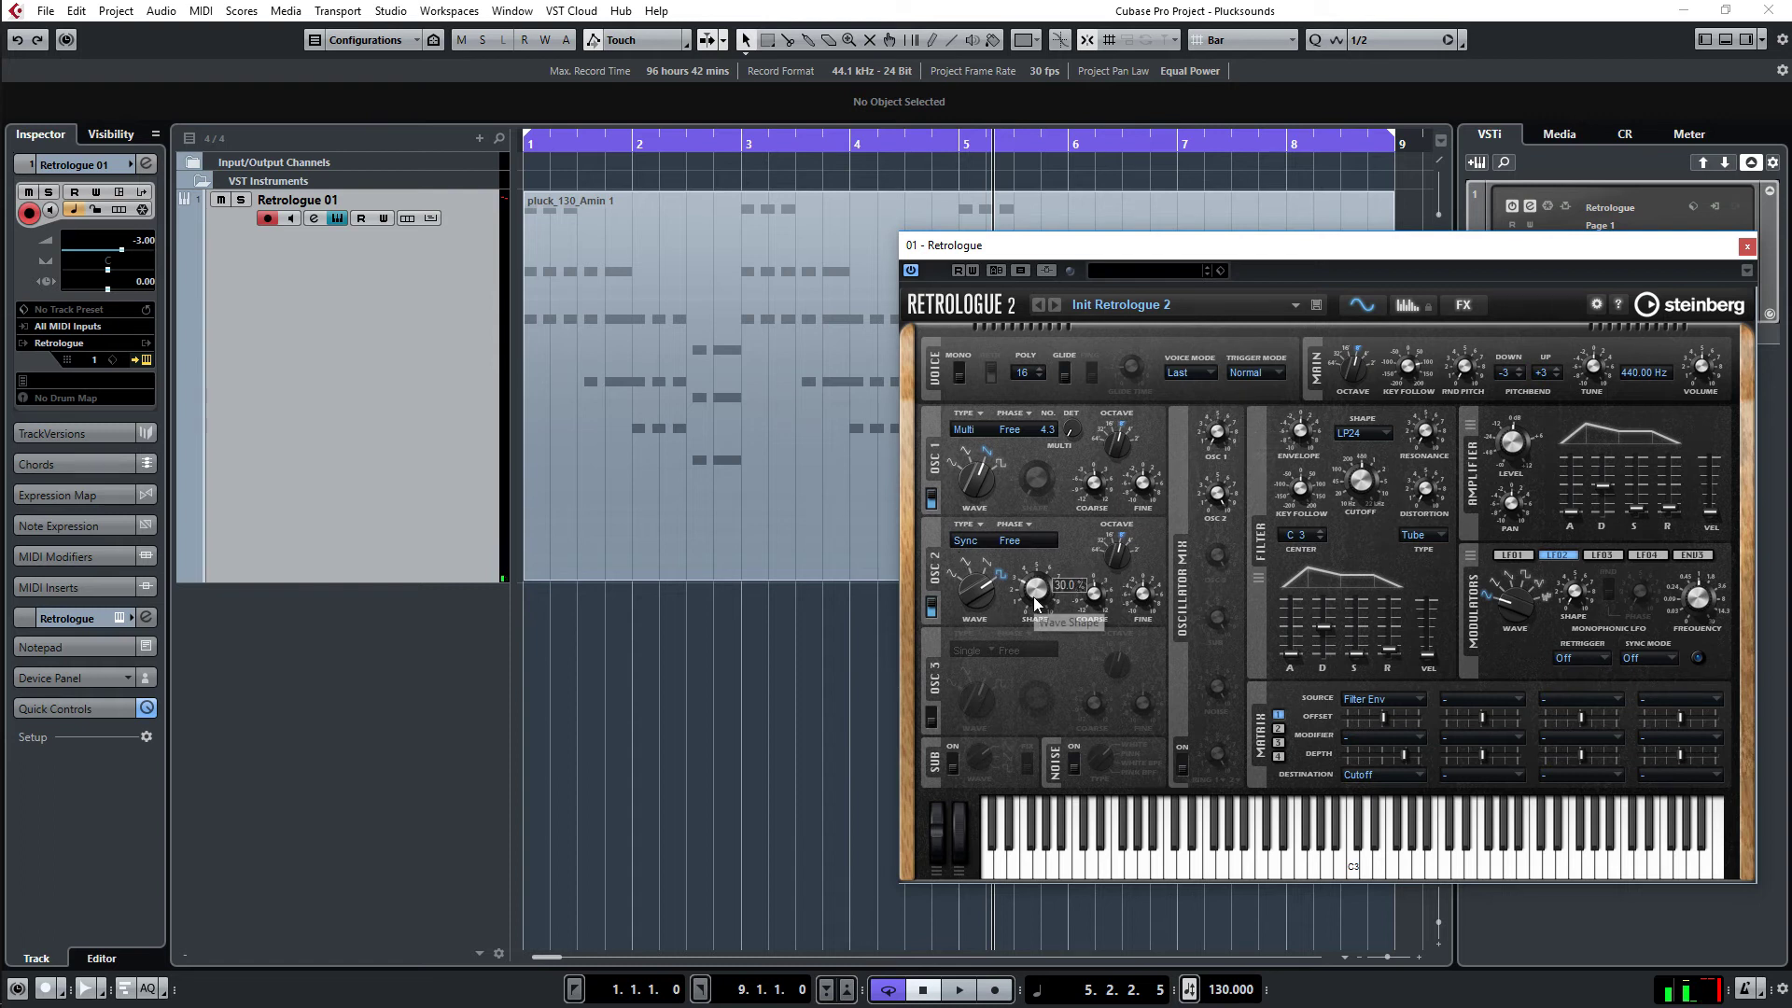
mouse_move(1034, 599)
key("space")
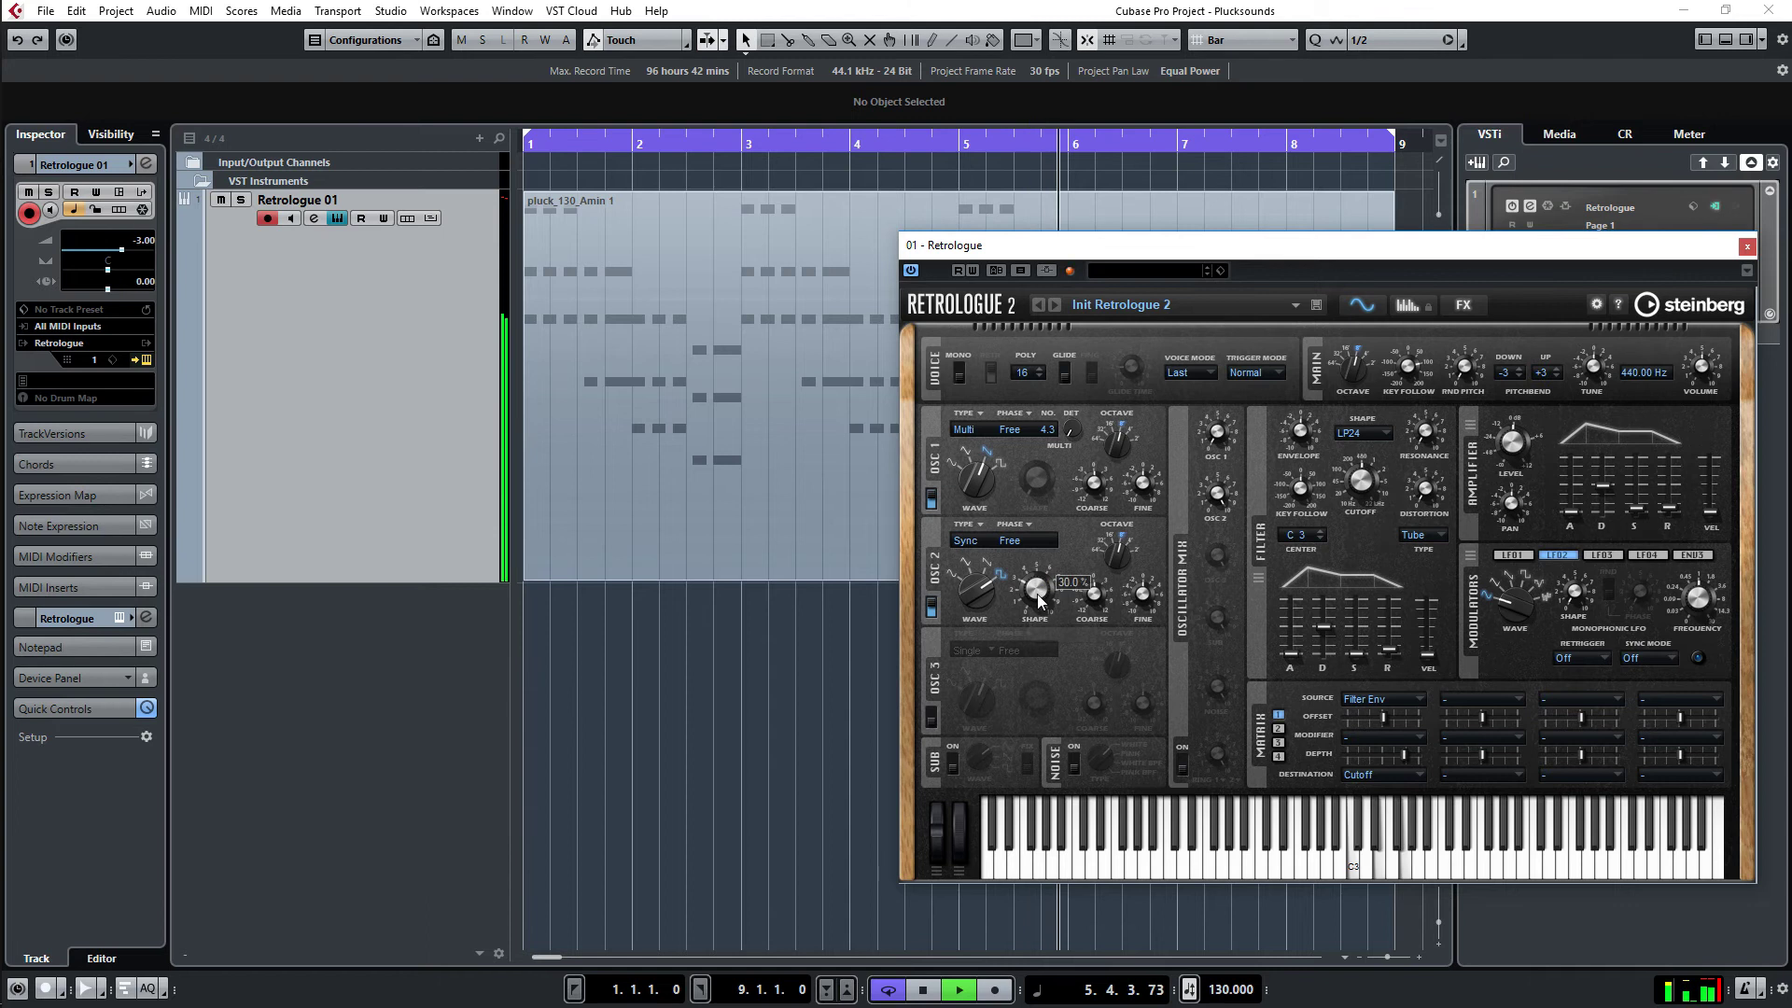
left_click_drag(1019, 597, 1055, 633)
Step: Stop playback and route matrix slot 2 from Filter Env to Osc 2 Shape
key("space")
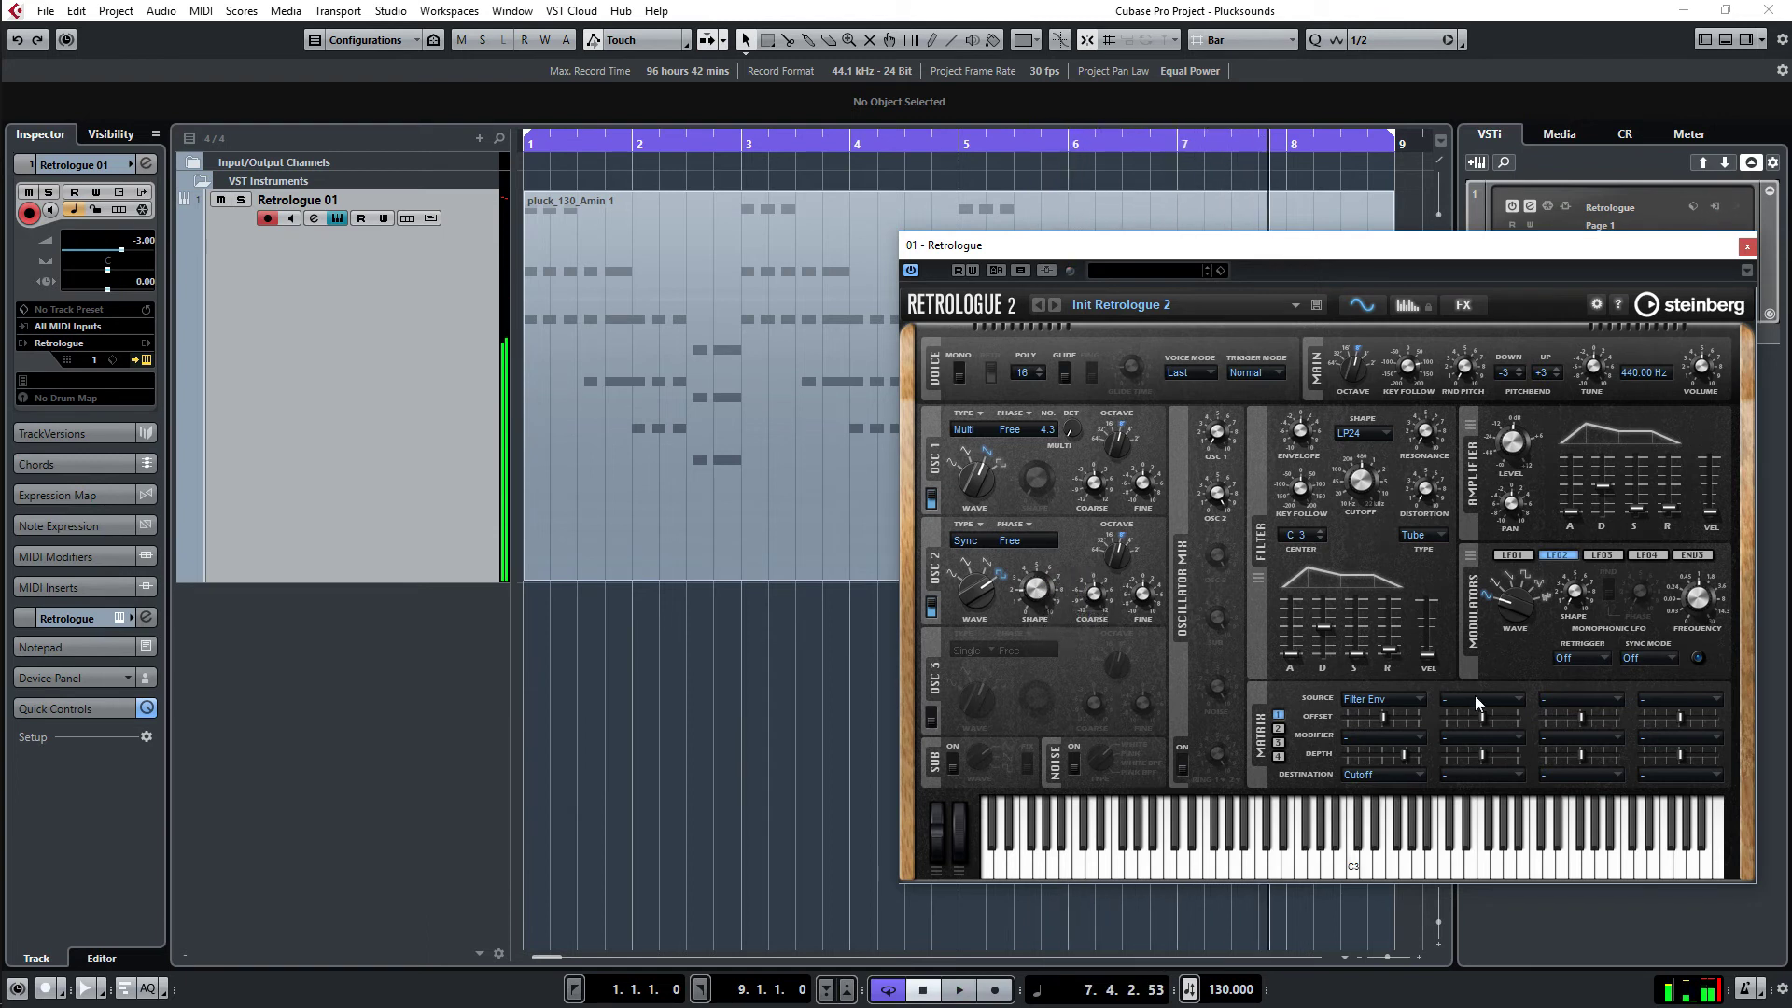
left_click(1504, 701)
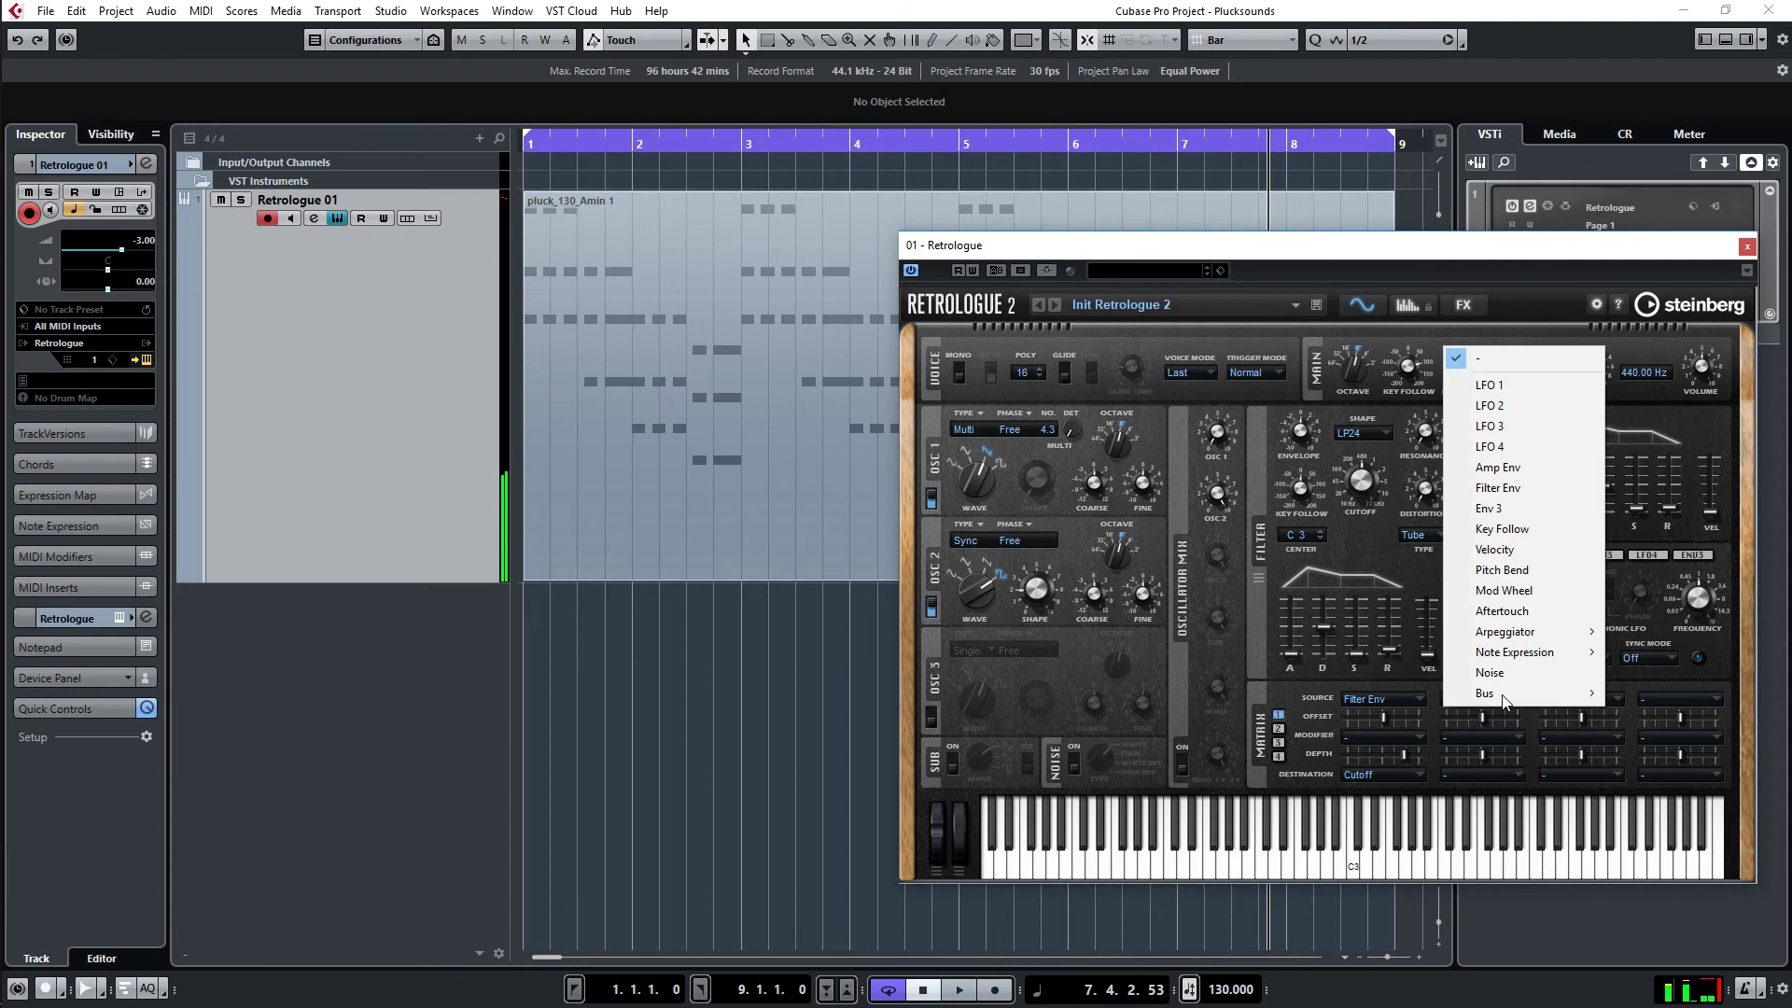
left_click(1525, 490)
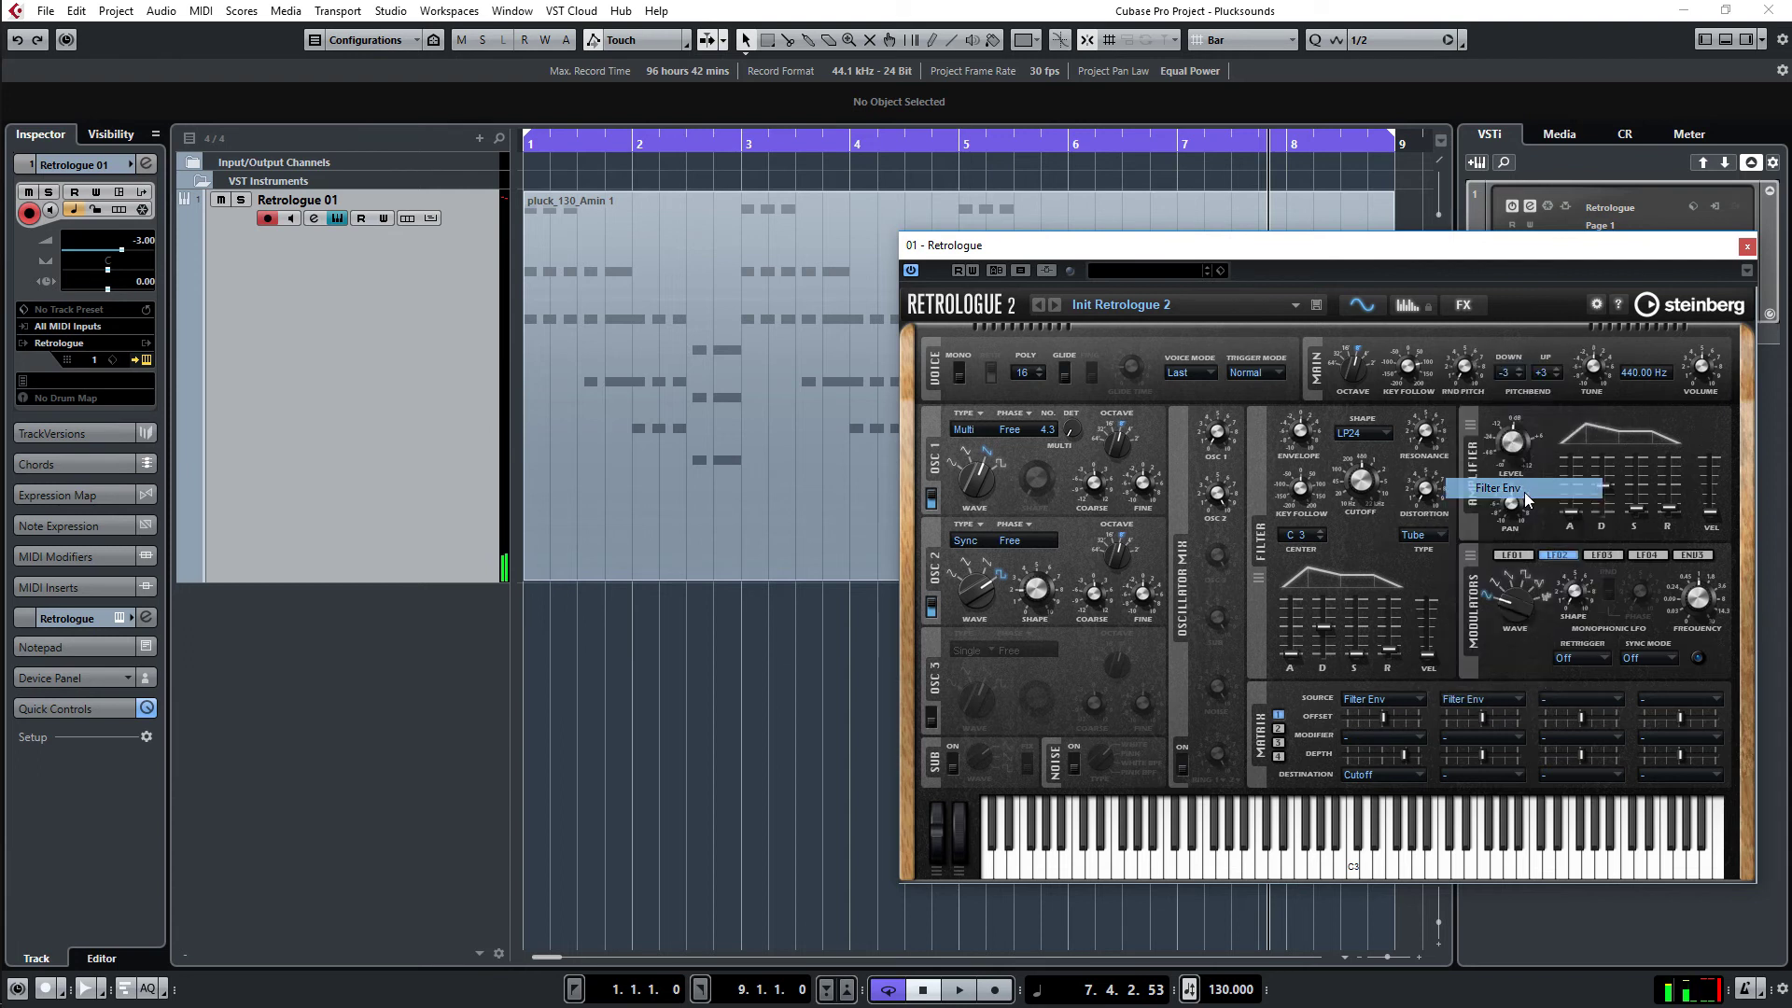
left_click(1512, 776)
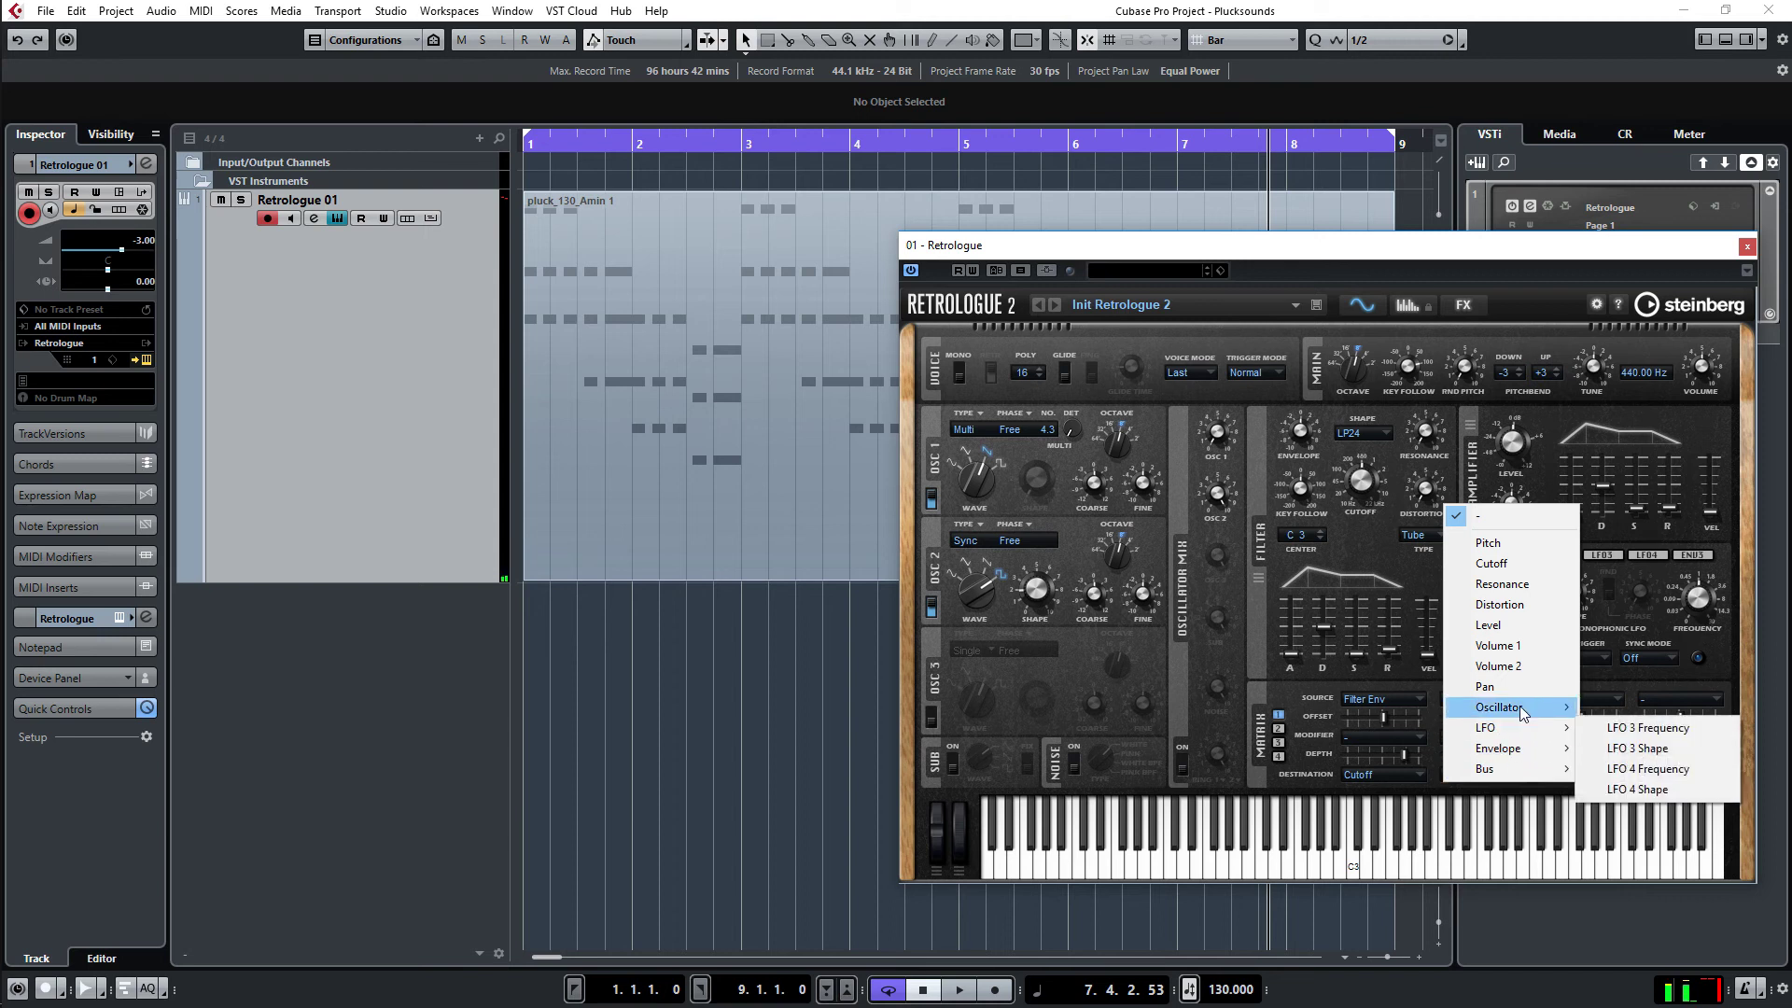
mouse_move(1523, 711)
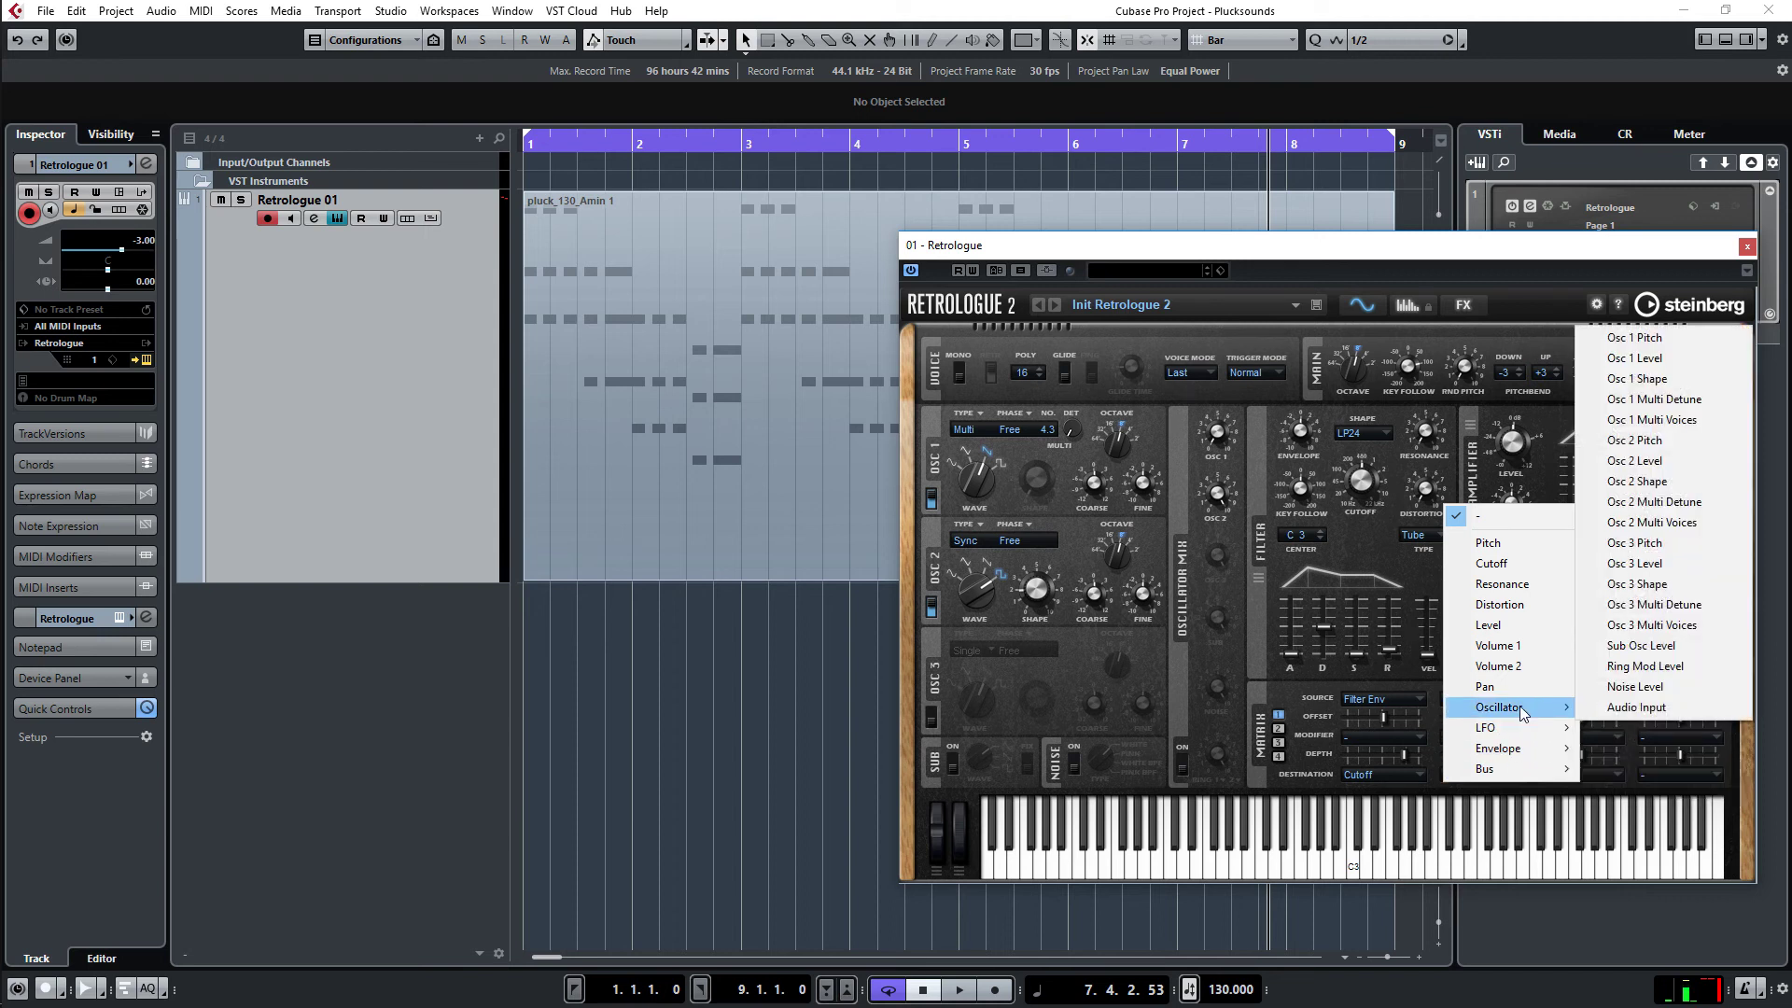
left_click(1652, 481)
Step: While auditioning, raise Osc 2 shape to 51% and set slot 2's depth to about 22
key("space")
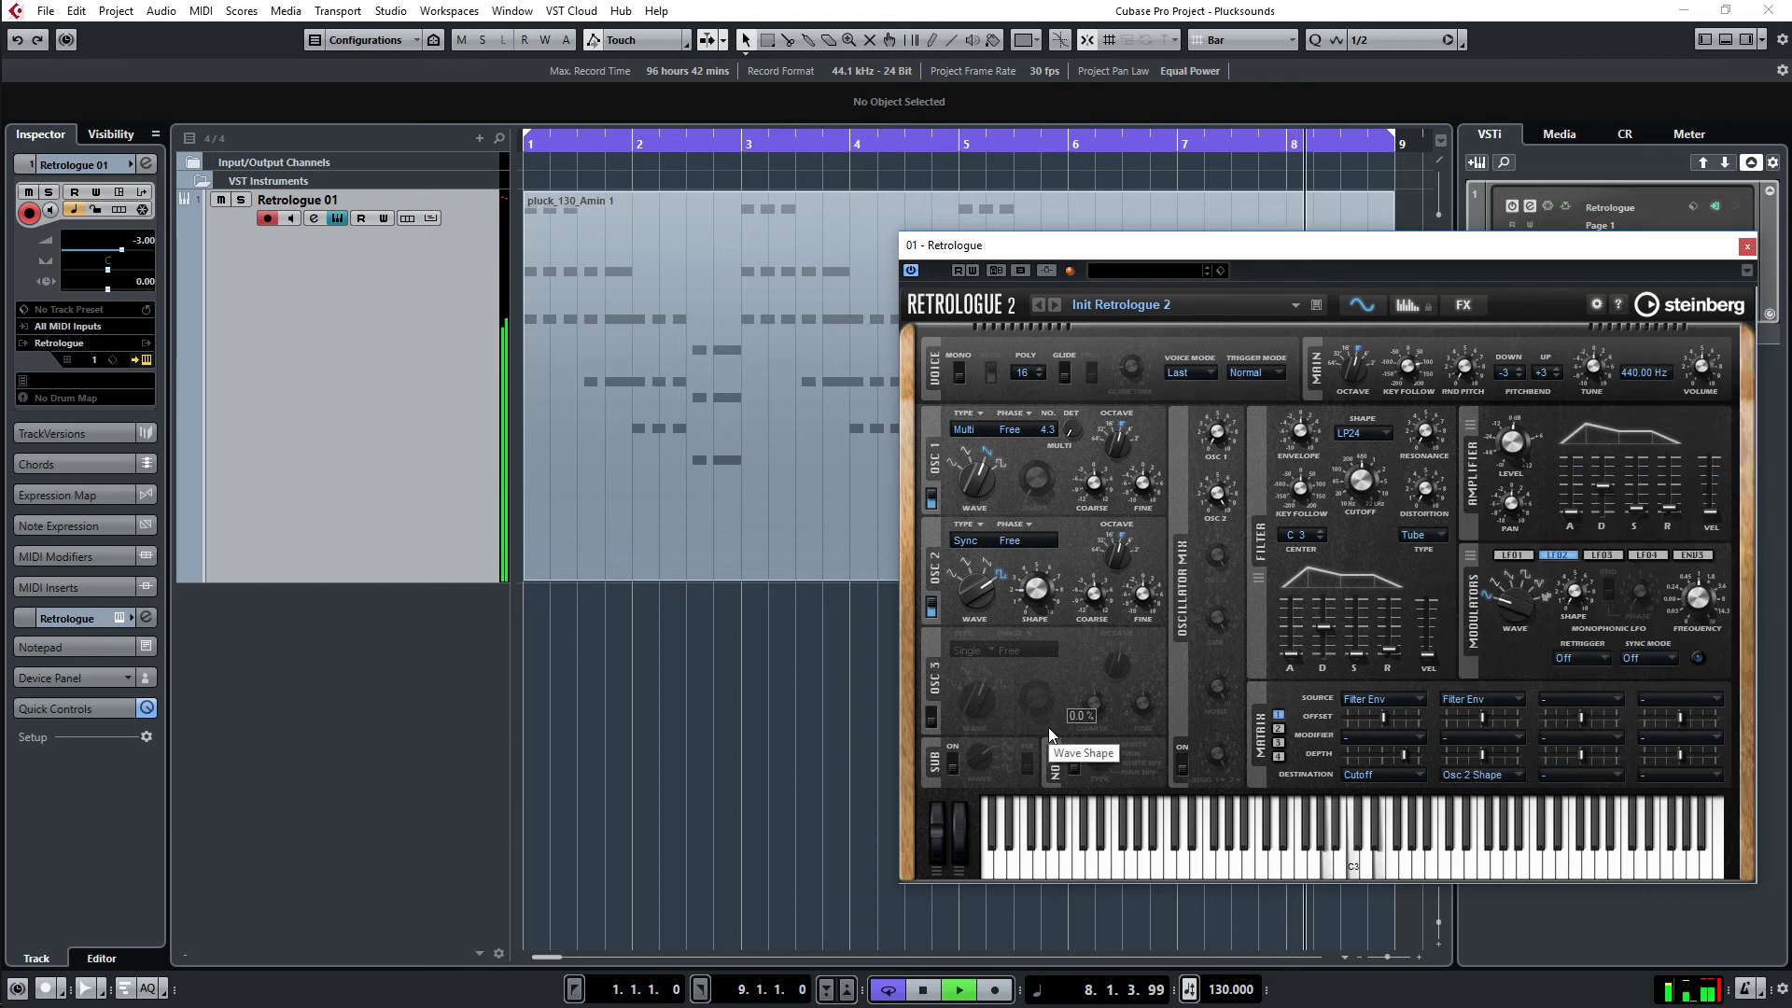
left_click_drag(1042, 602, 1042, 548)
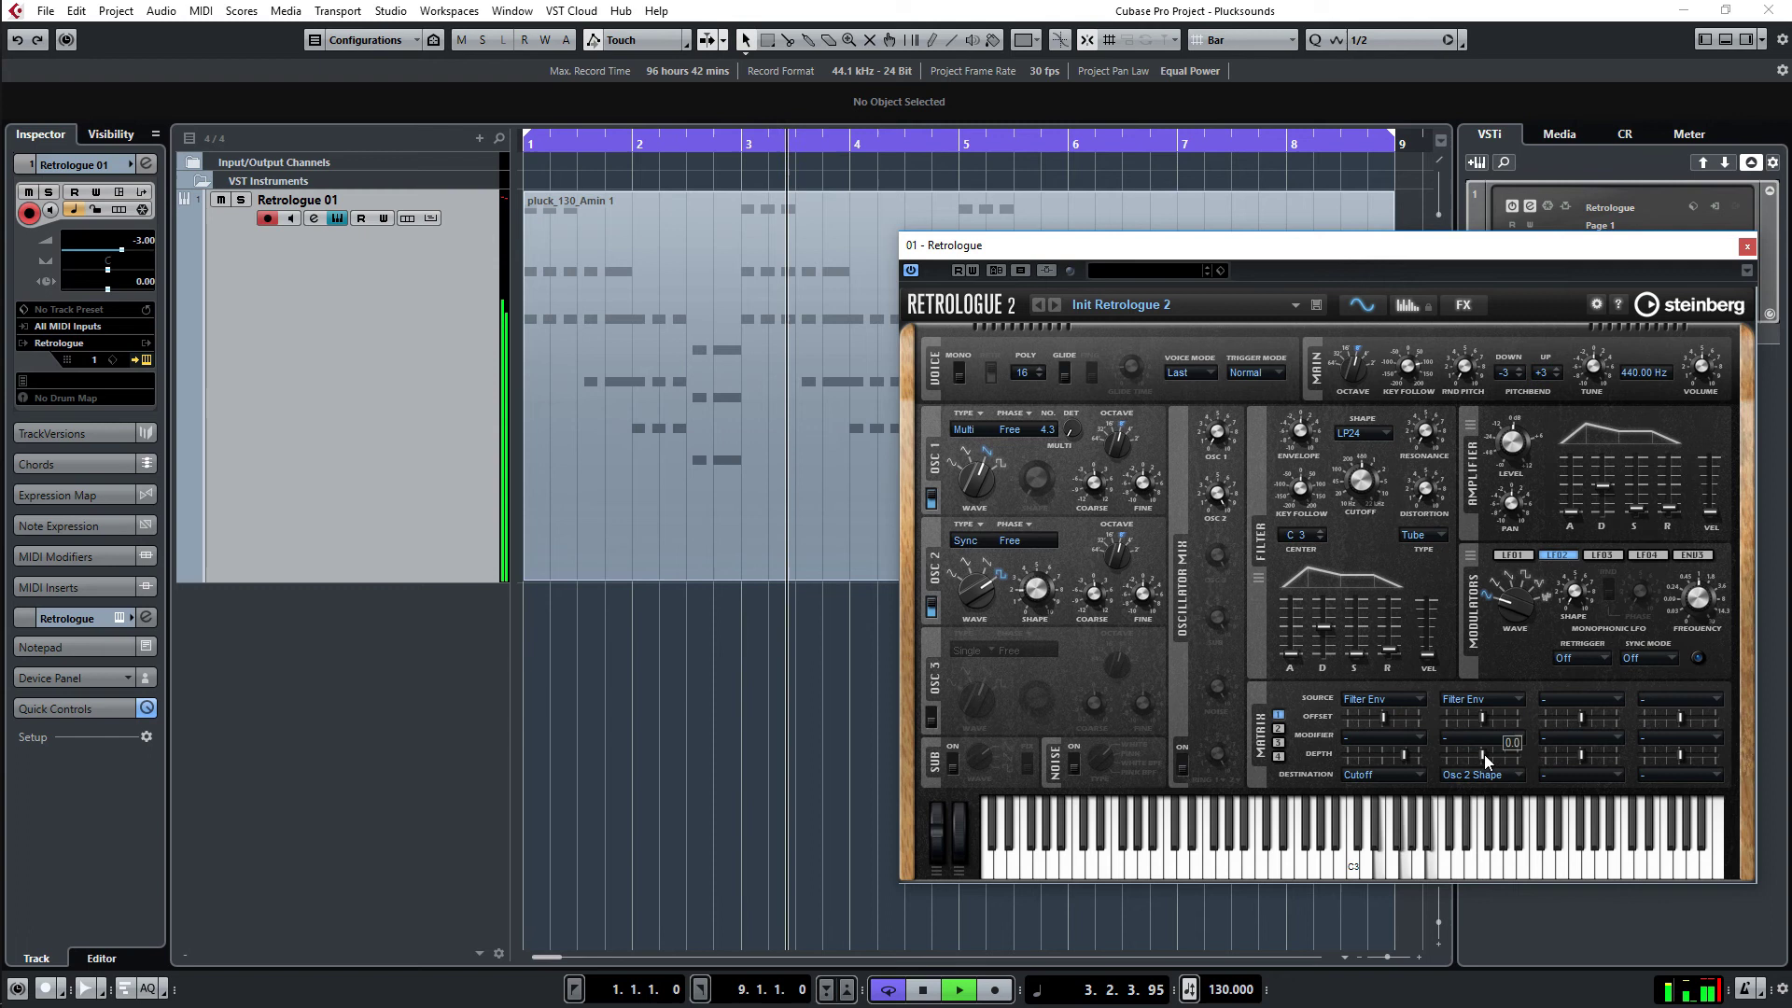
left_click_drag(1483, 754, 1491, 759)
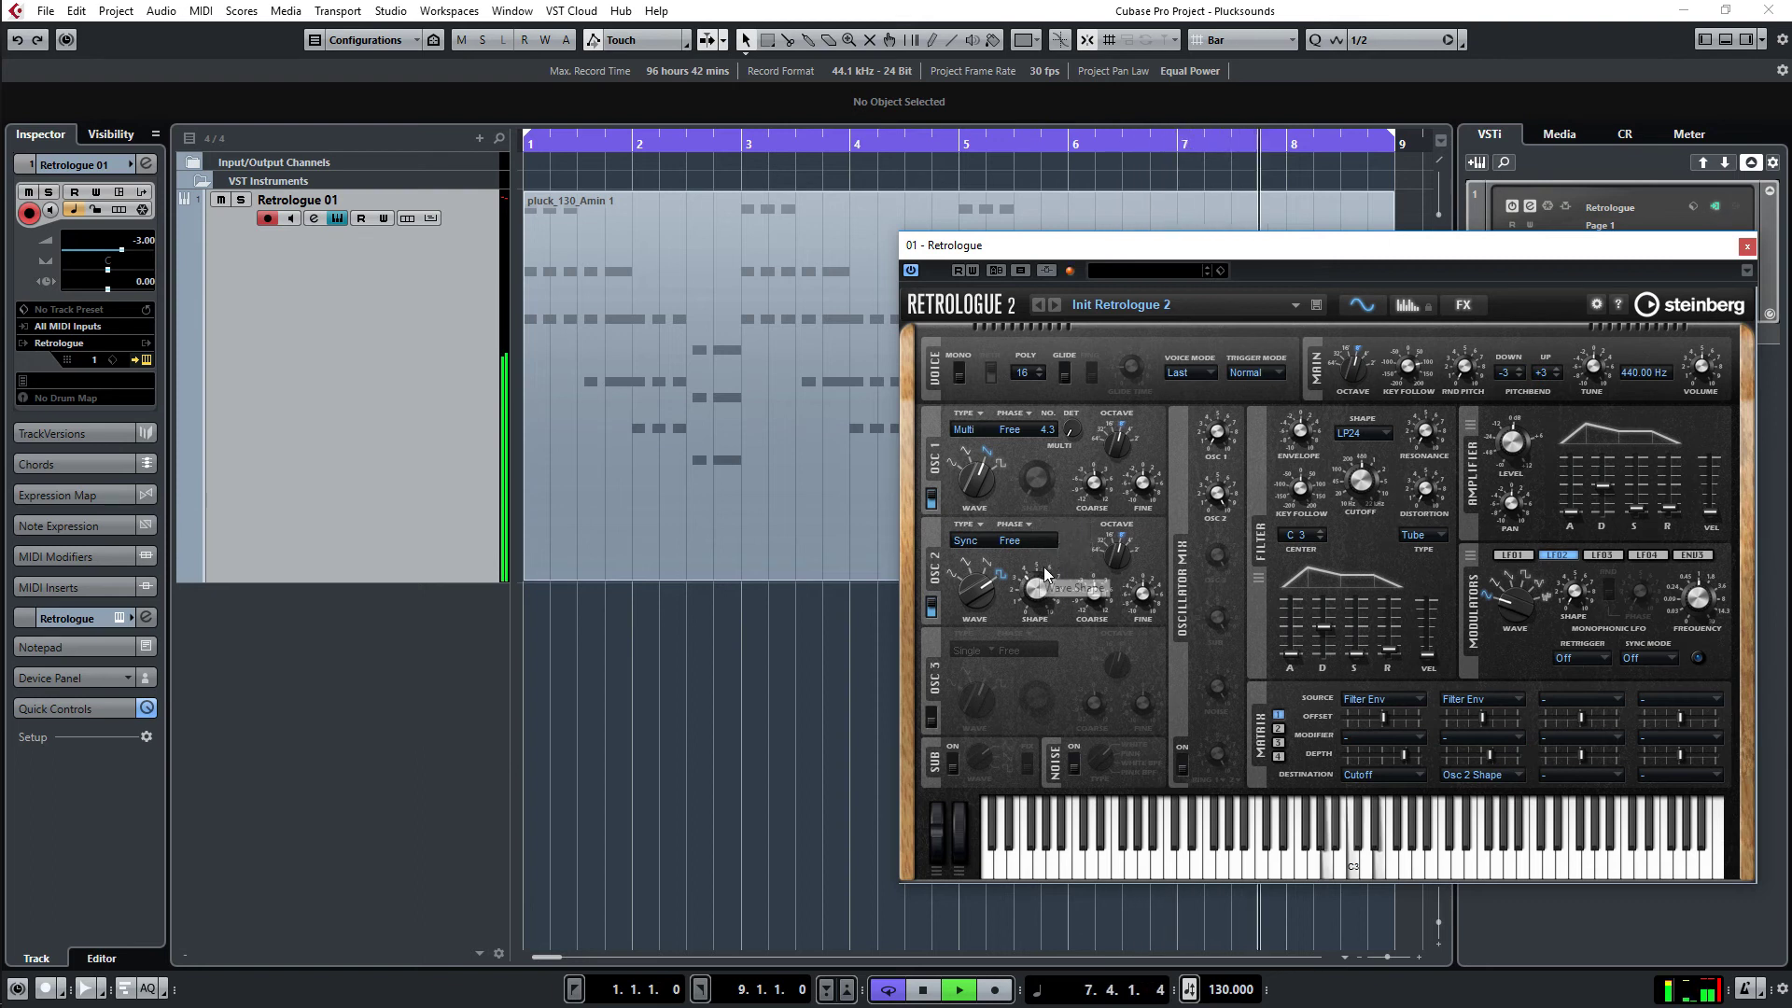
key("space")
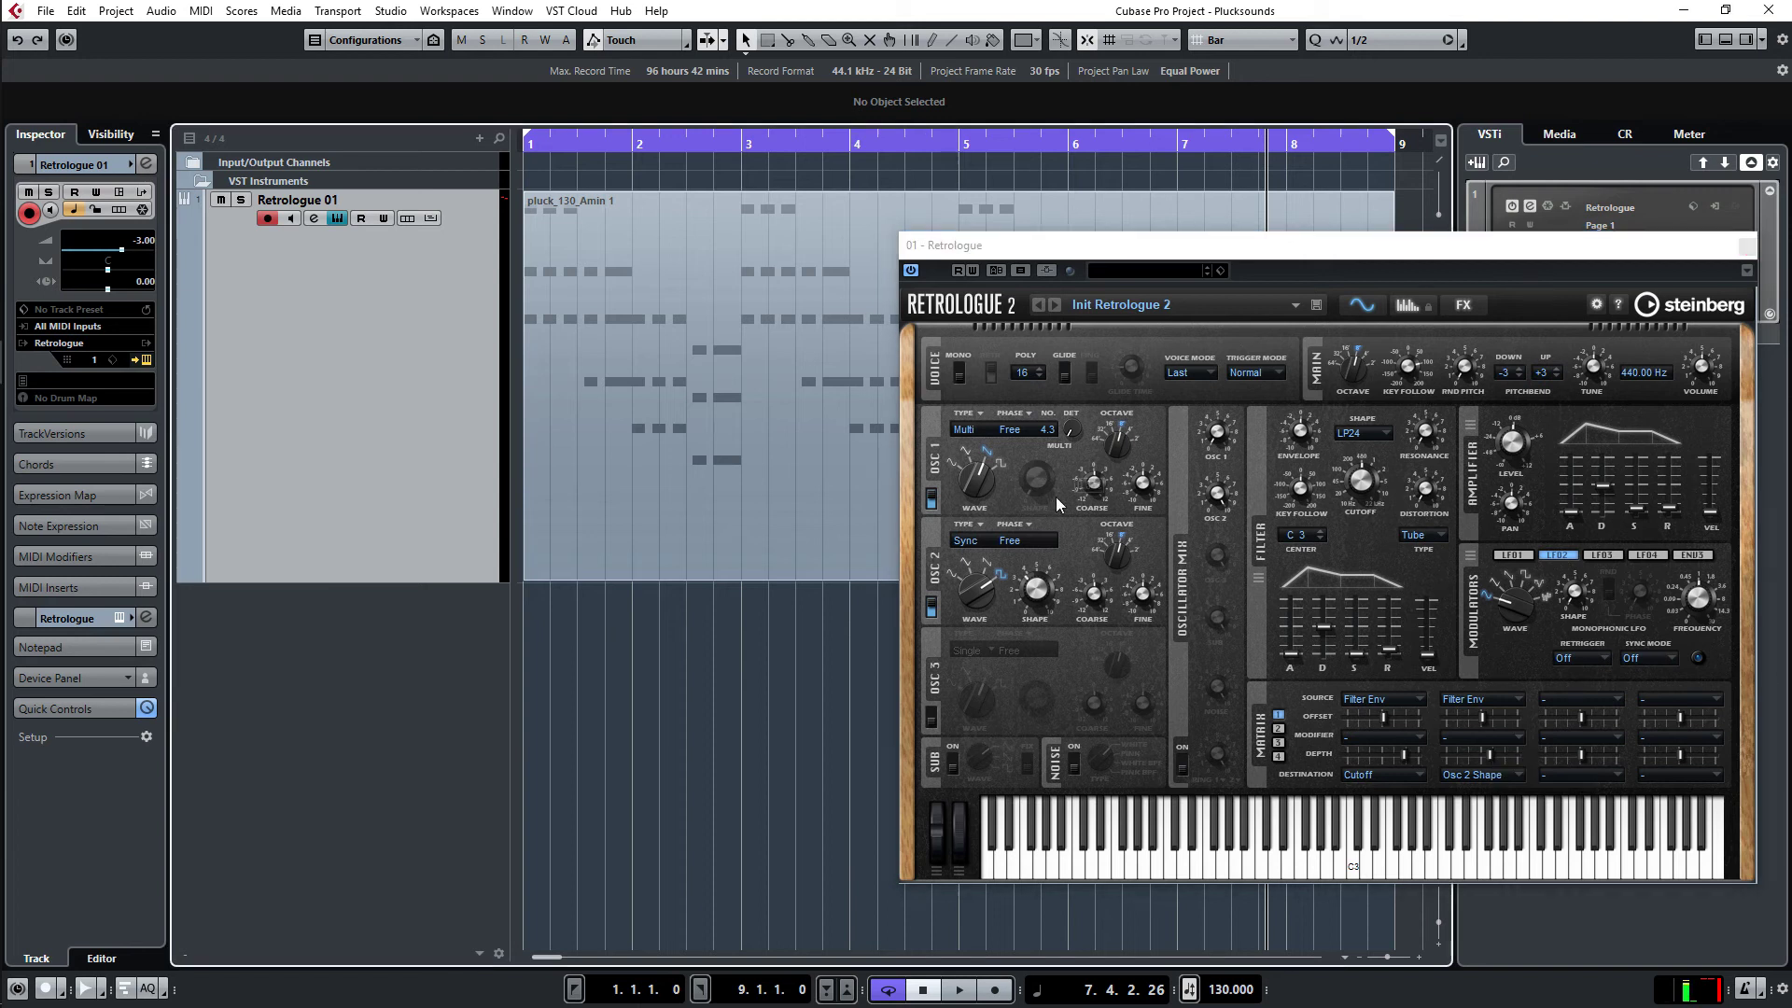
Step: Switch on the sub oscillator and, during playback, lower Osc 1 mix to 35%, noise to 44%, and Osc 2 slightly
left_click(953, 763)
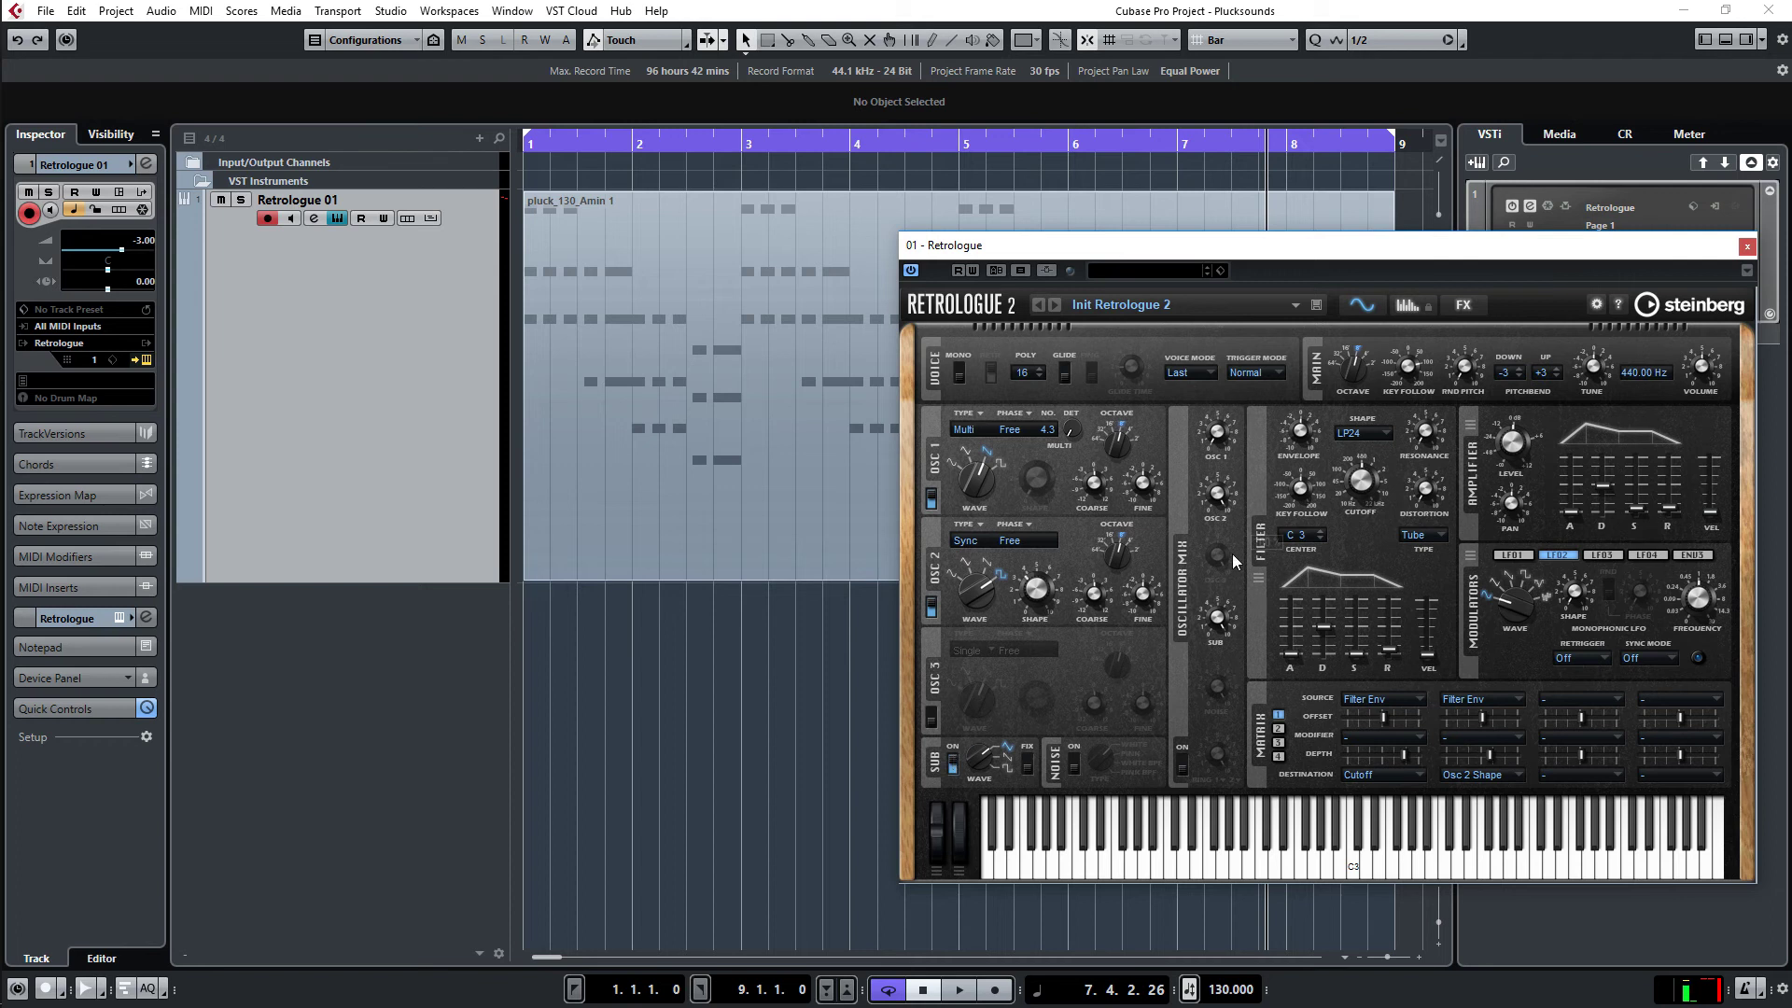
key("space")
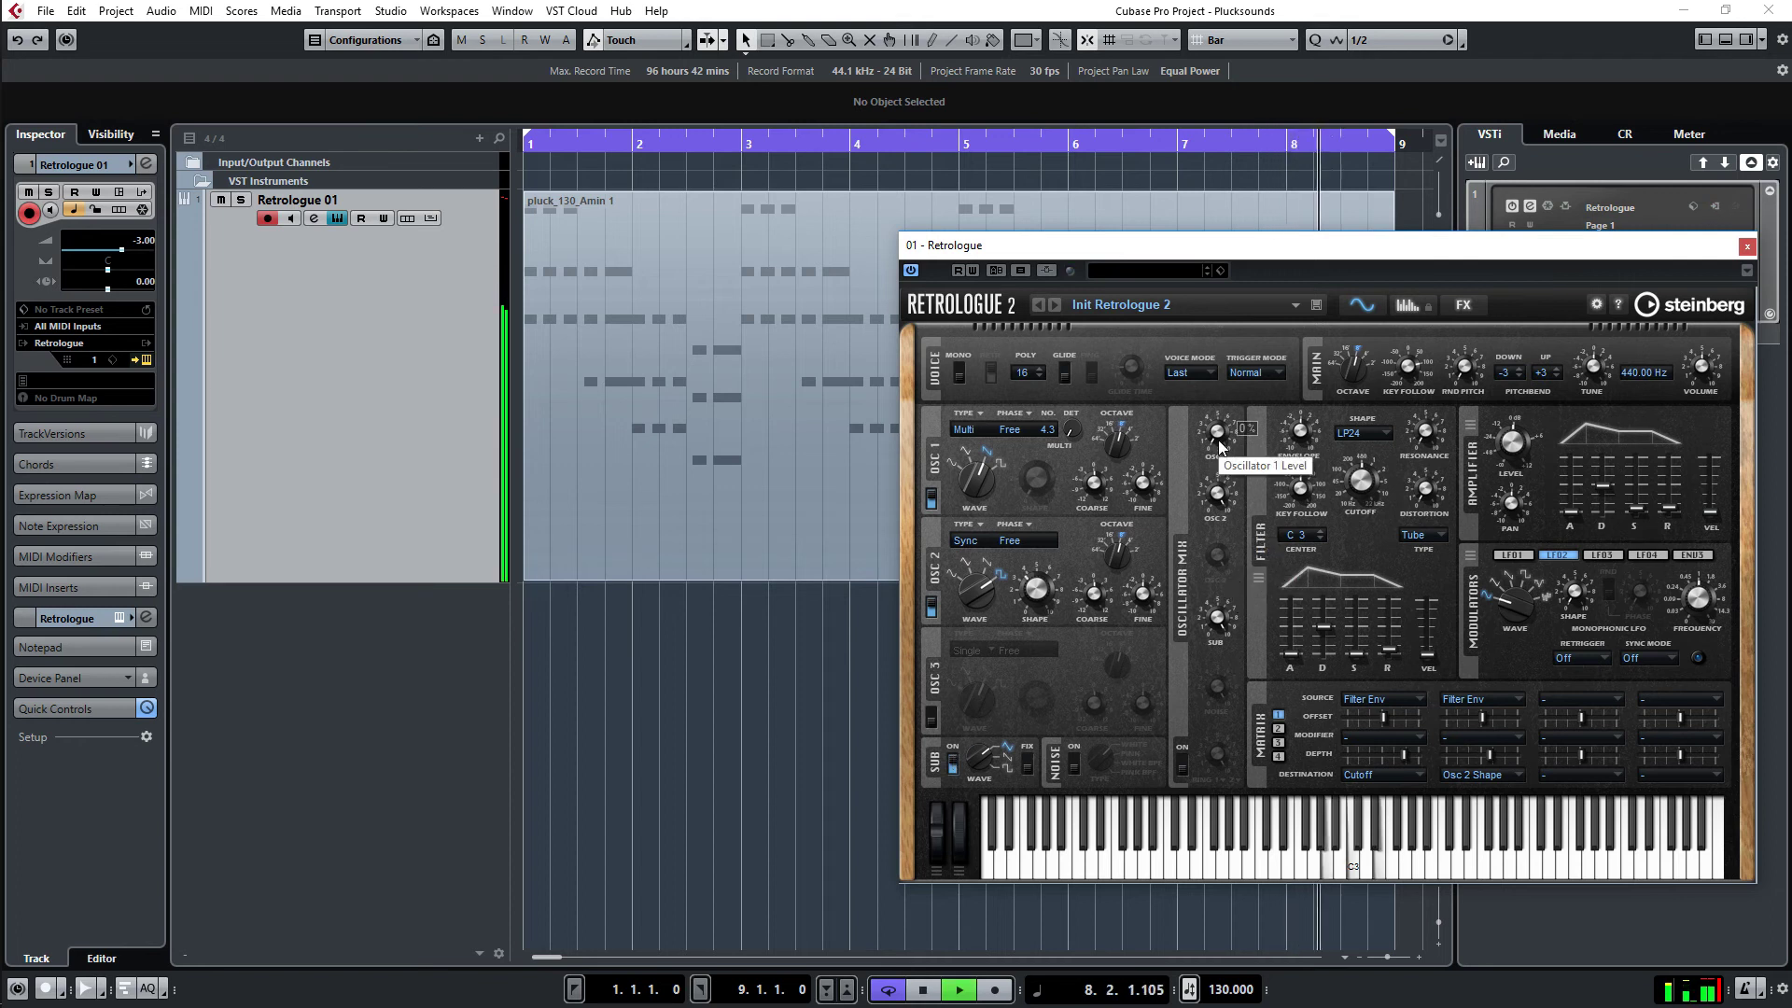
left_click_drag(1219, 447, 1213, 289)
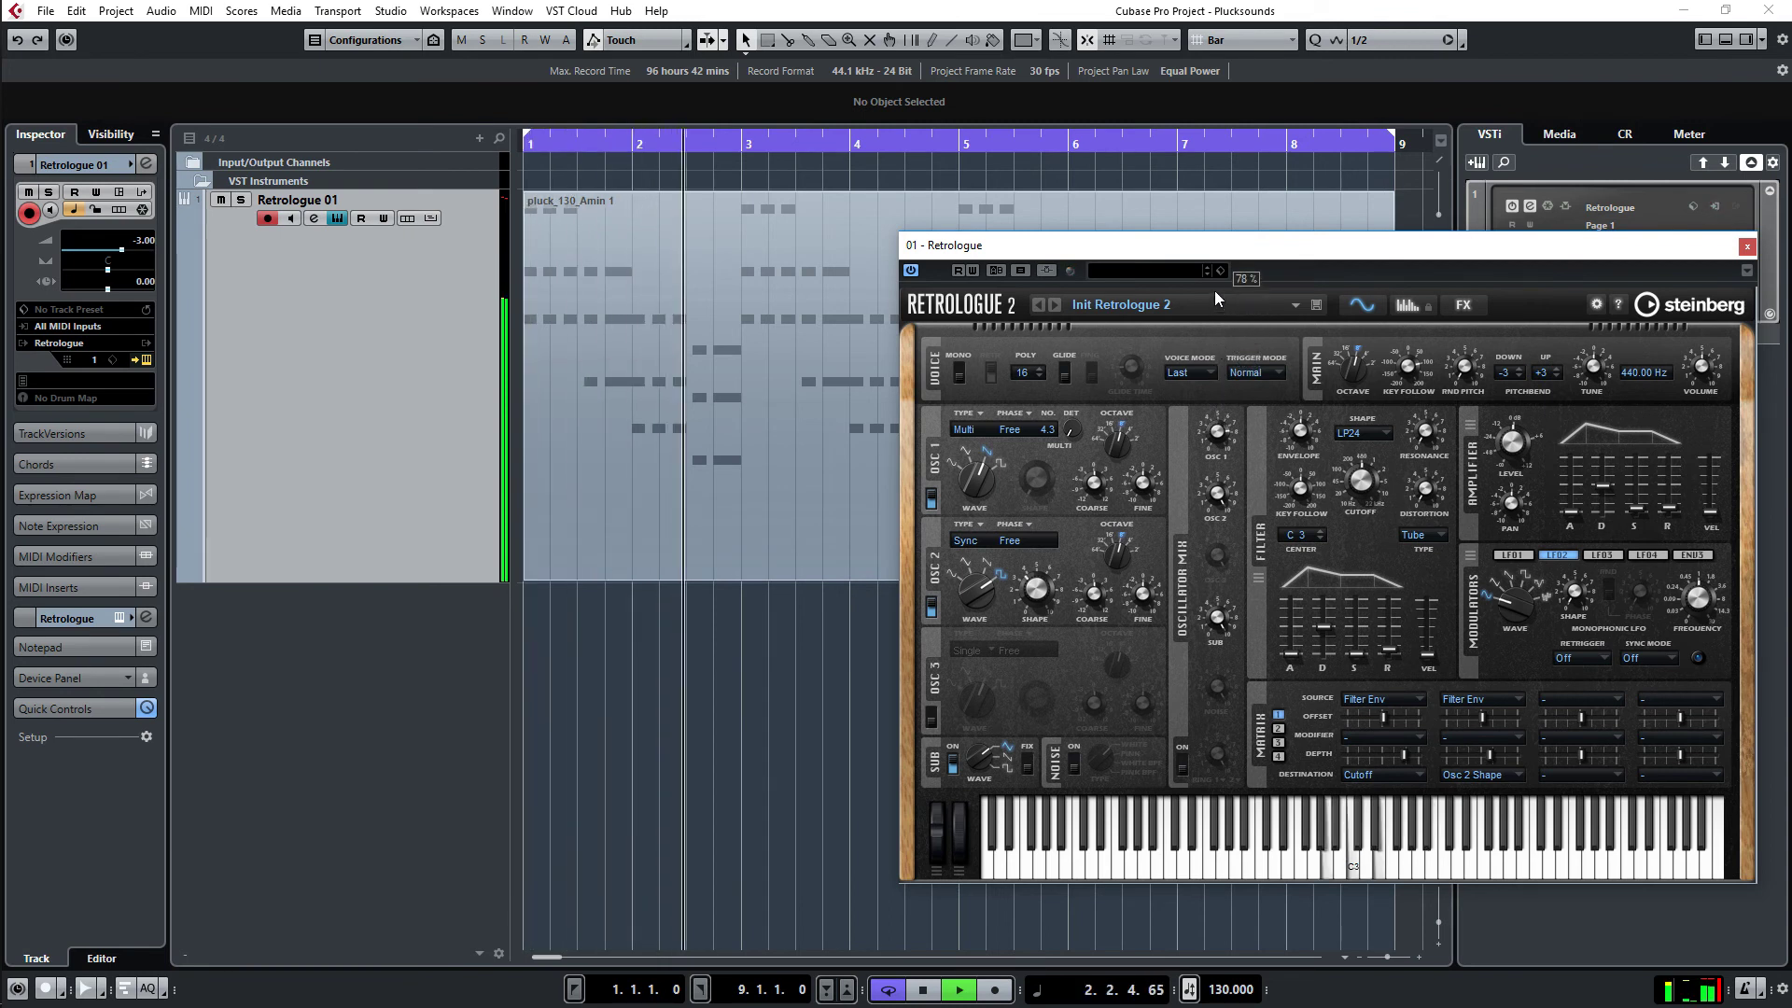
left_click_drag(1237, 688, 1237, 735)
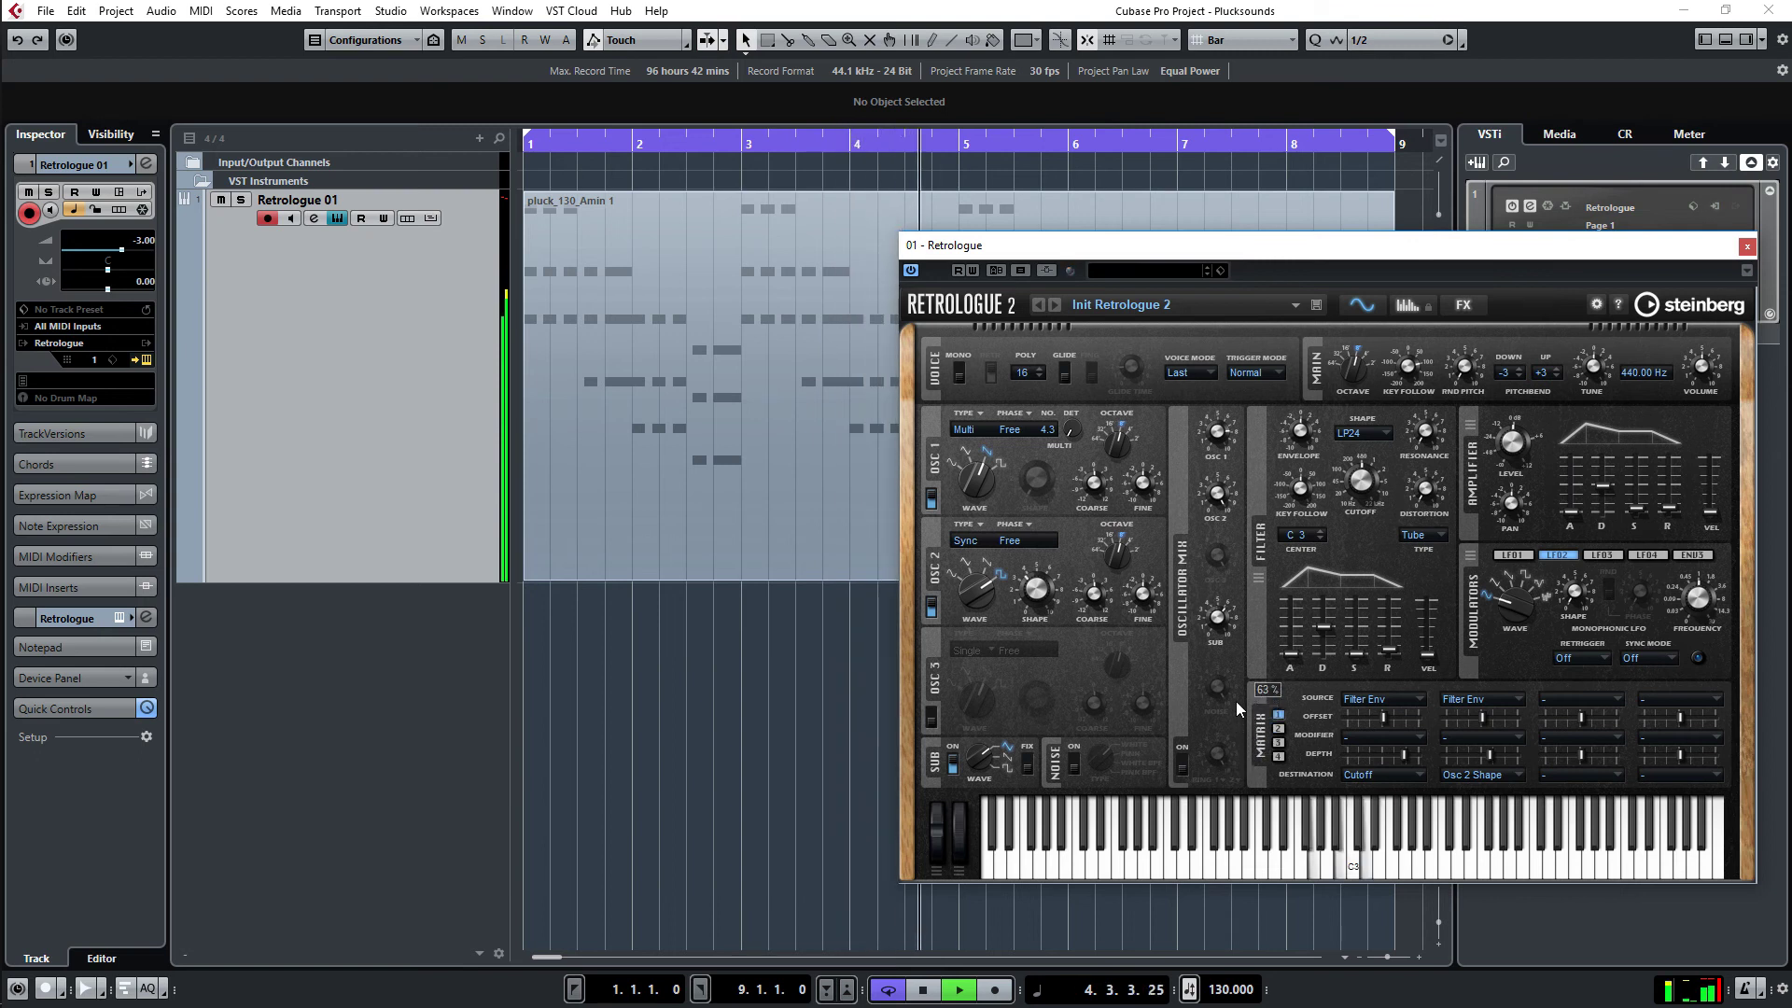
left_click_drag(1220, 516, 1220, 530)
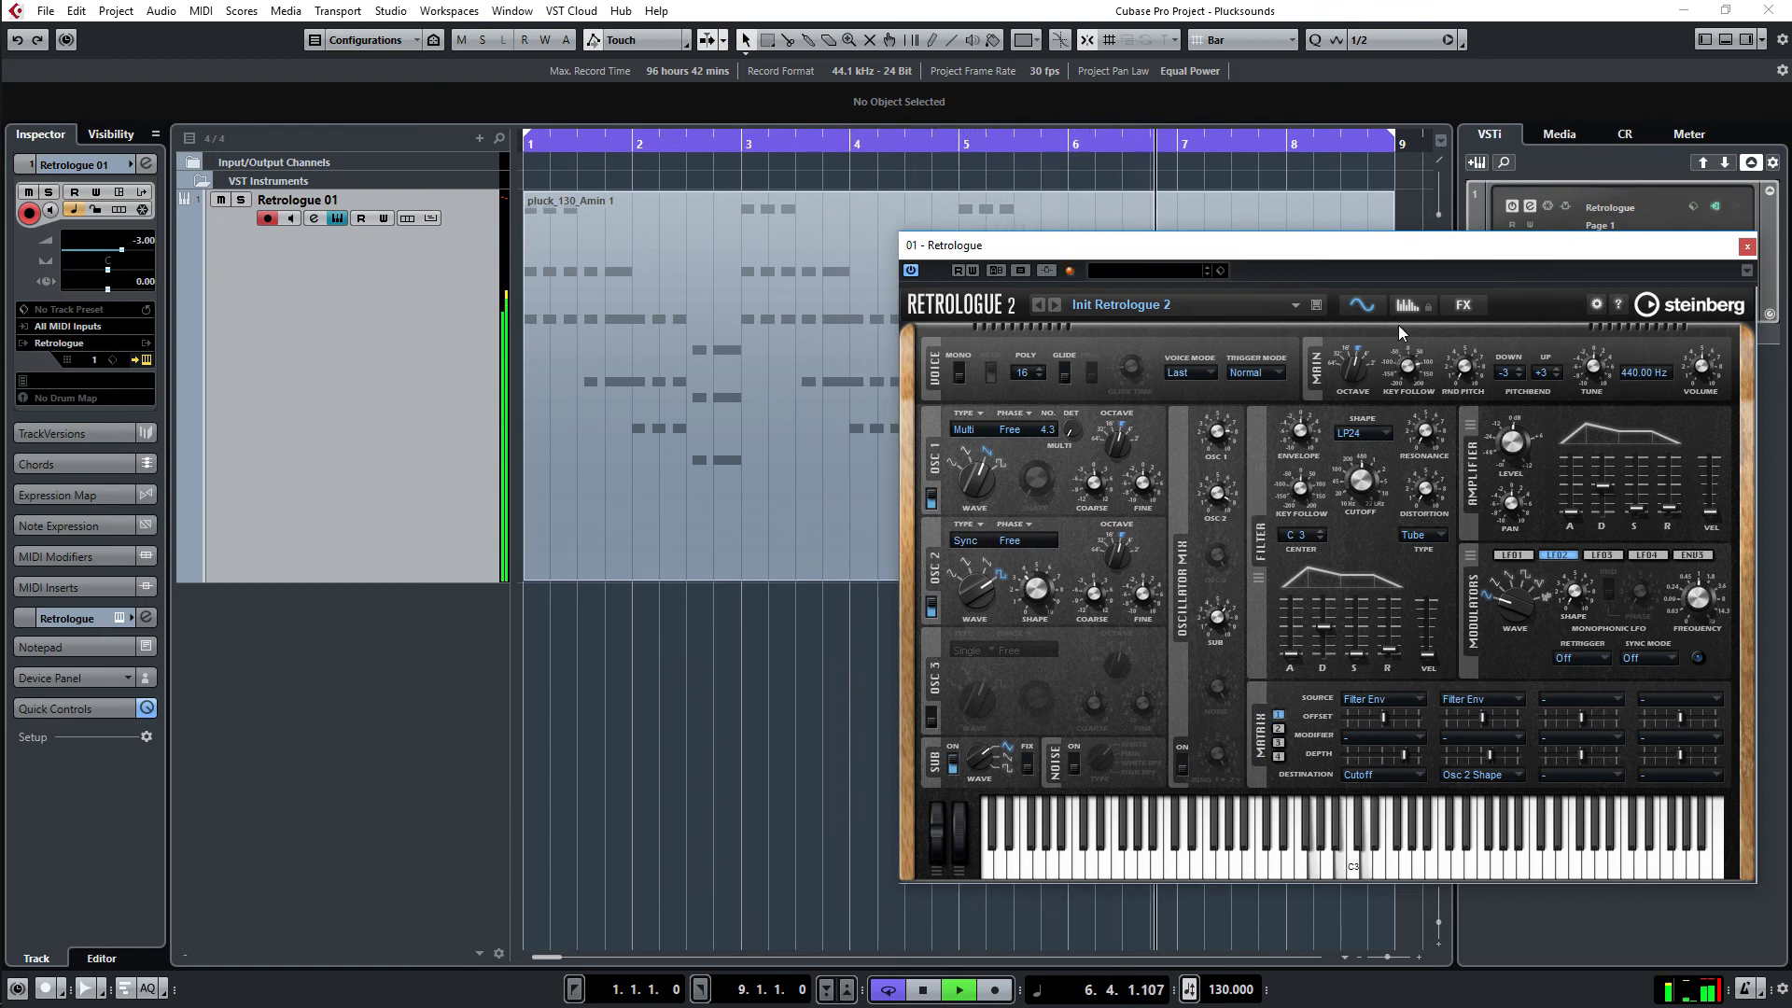
Step: On the FX page, set the delay mix to roughly 29%, then return to the main synth page
left_click(1463, 305)
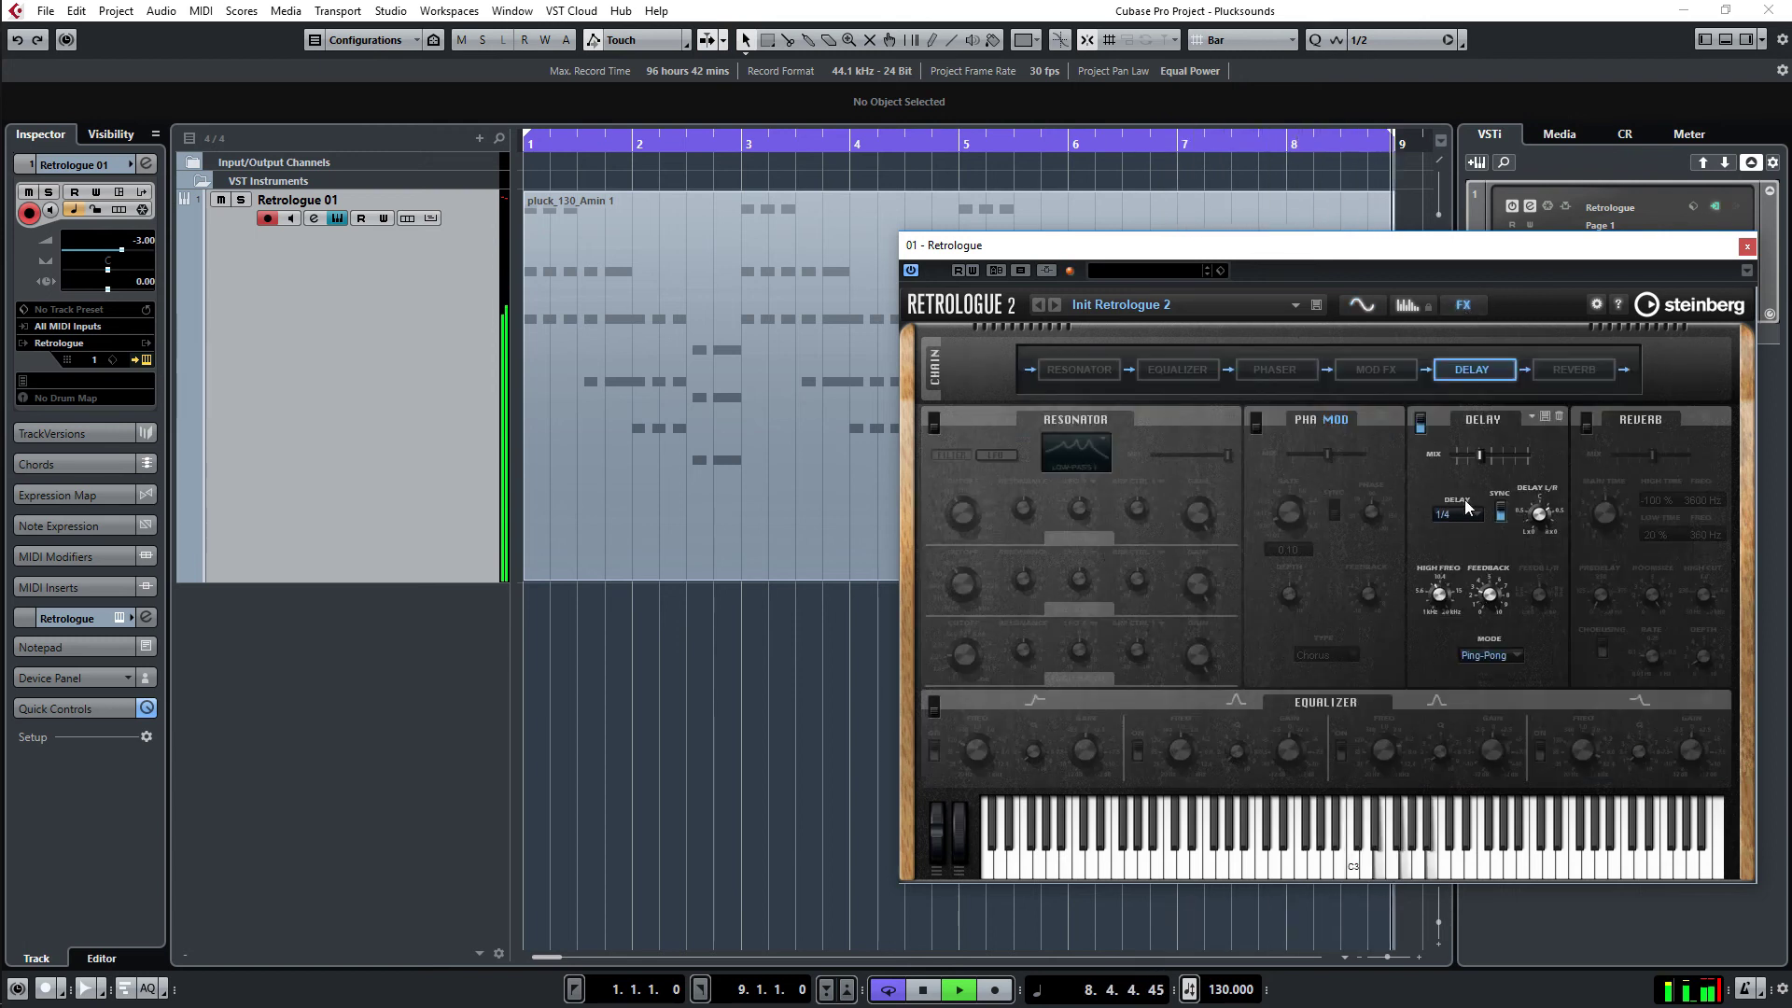
left_click_drag(1480, 461, 1474, 461)
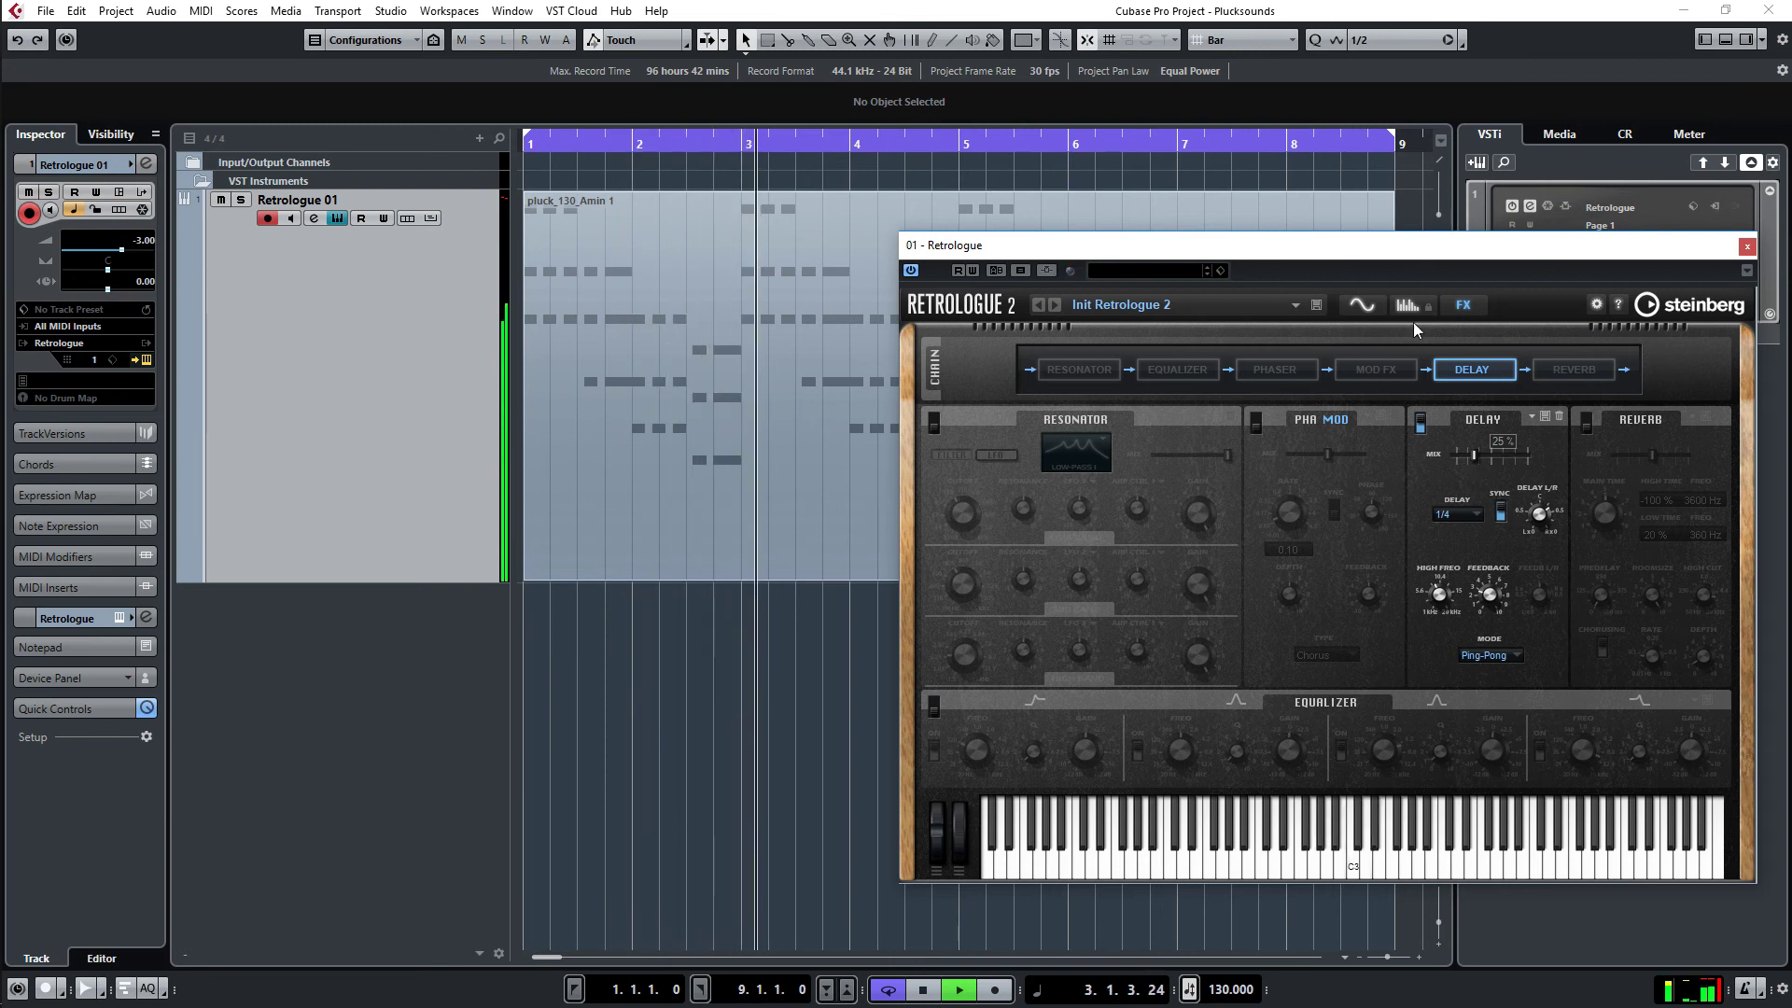
left_click(1372, 305)
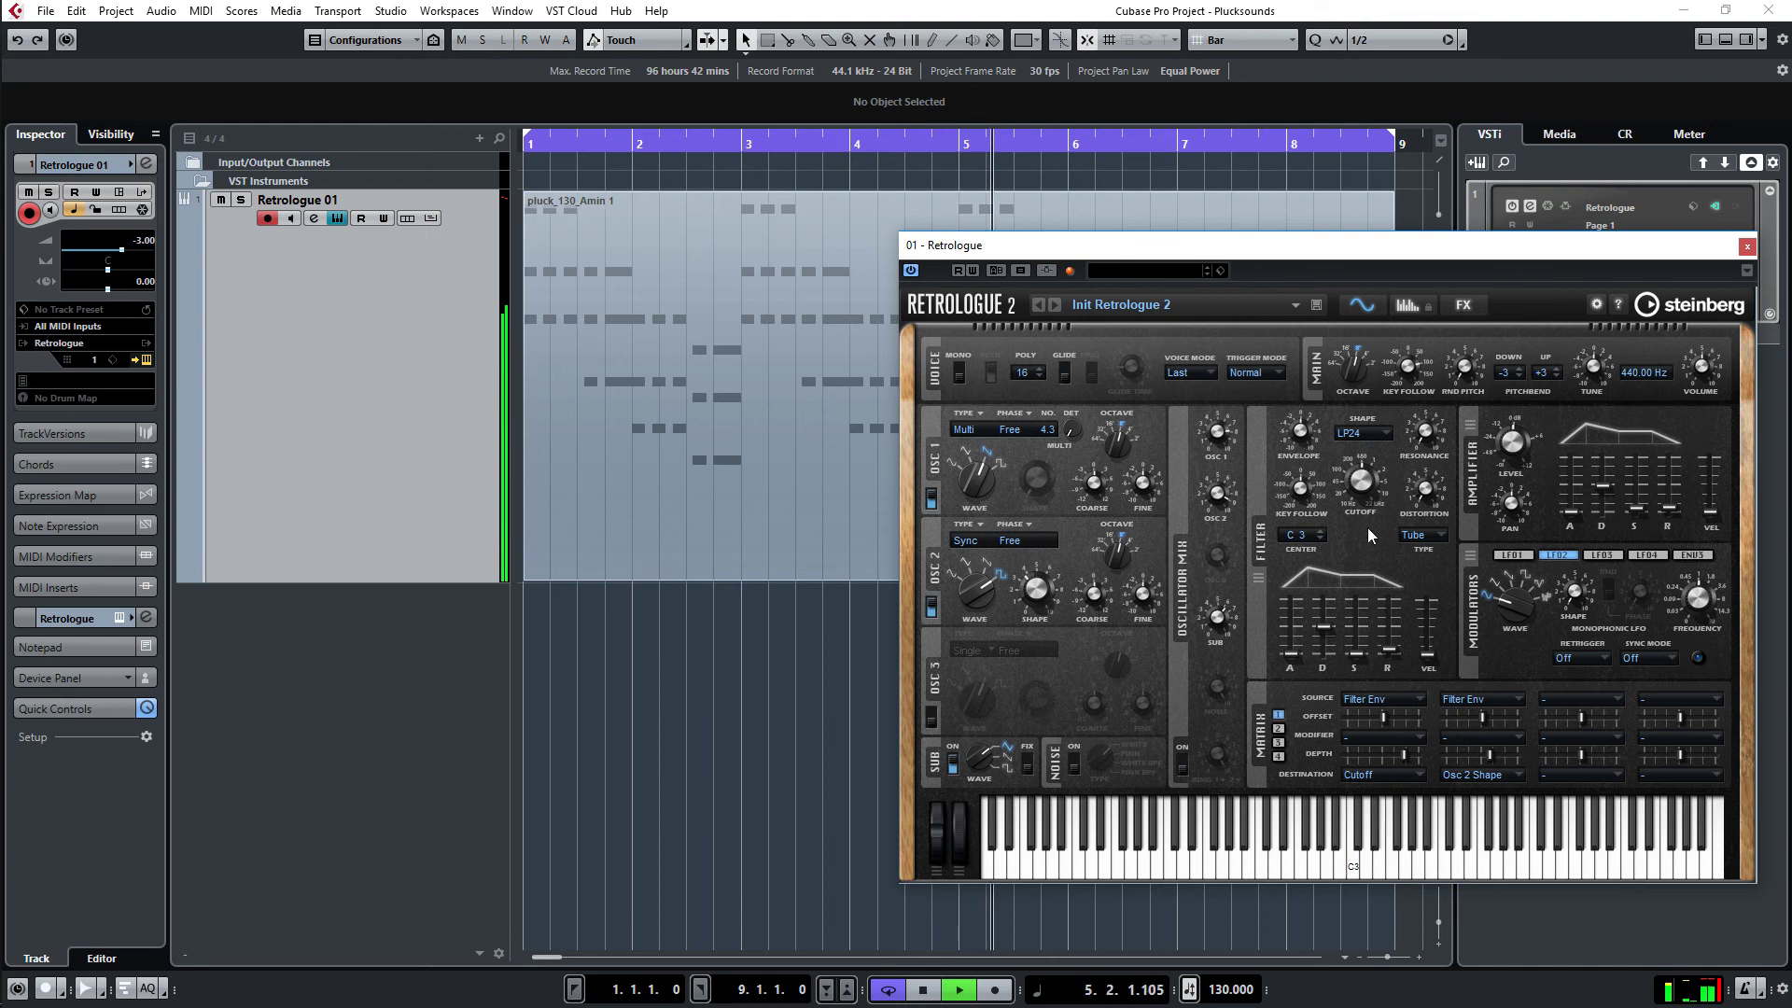
Step: While auditioning, reduce slot 2's Filter Env to Osc 2 Shape depth from 22.1 to under 10
key("space")
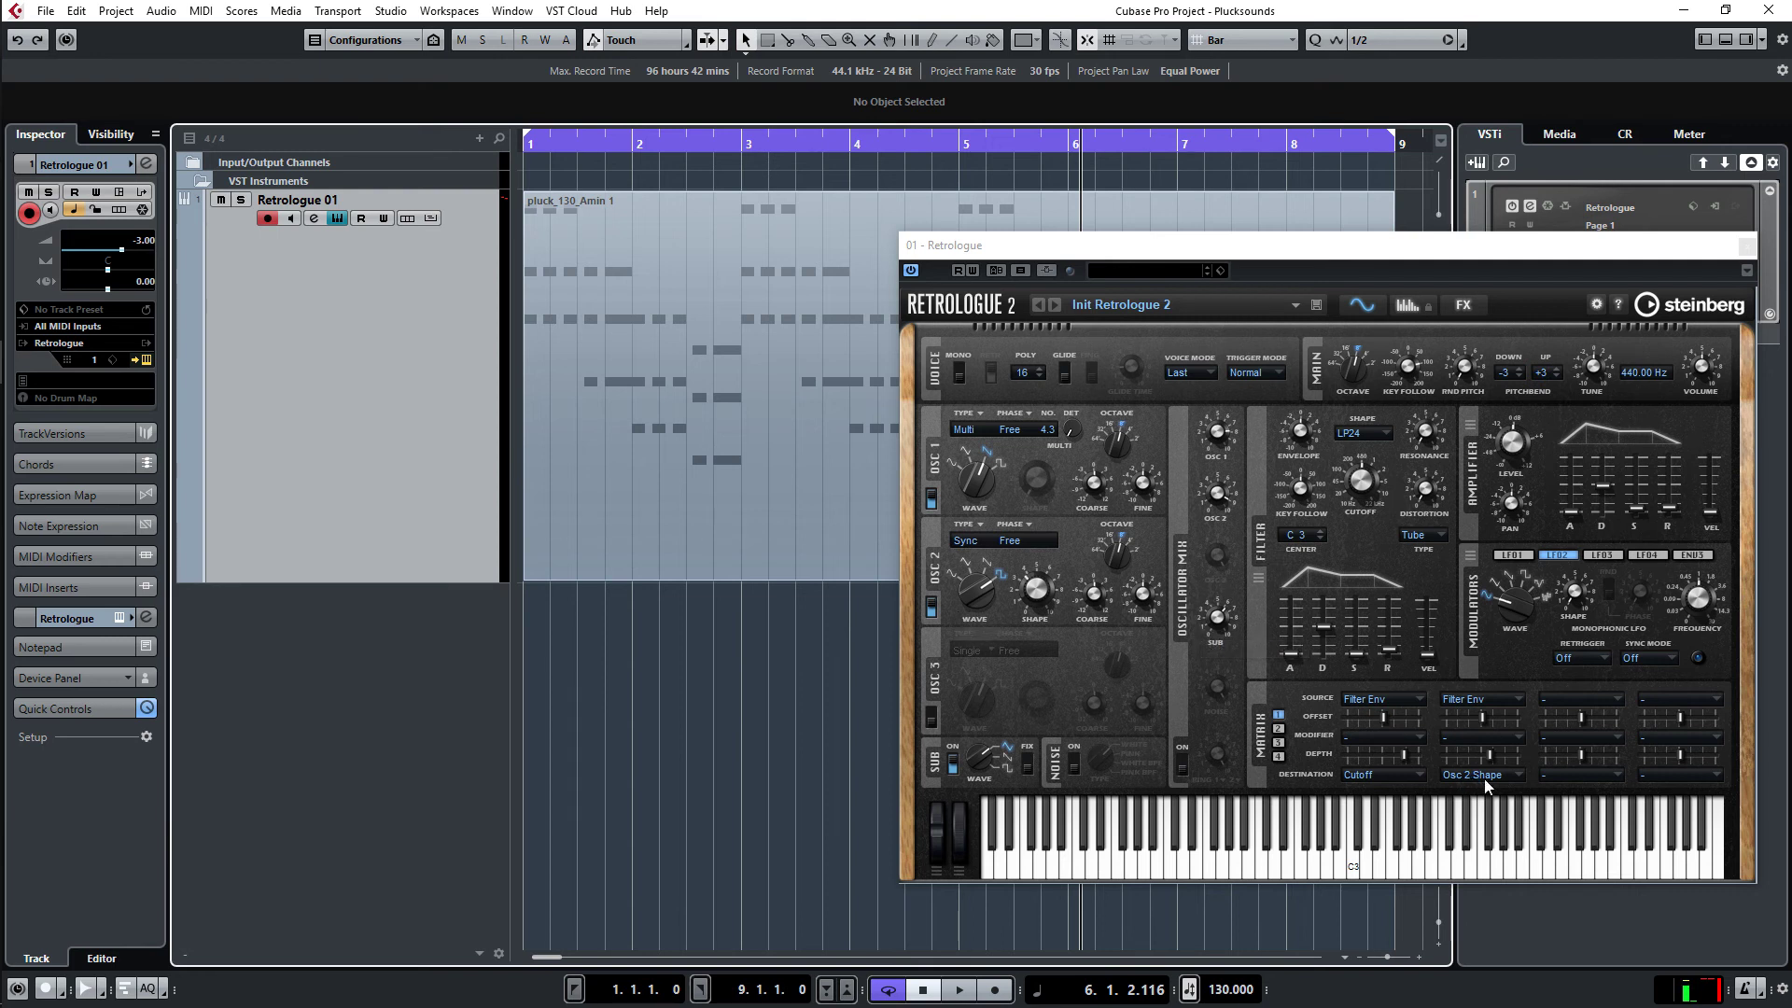
key("space")
left_click_drag(1492, 757, 1486, 756)
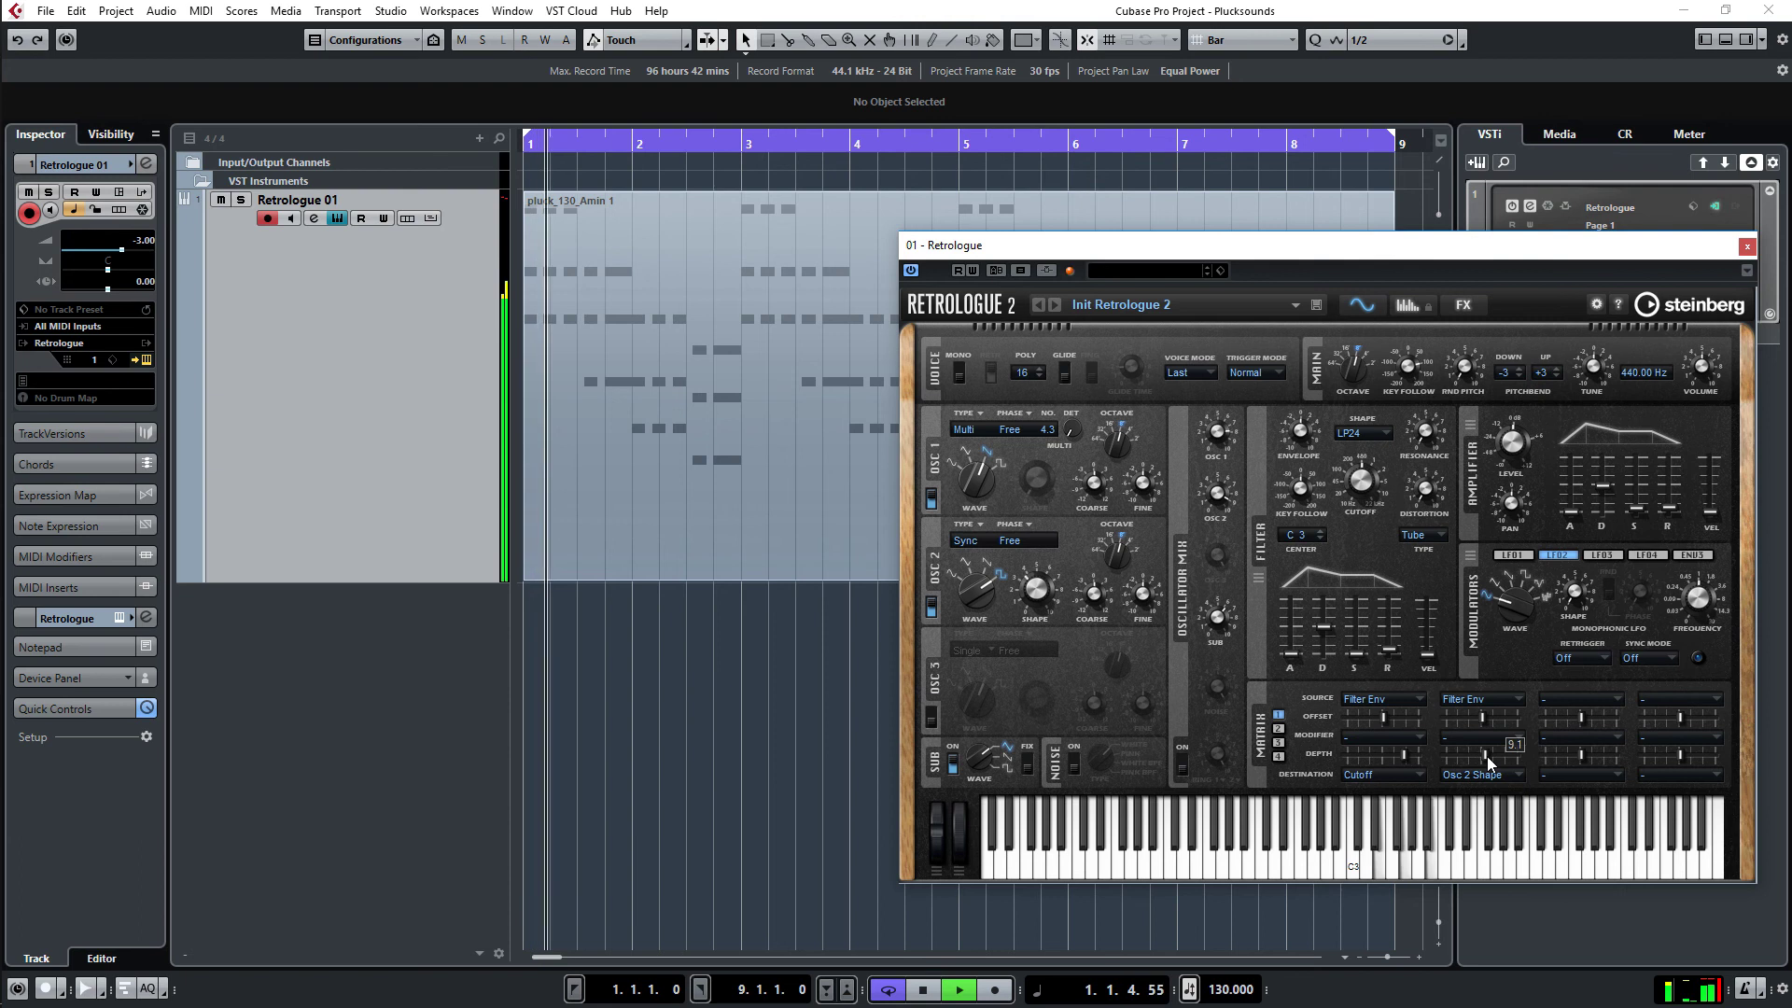
key("space")
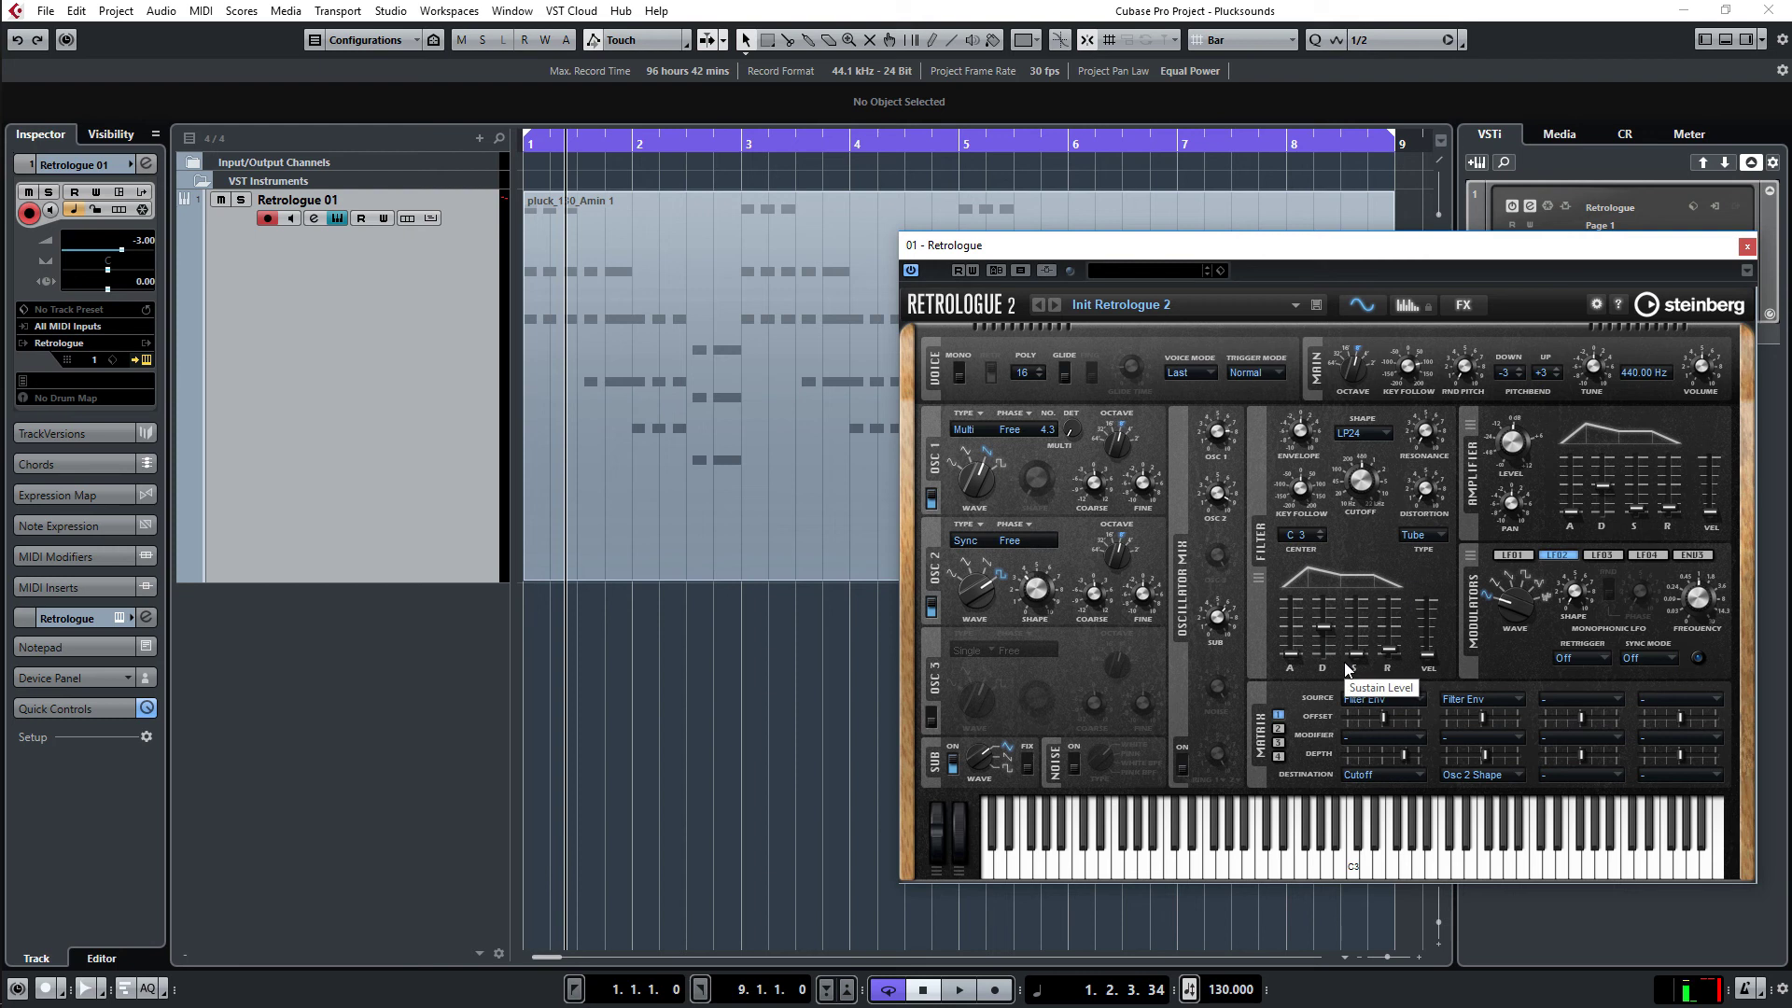
Step: Route LFO 1 to Envelope > Filter Decay in matrix slot 3
left_click(1611, 698)
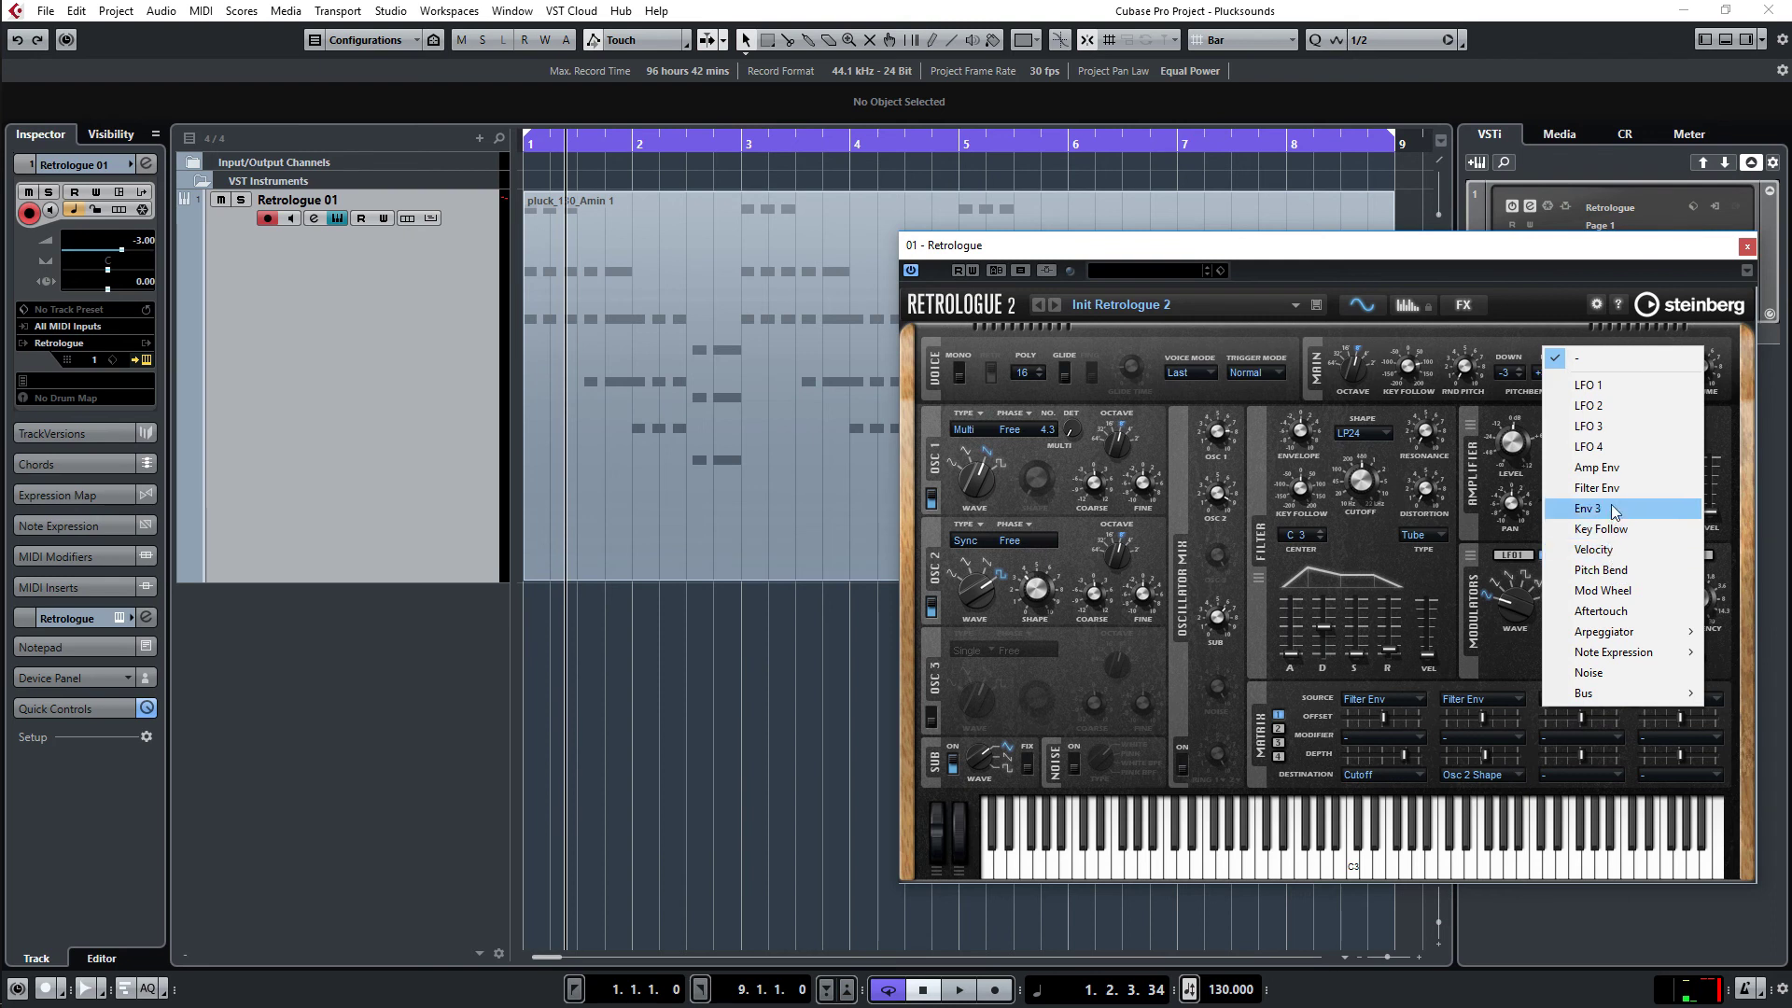
left_click(1605, 386)
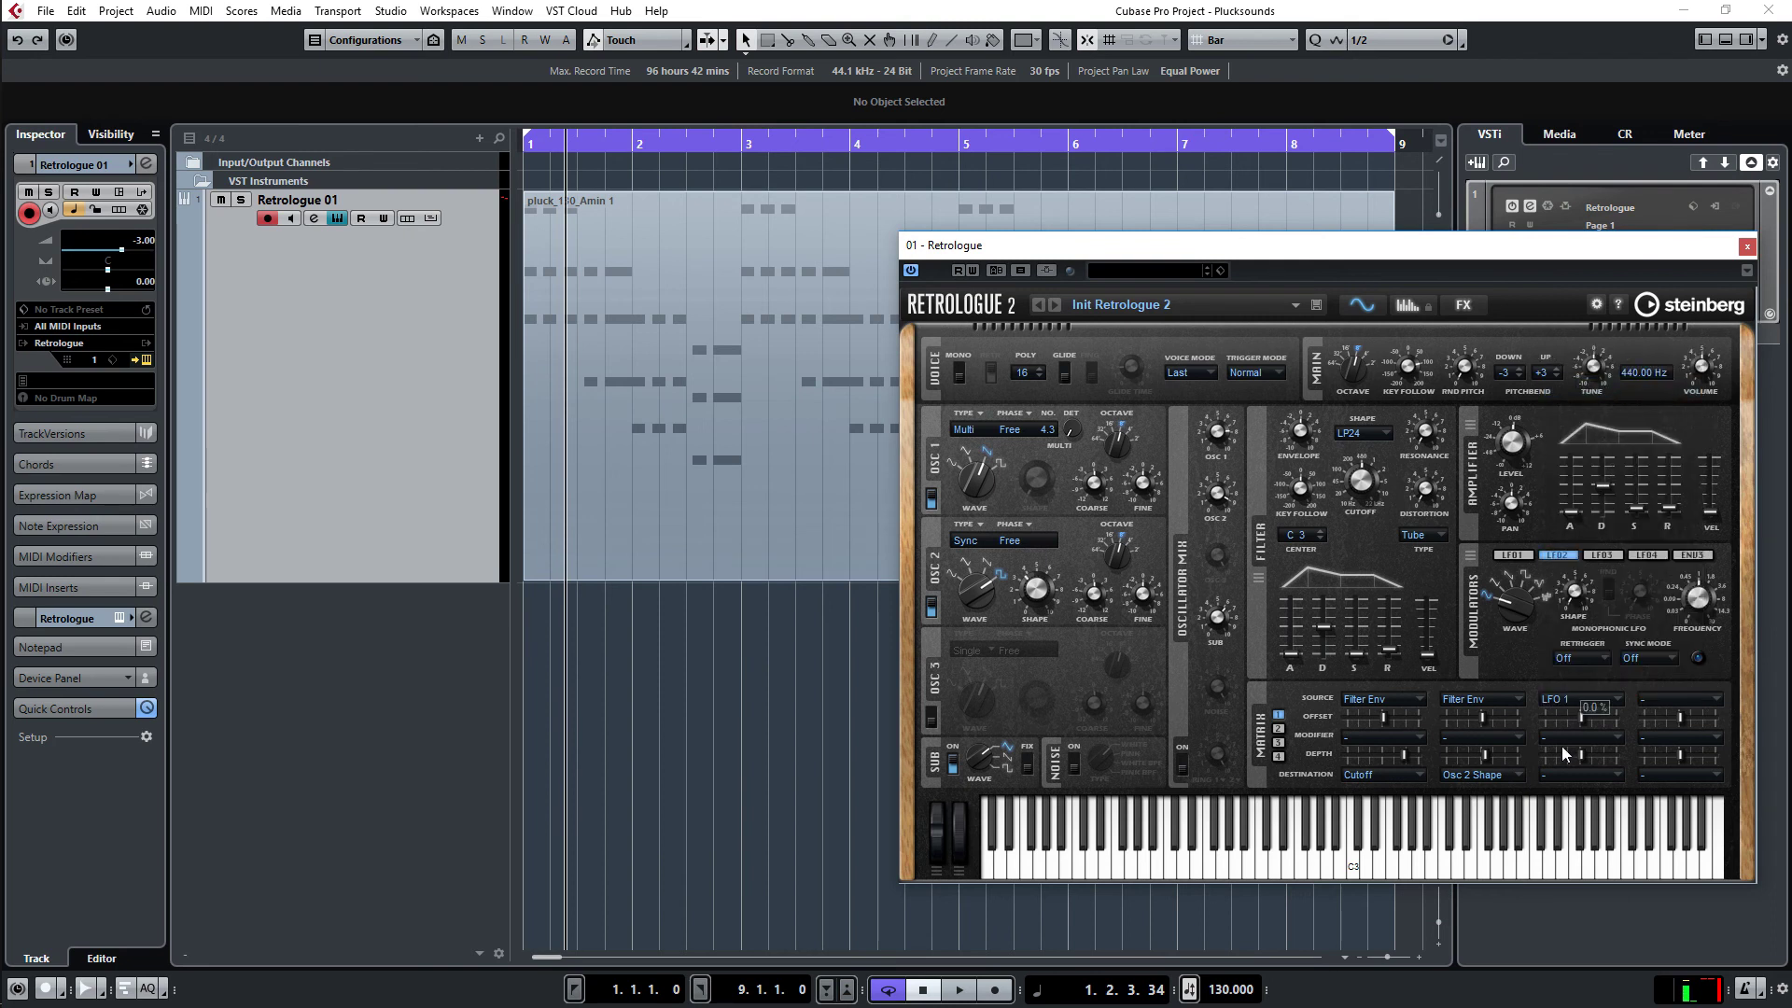
left_click(1588, 775)
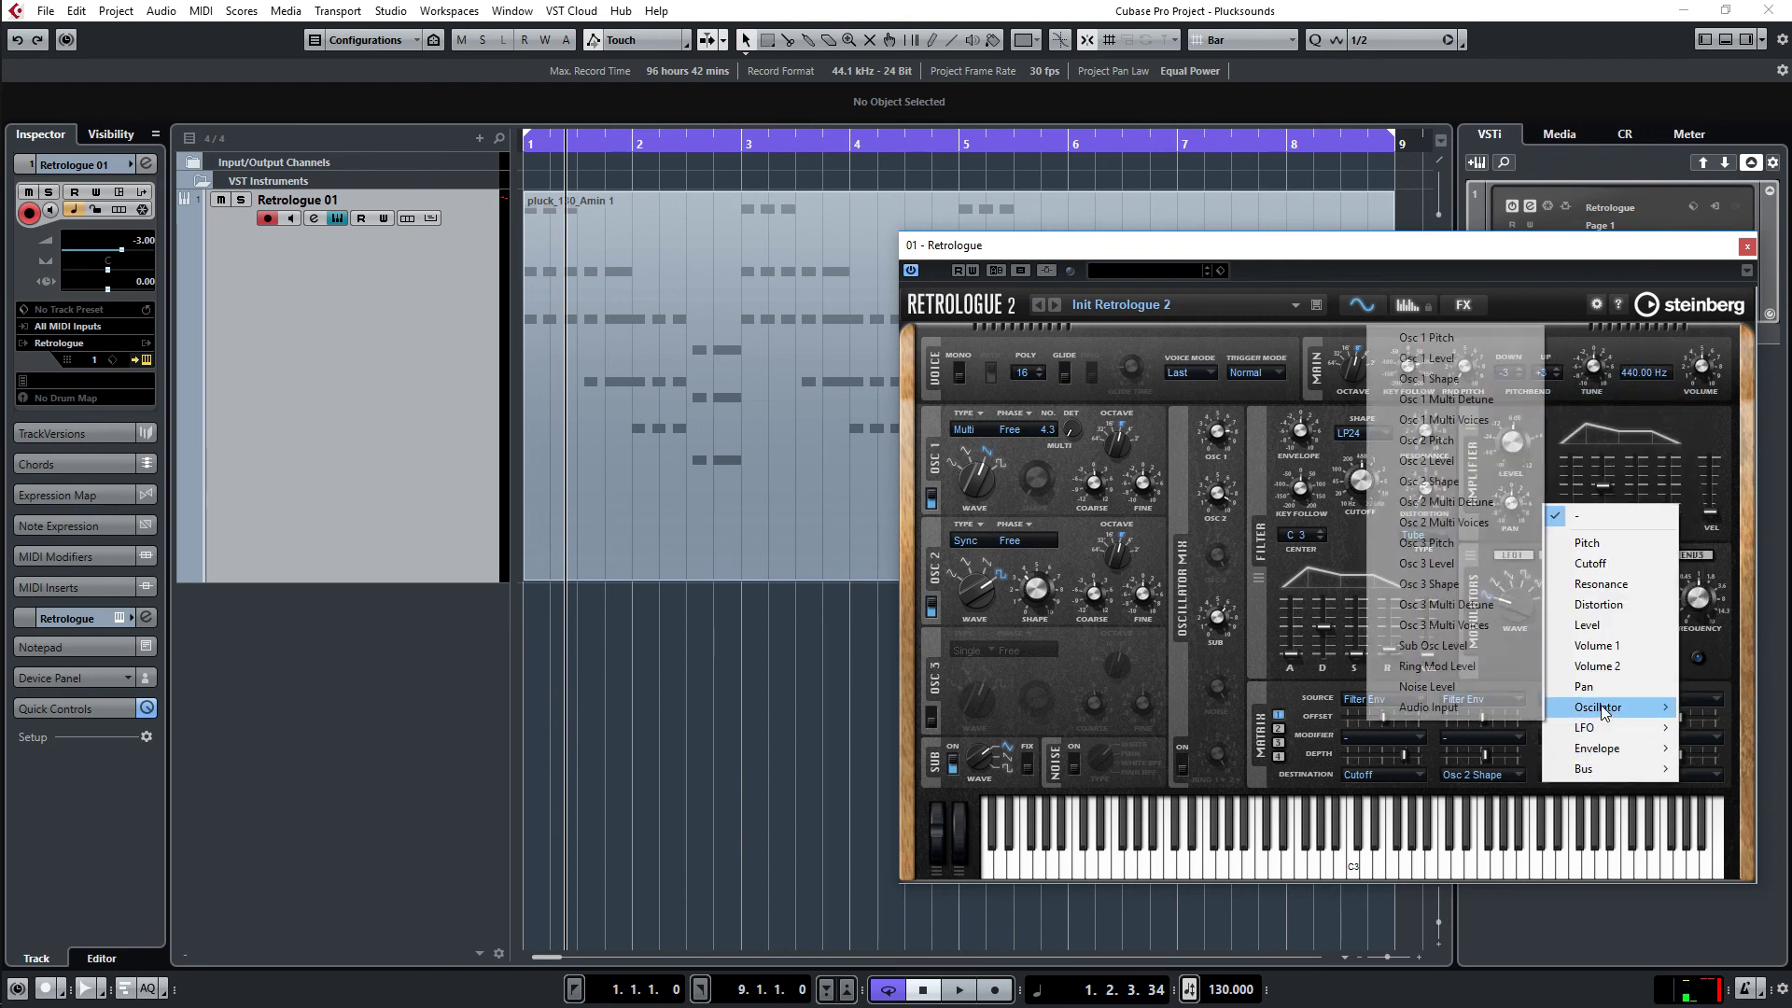
mouse_move(1624, 736)
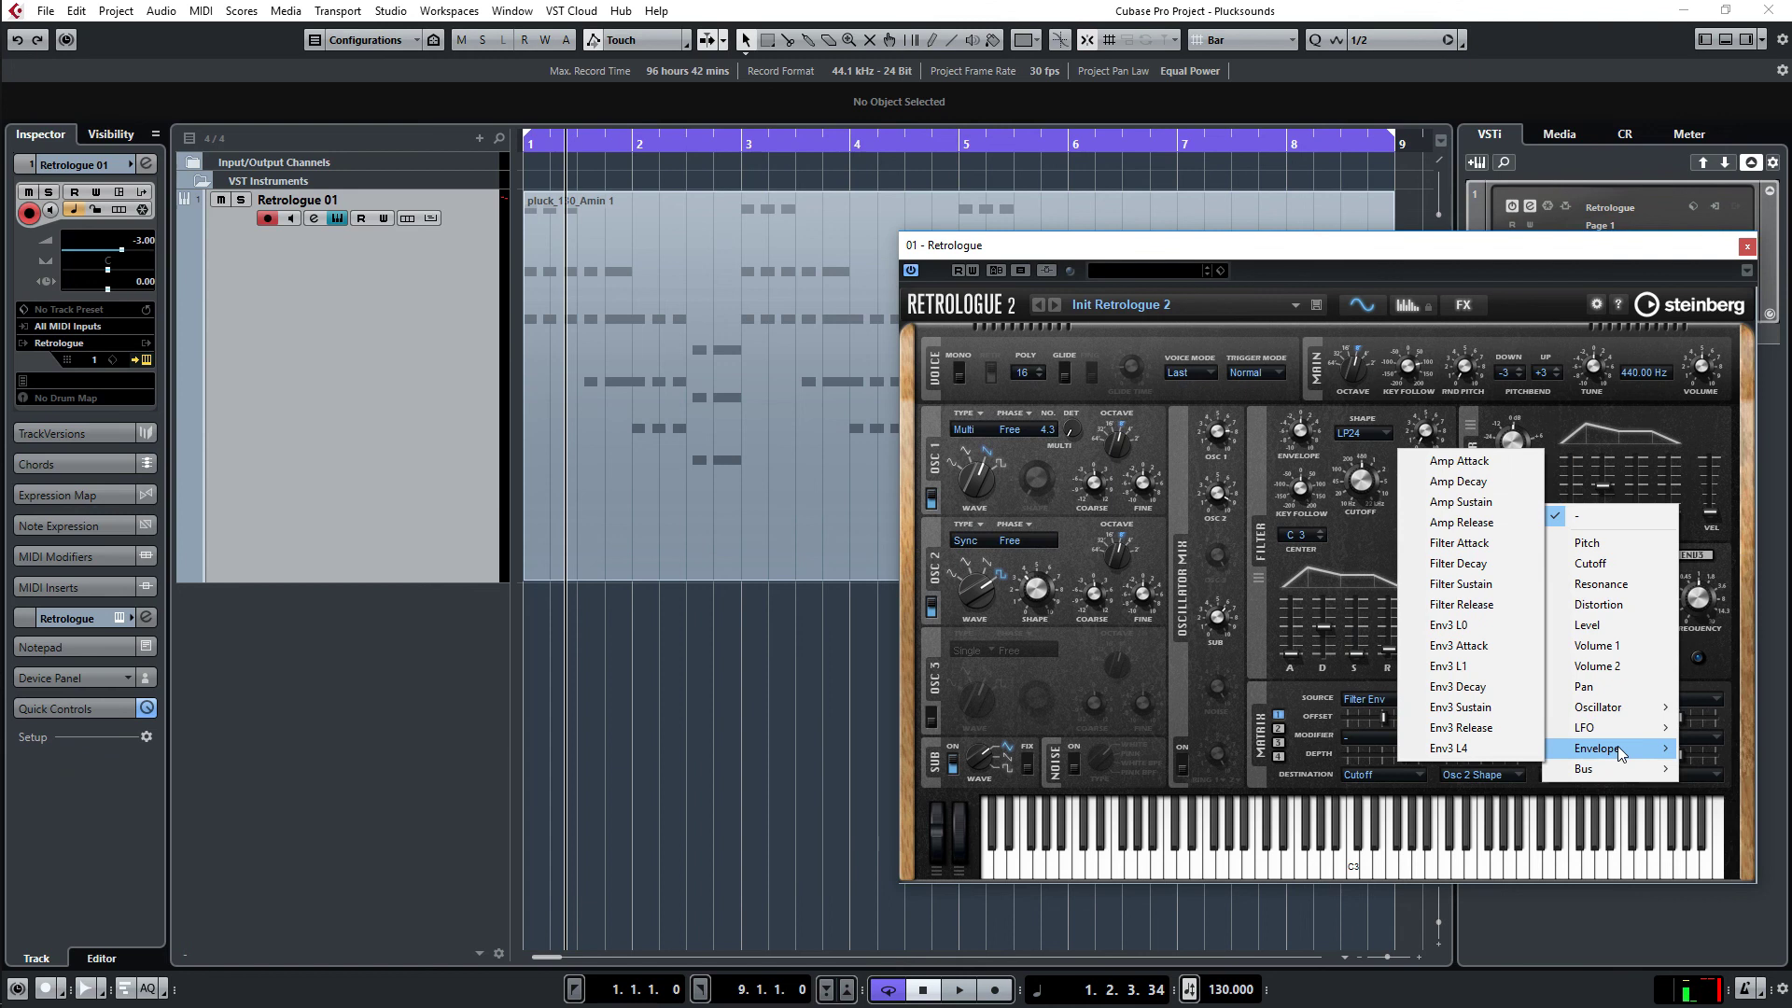
left_click(1485, 567)
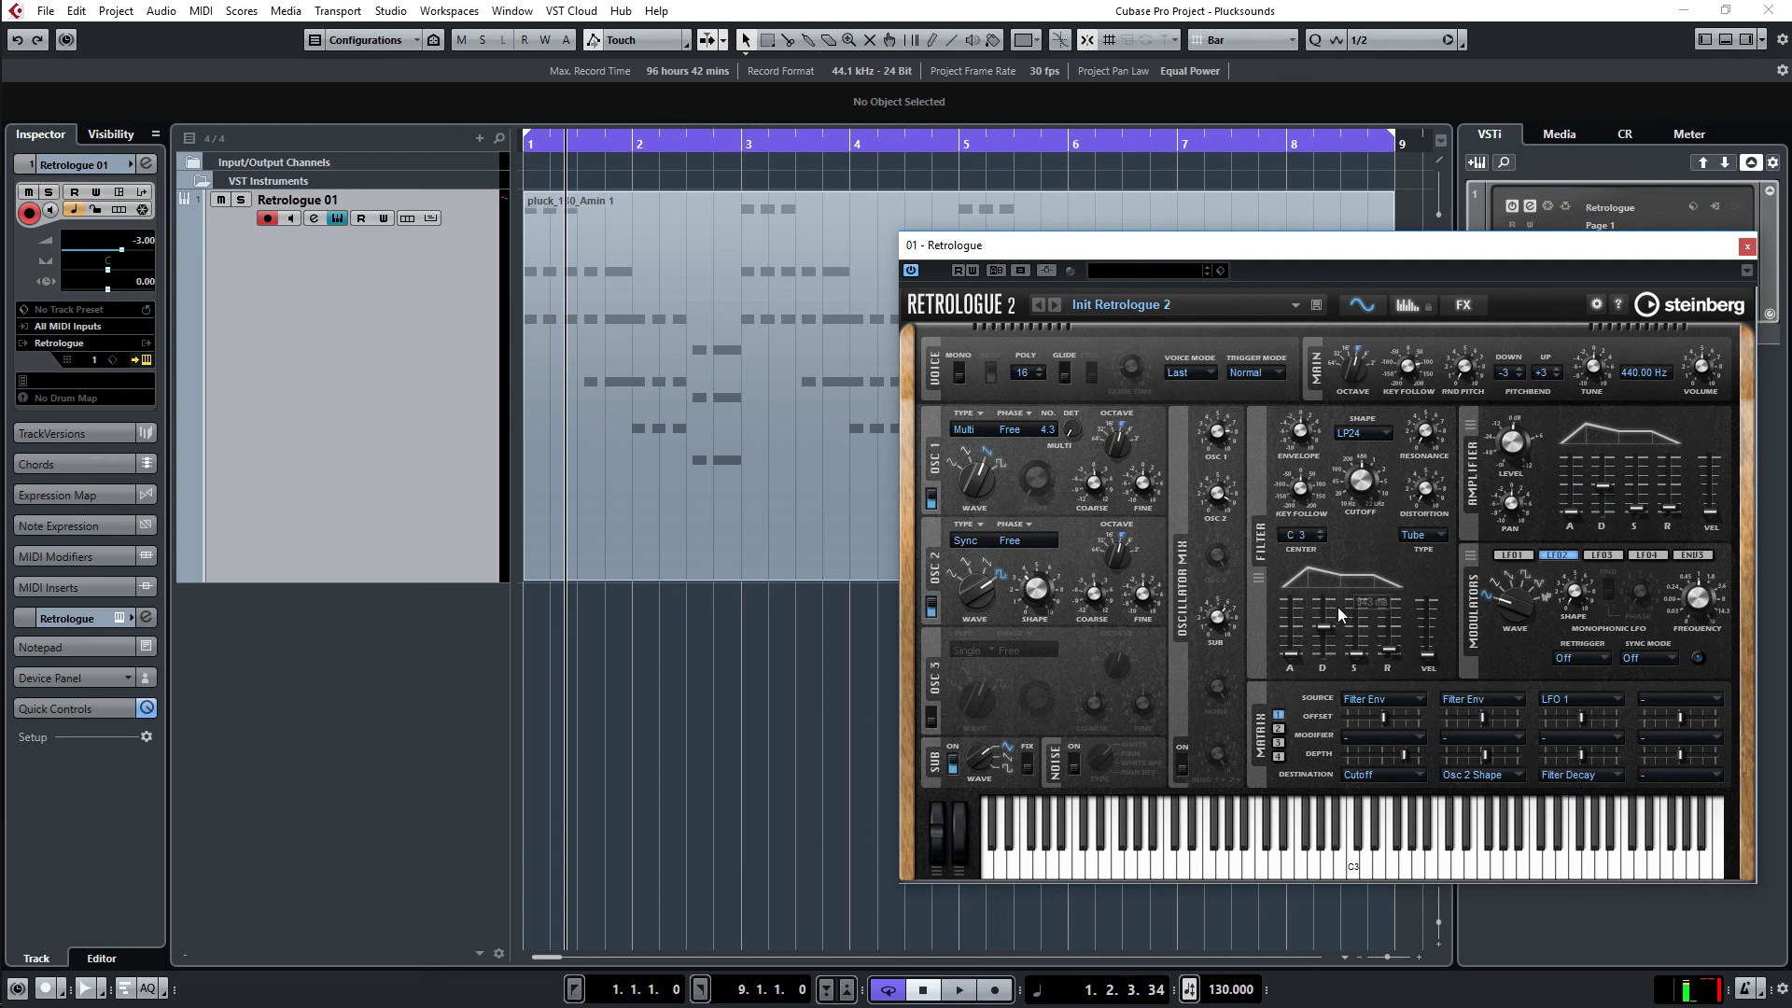
Step: During playback, lengthen the filter envelope decay to about 584 ms
left_click_drag(1402, 261, 1341, 246)
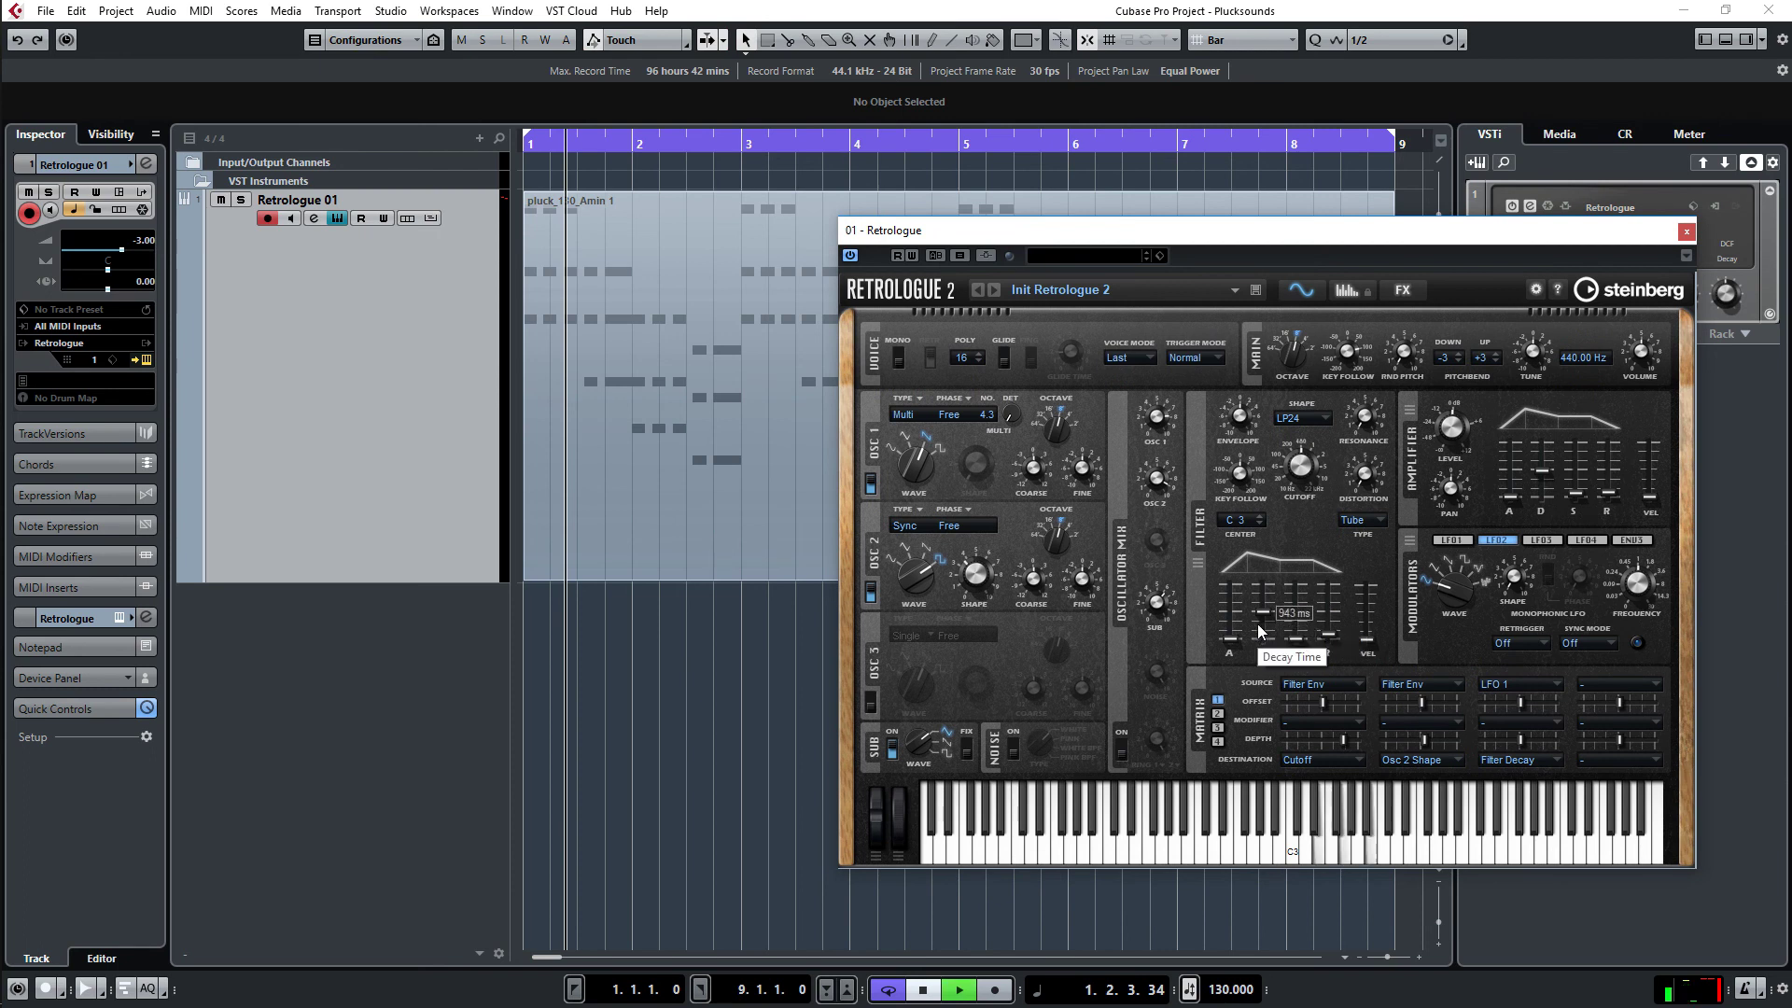
key("space")
mouse_move(1261, 619)
left_mouse_down()
mouse_move(1262, 591)
mouse_move(1262, 635)
mouse_move(1261, 620)
left_mouse_up()
key("space")
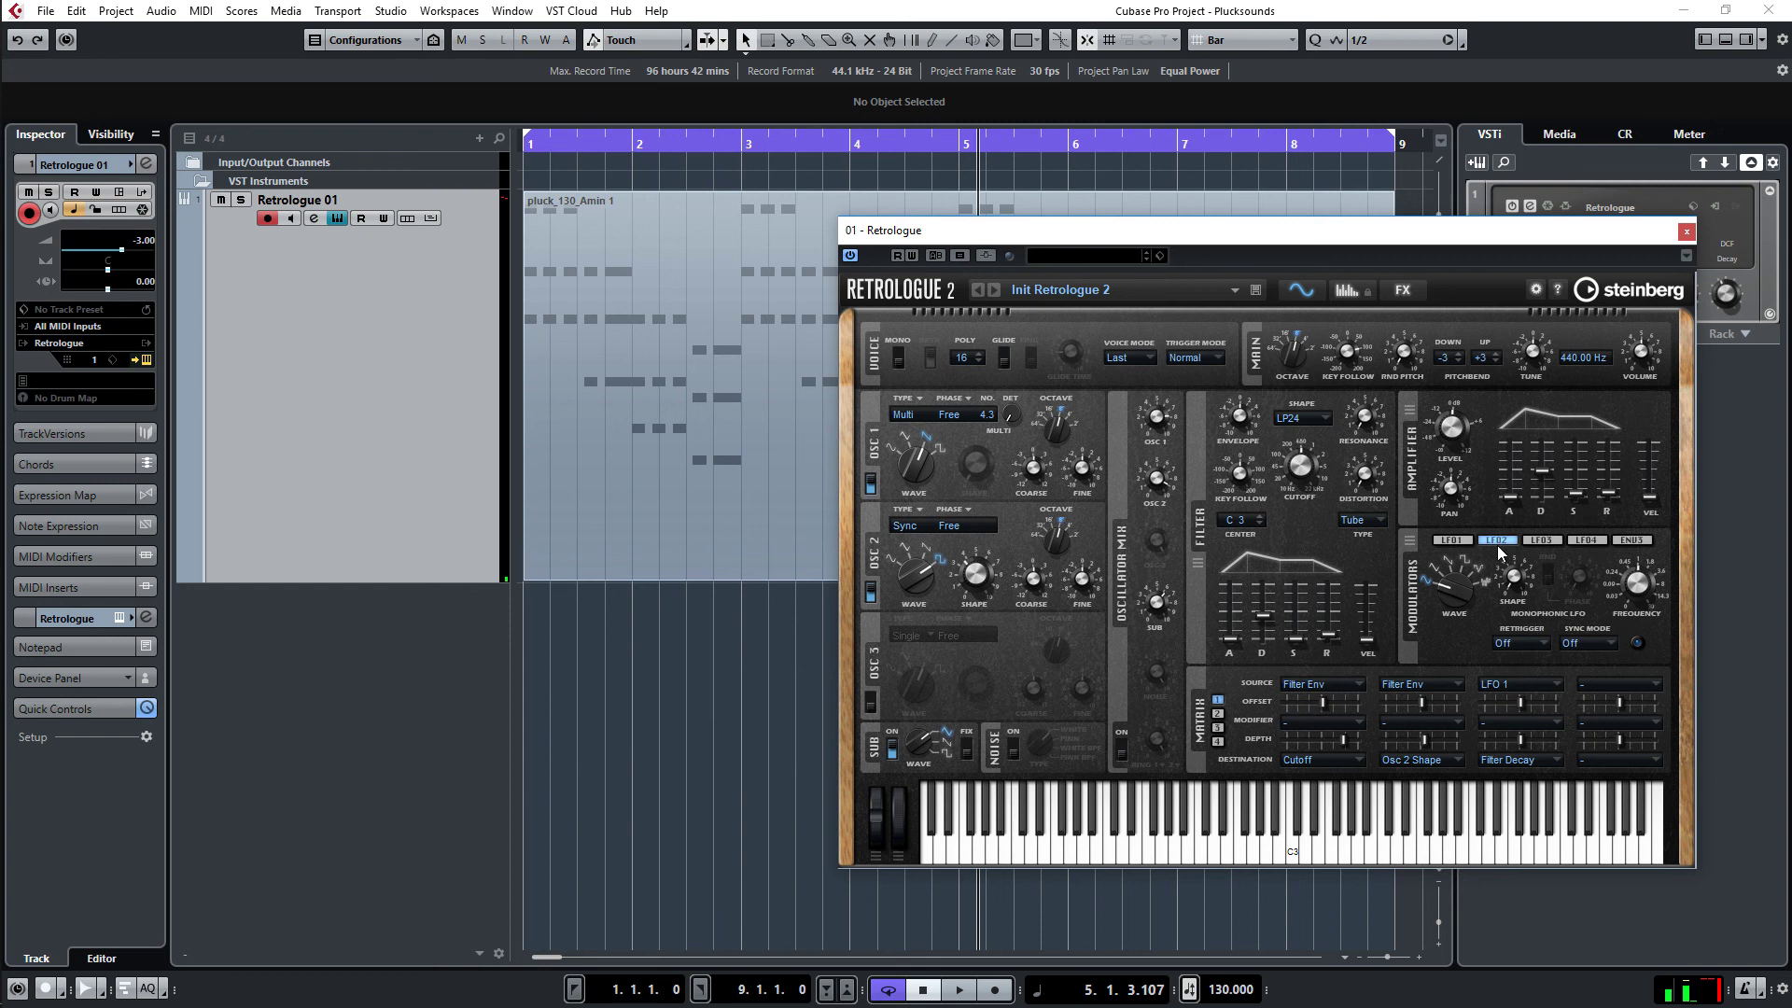
Step: Sync LFO 1 to tempo with a 32/4 rate
left_click(1467, 543)
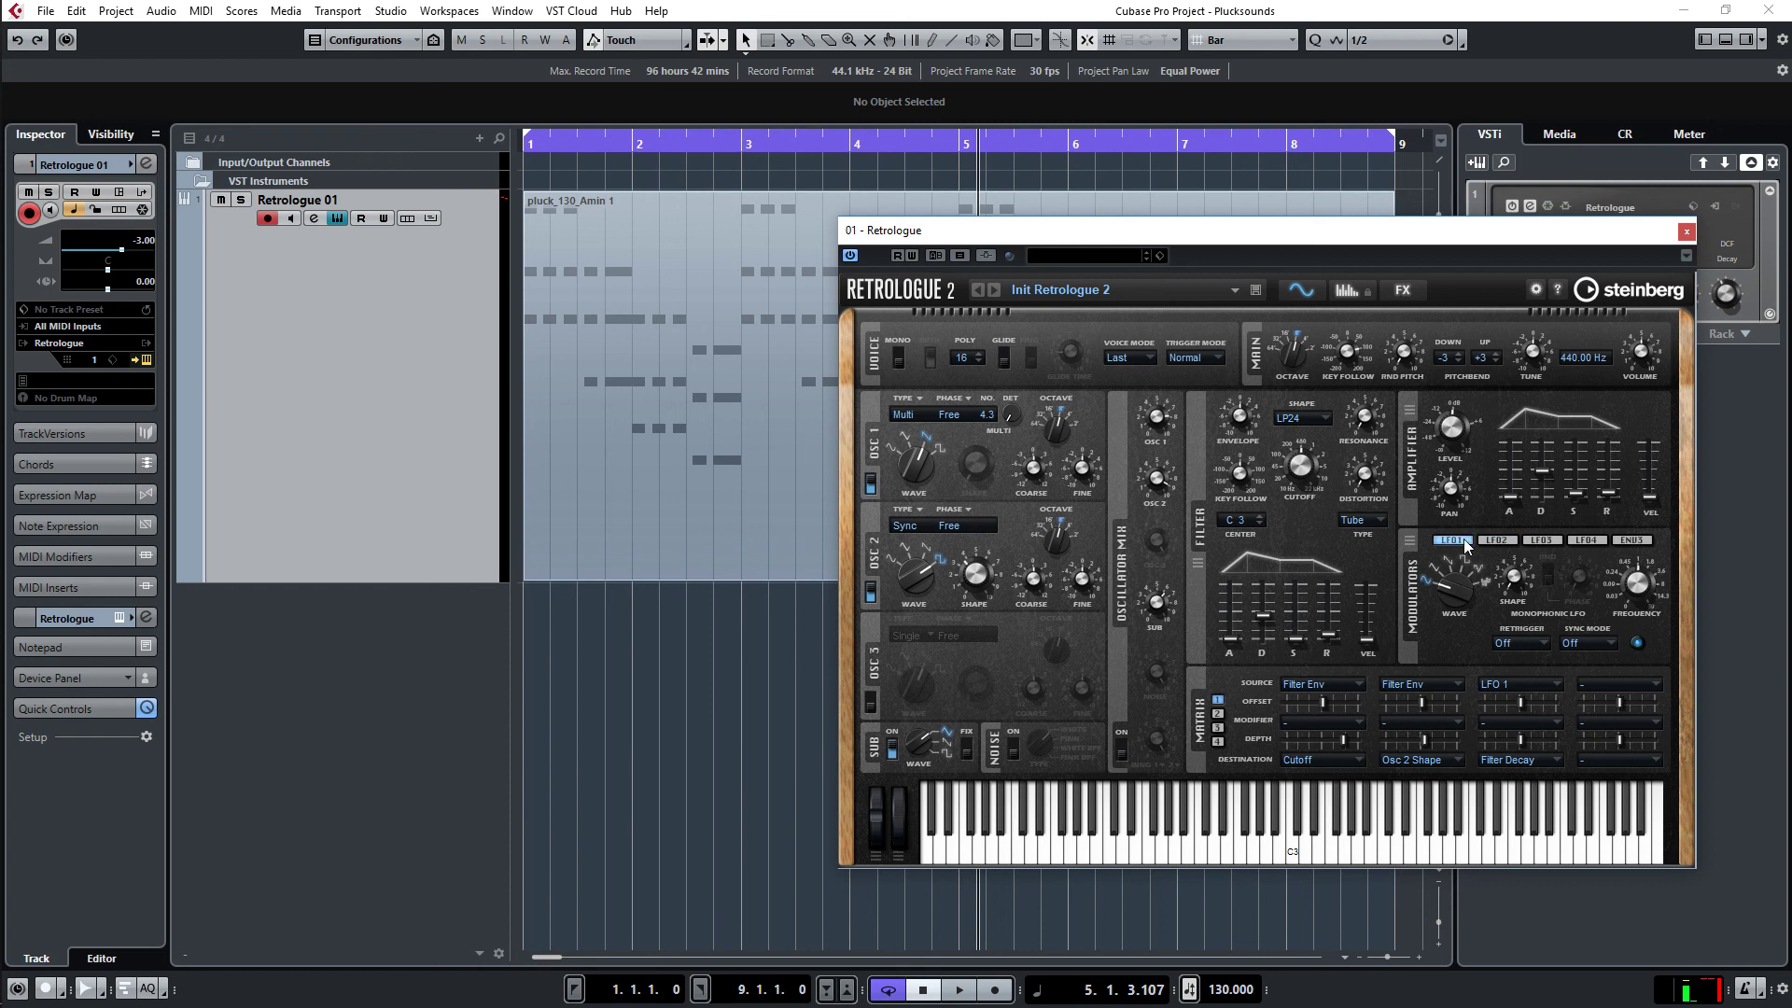
left_click(1598, 653)
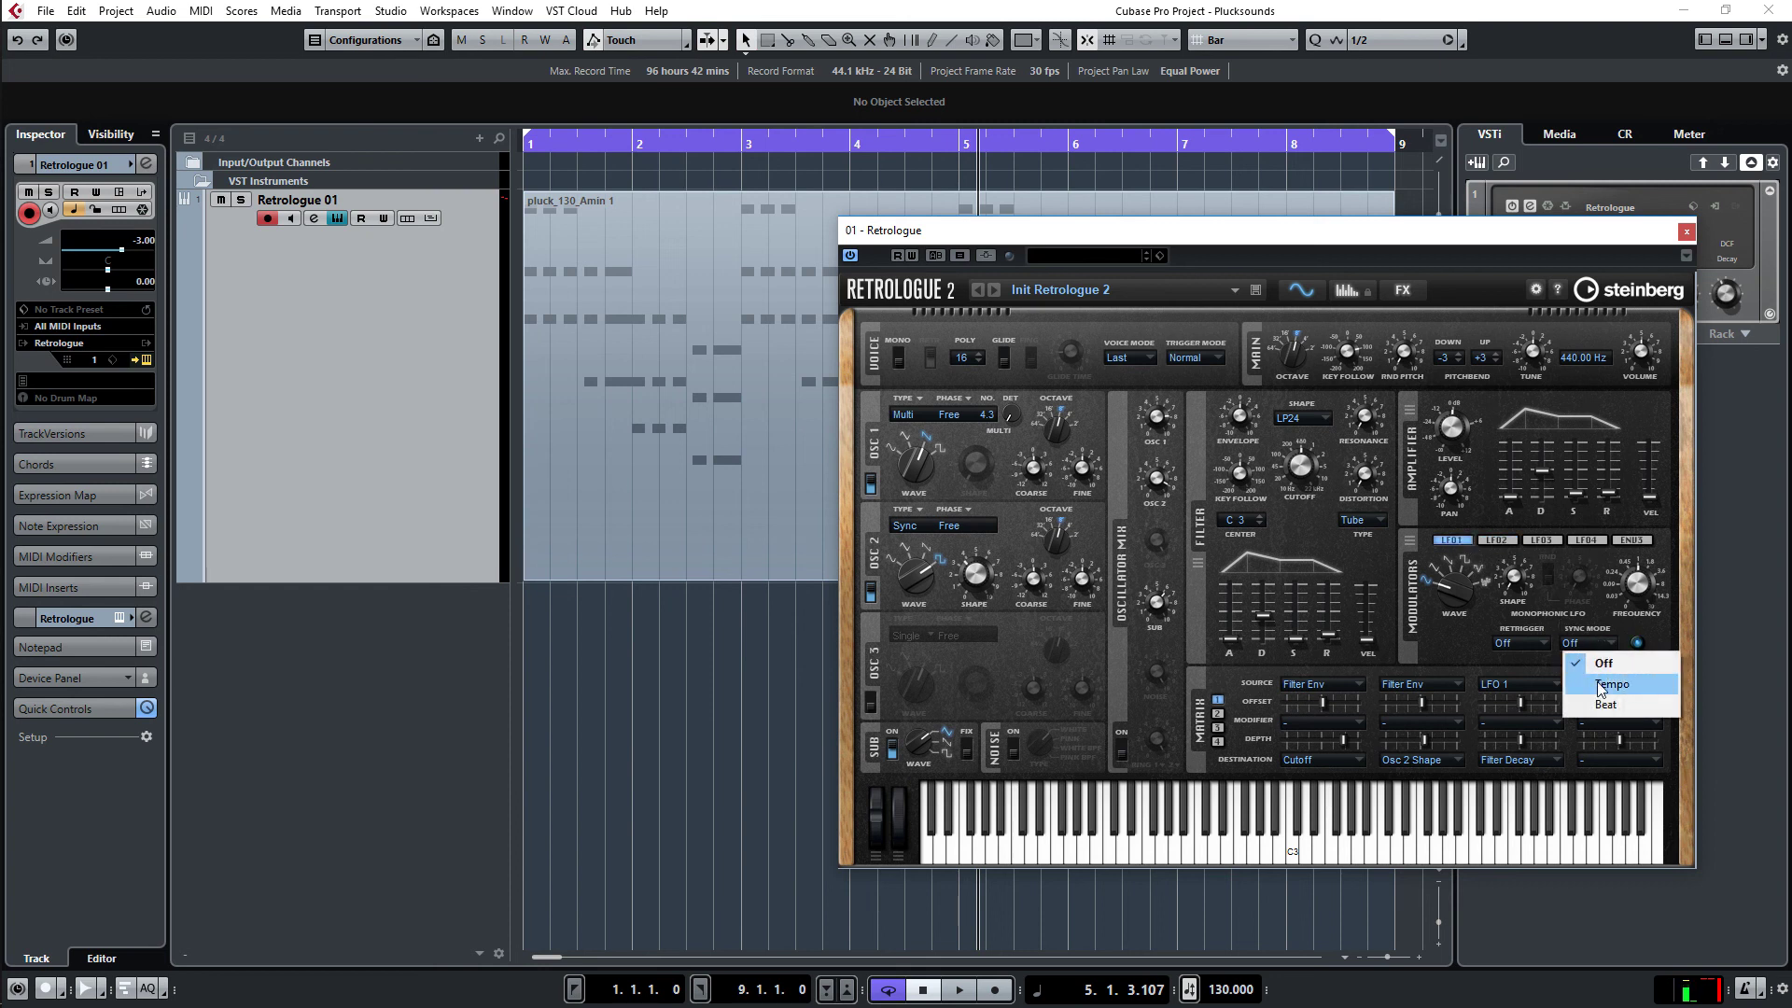
left_click(1597, 686)
left_click(1649, 583)
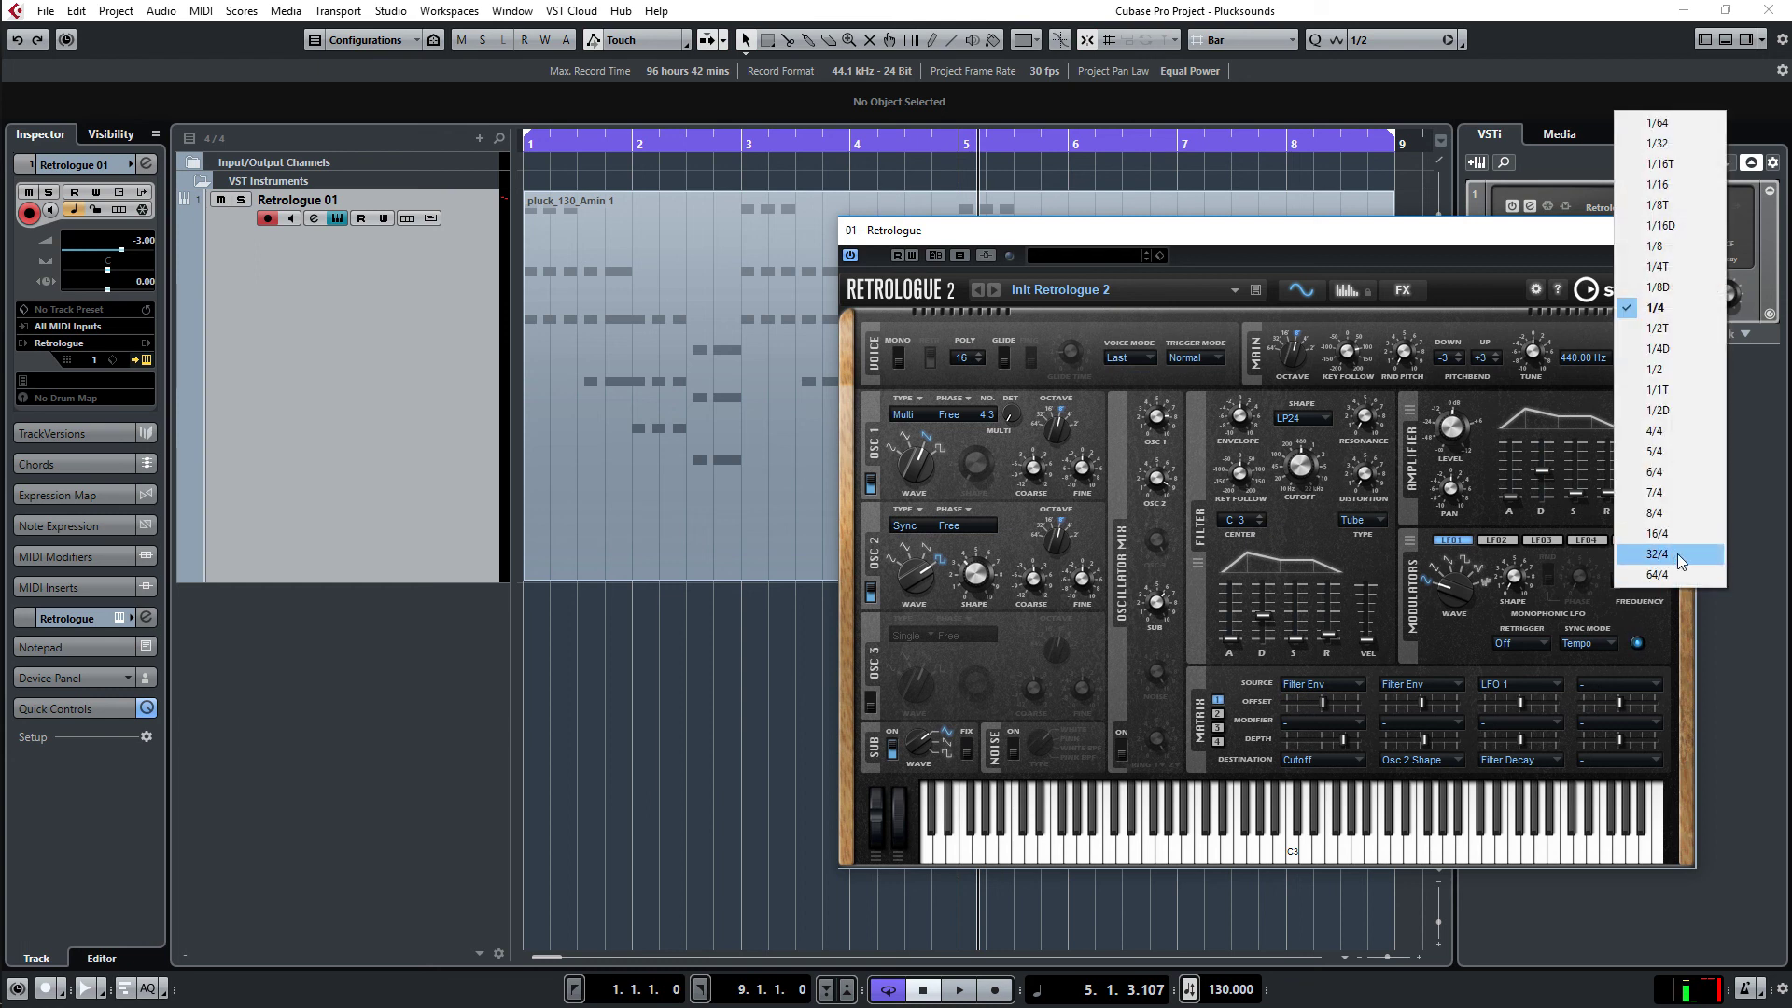
left_click(1677, 554)
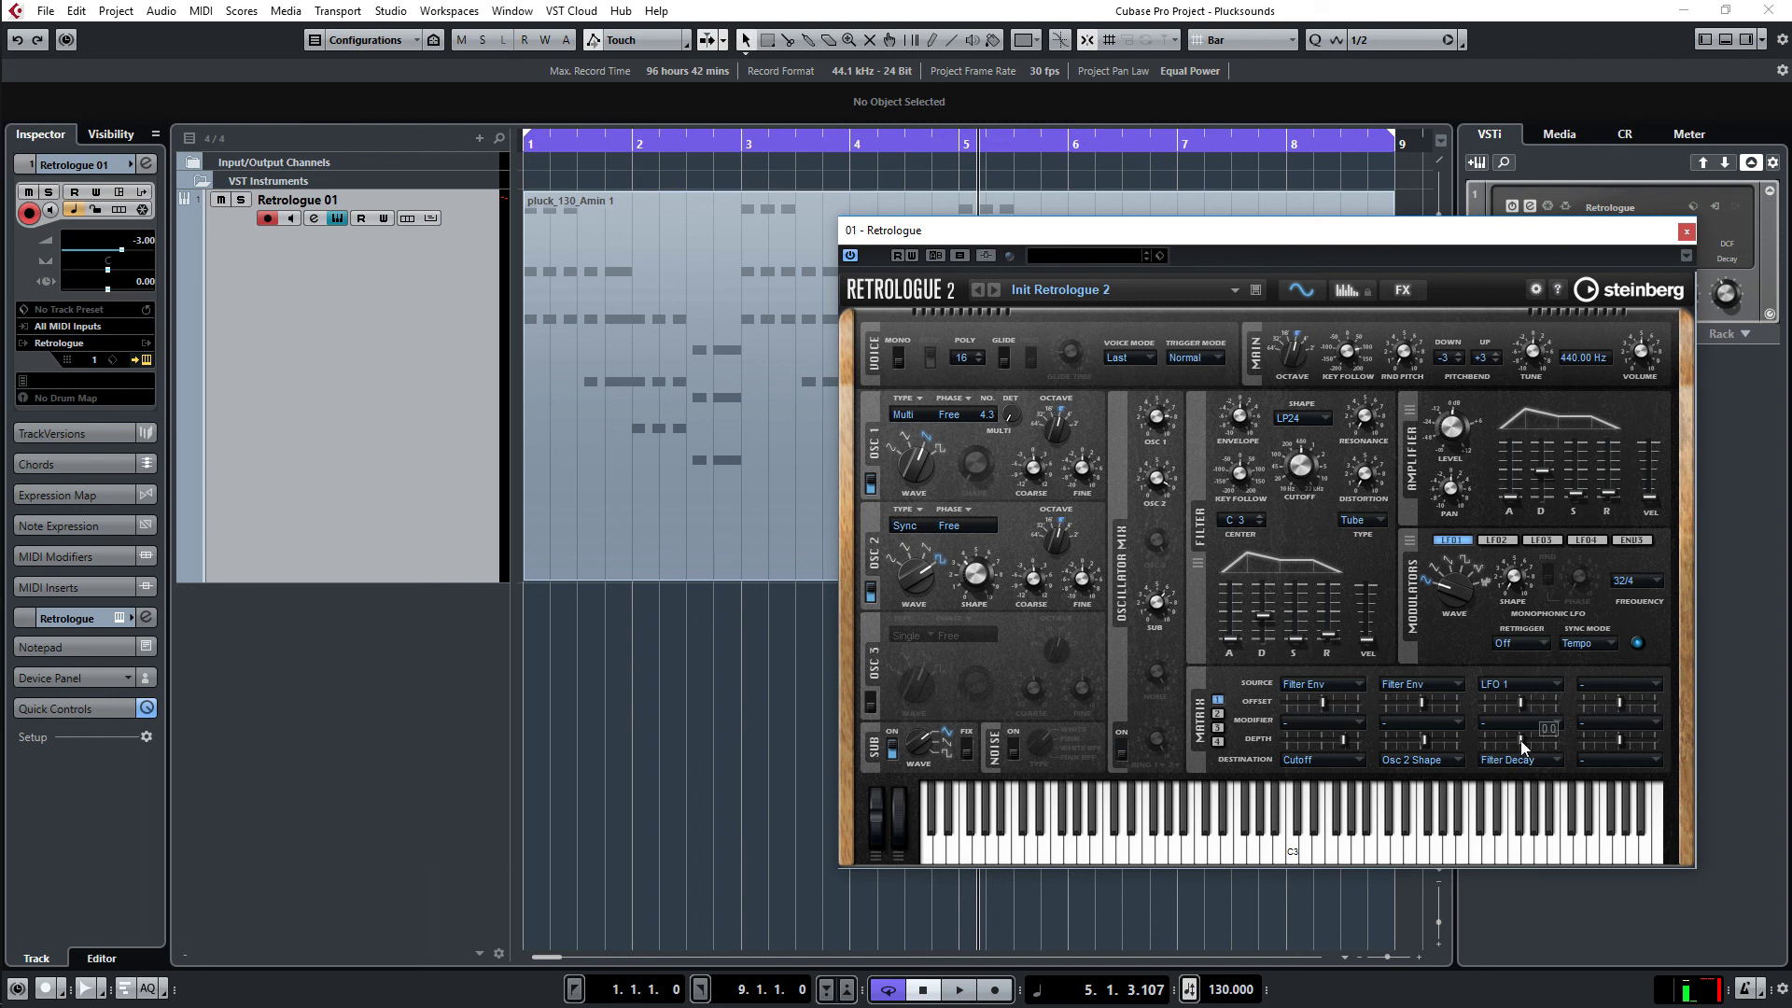
Step: While auditioning, raise slot 3's LFO 1 to Filter Decay depth to about 35
mouse_move(1520, 742)
key("space")
left_click_drag(1521, 742, 1533, 743)
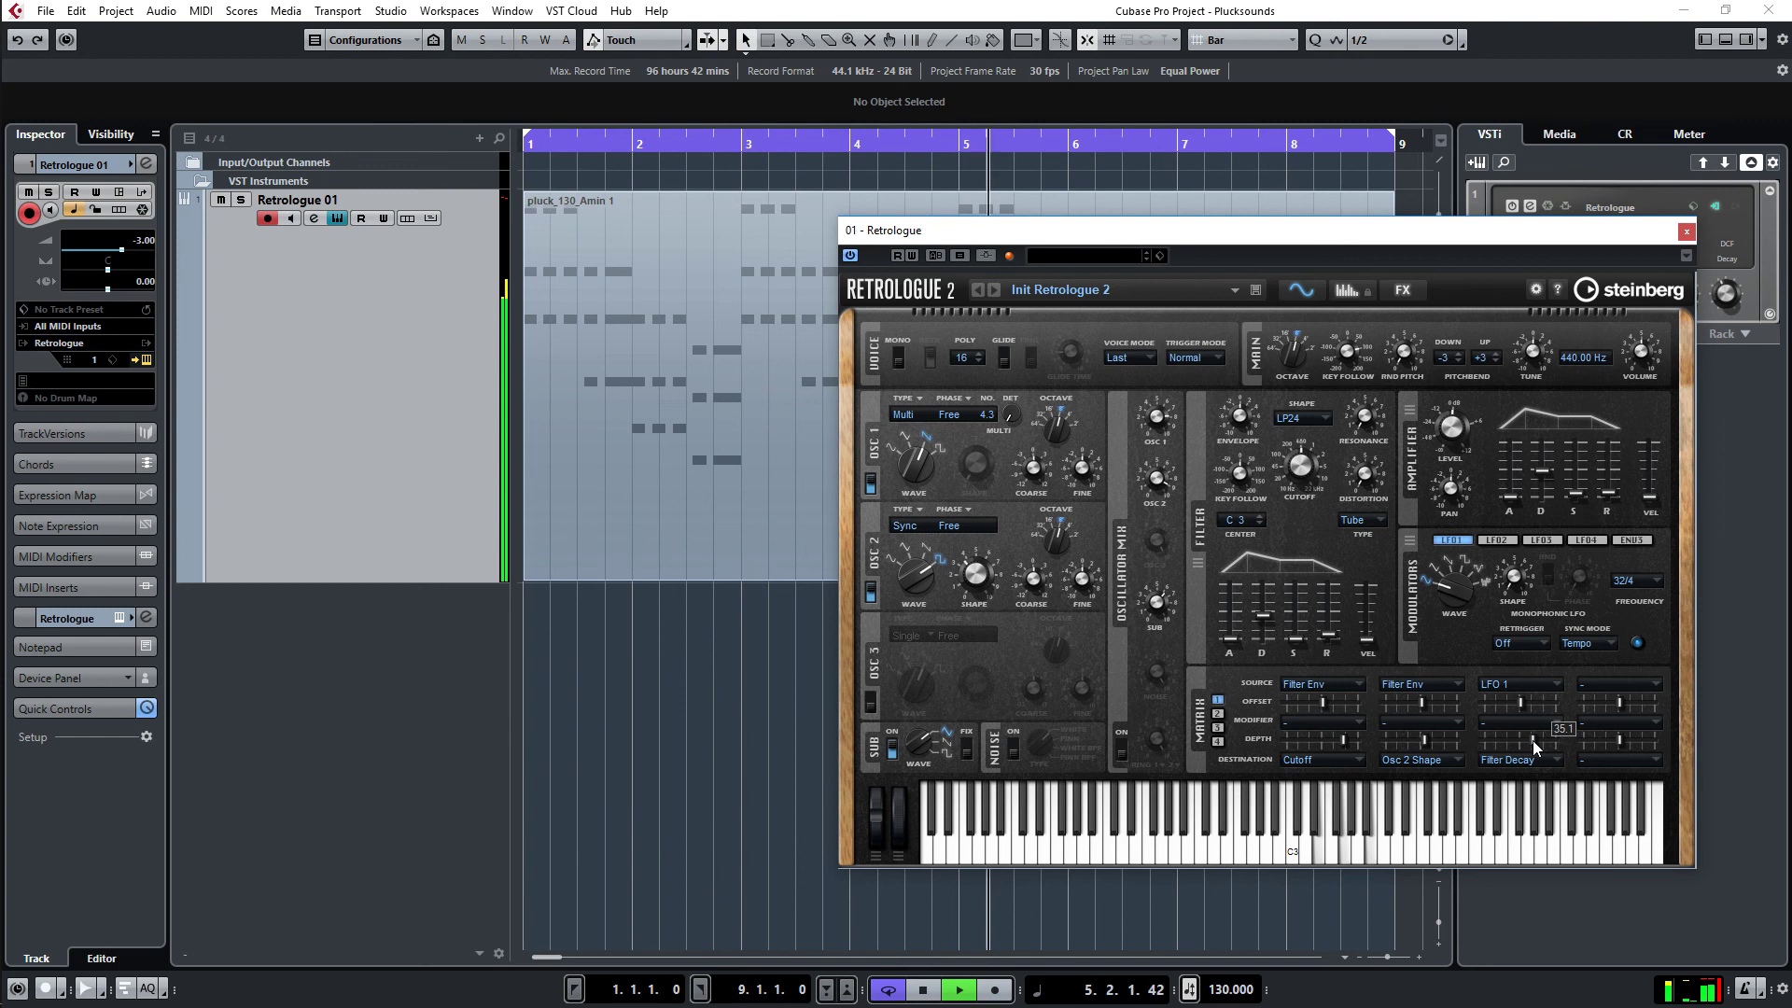
key("space")
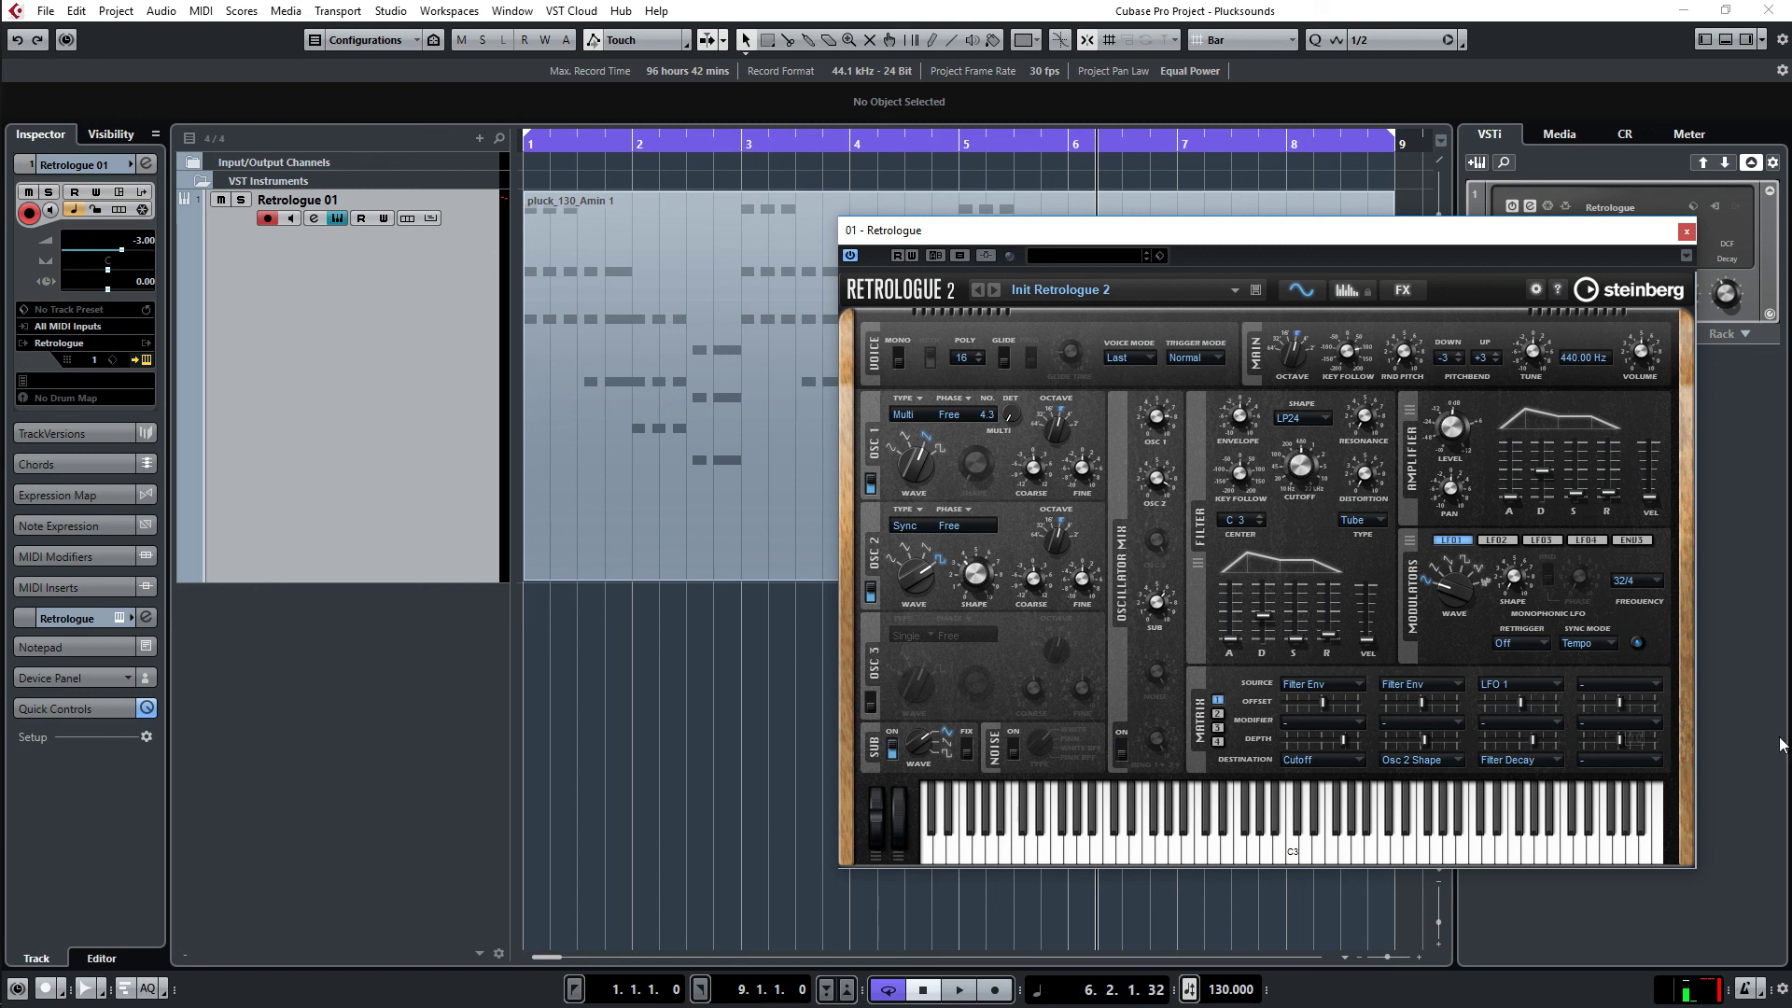
left_click(1356, 14)
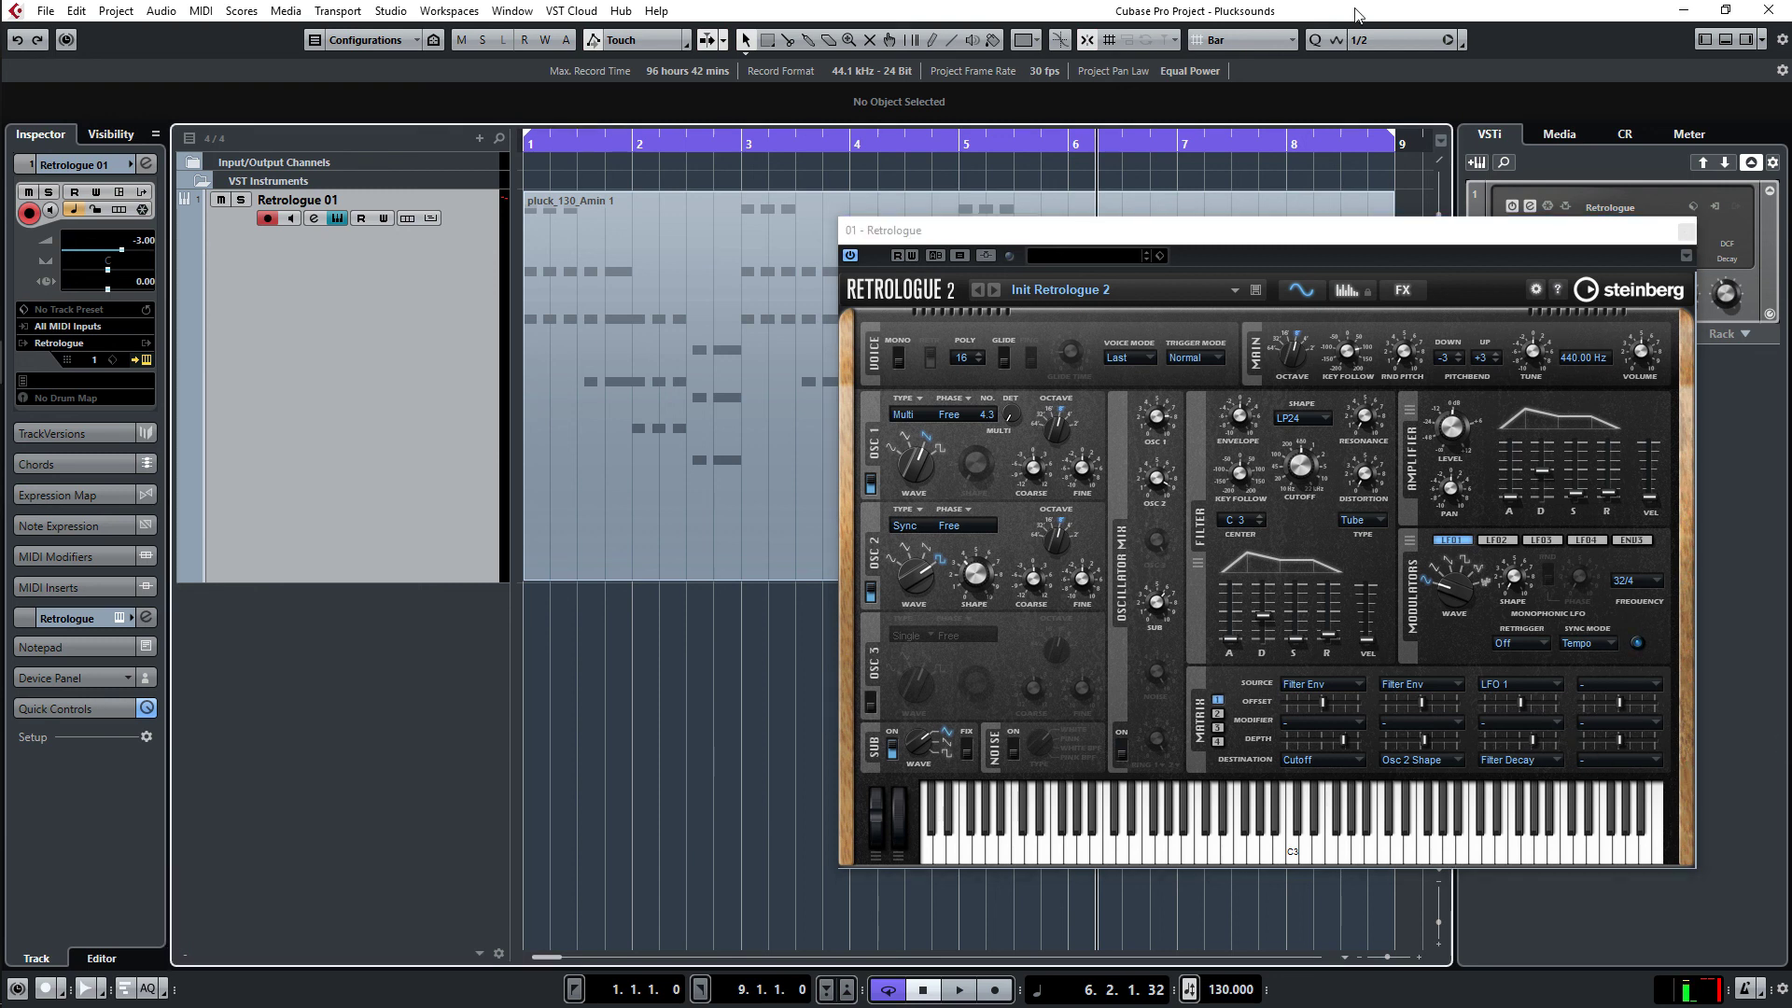